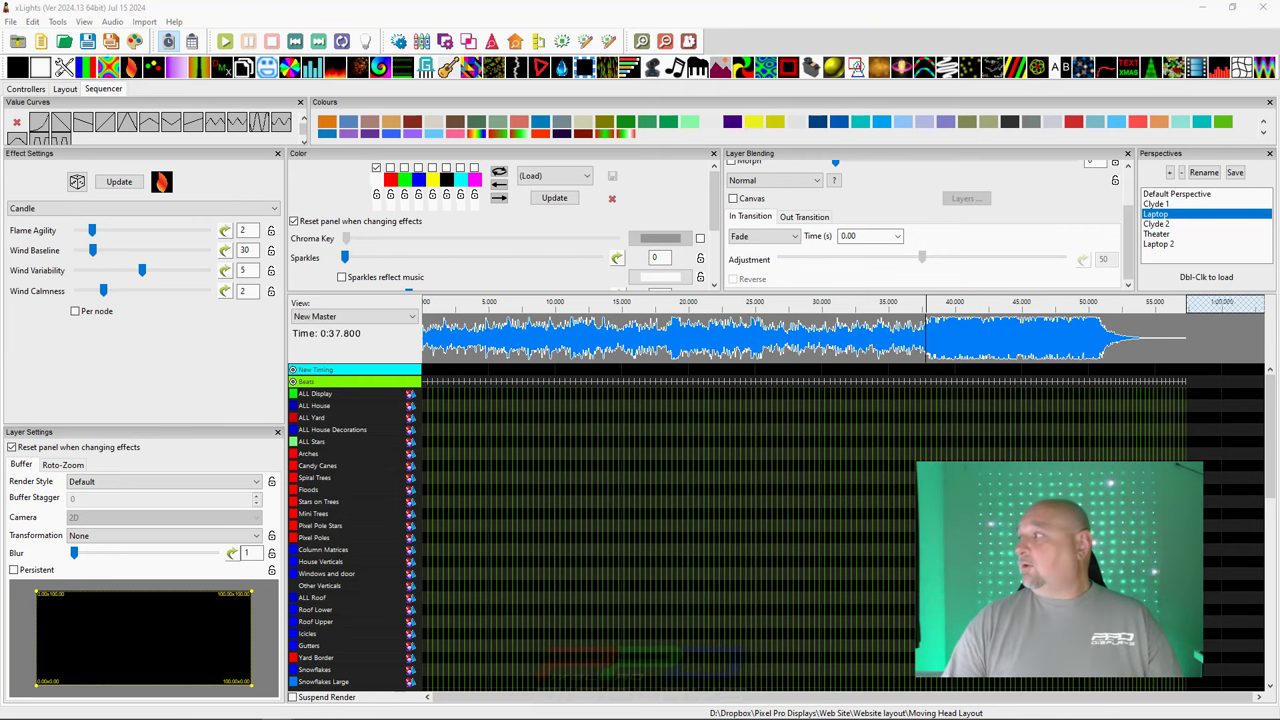
Step: Add a timing track named Onsets using the Aubio Onset Detector: Onsets interval with its default plugin settings
key(alt+Tab)
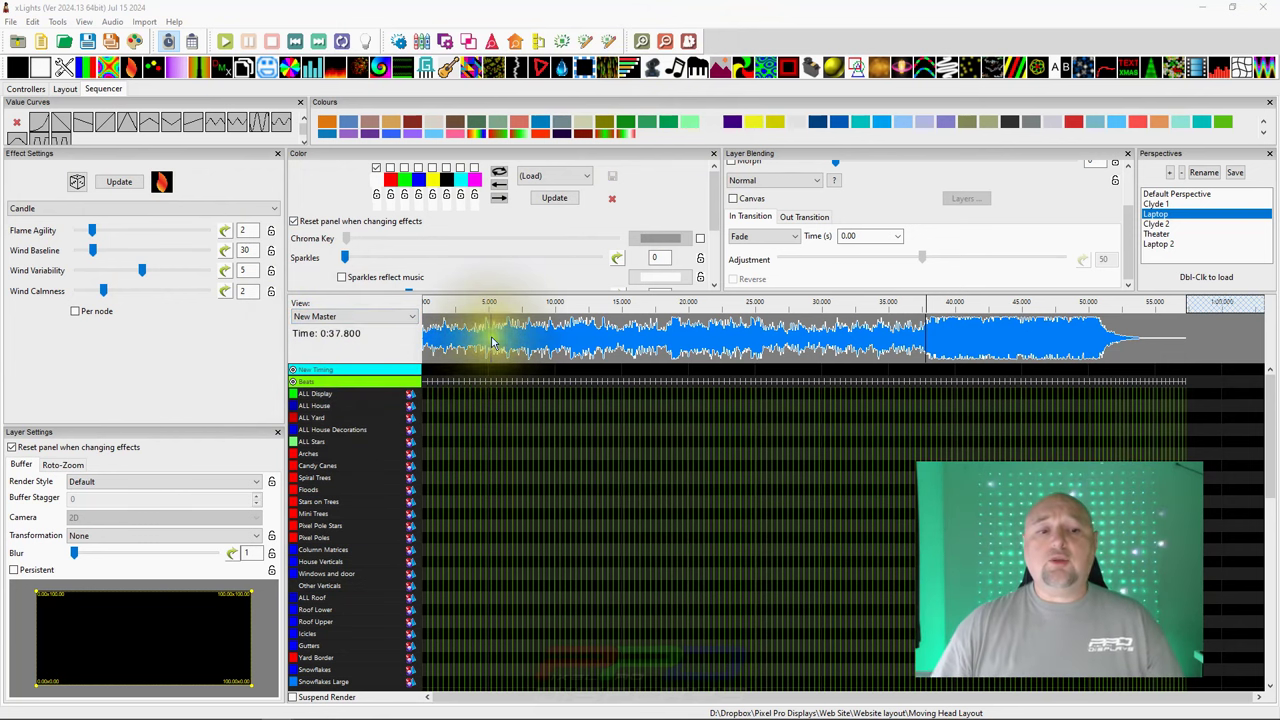
right_click(383, 381)
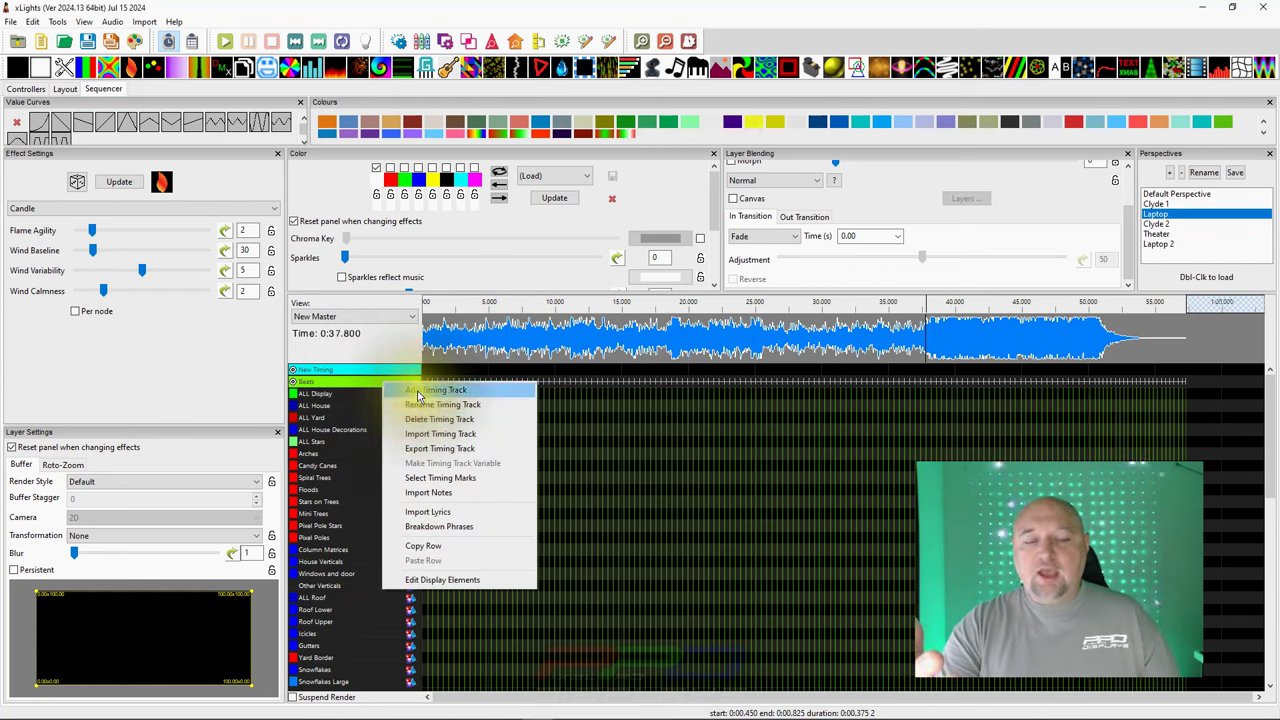
click(420, 390)
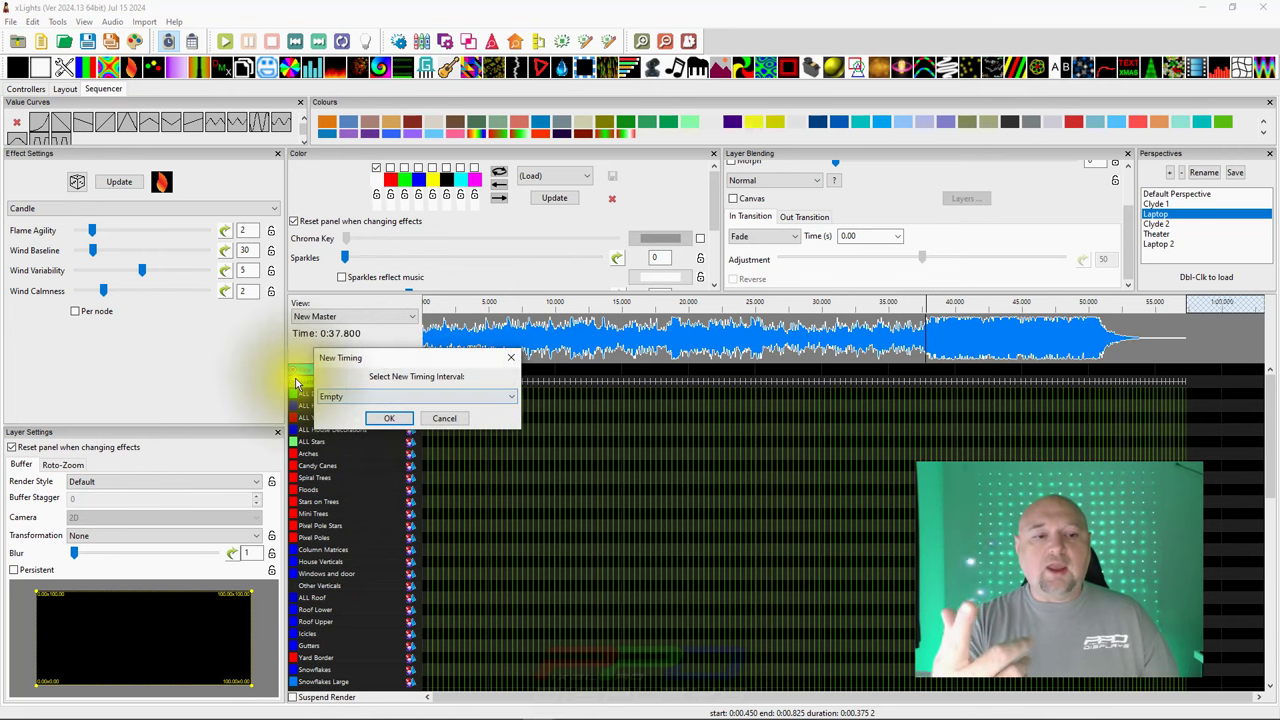
click(390, 419)
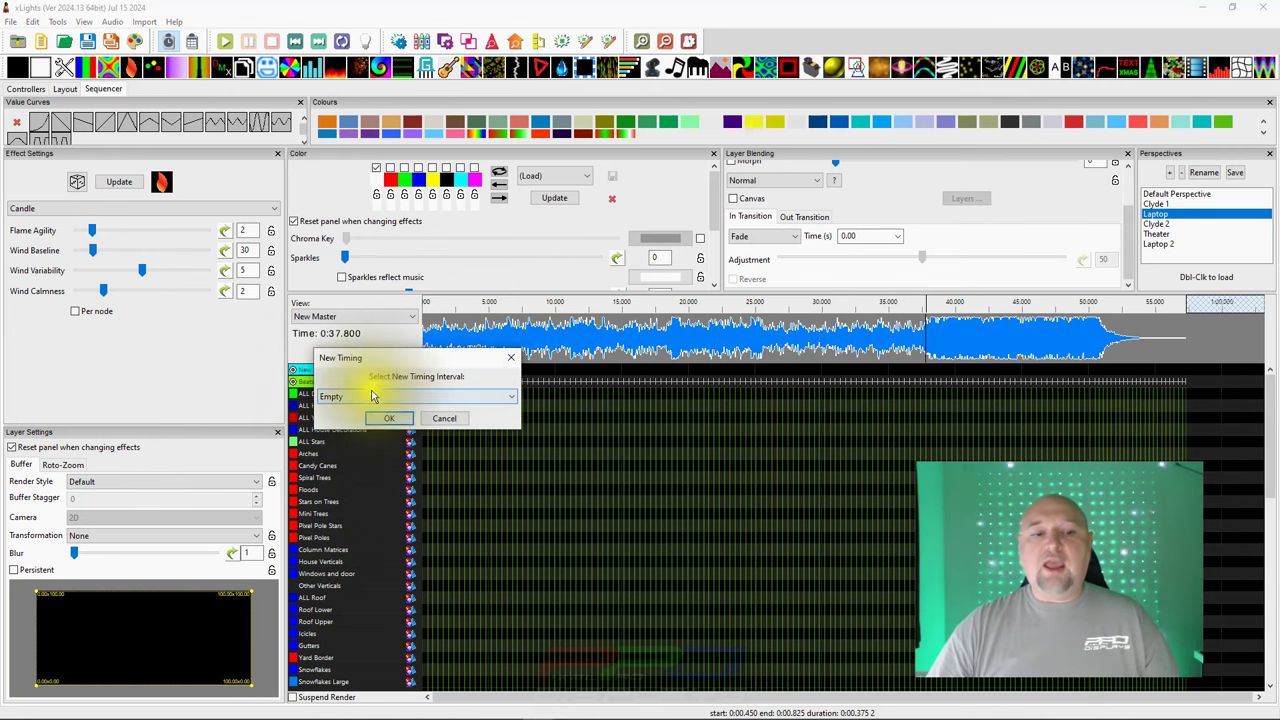
click(398, 396)
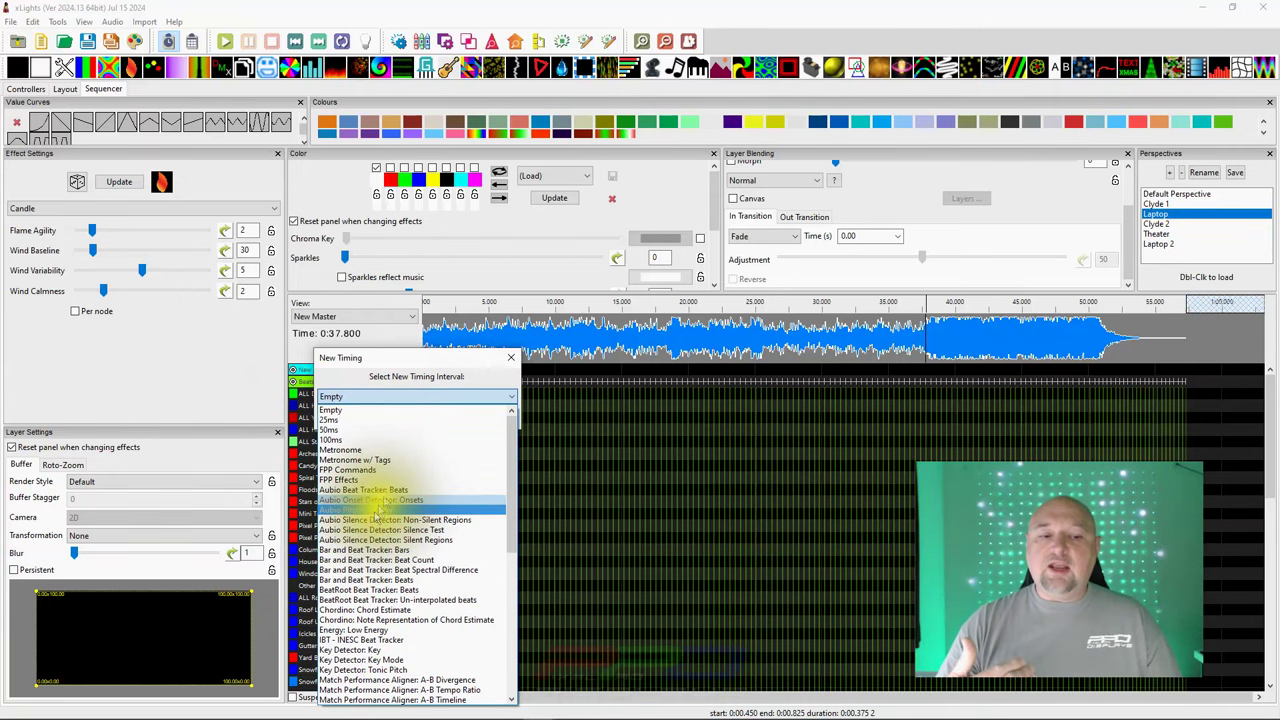
scroll(388, 615, down, 8)
scroll(390, 625, down, 2)
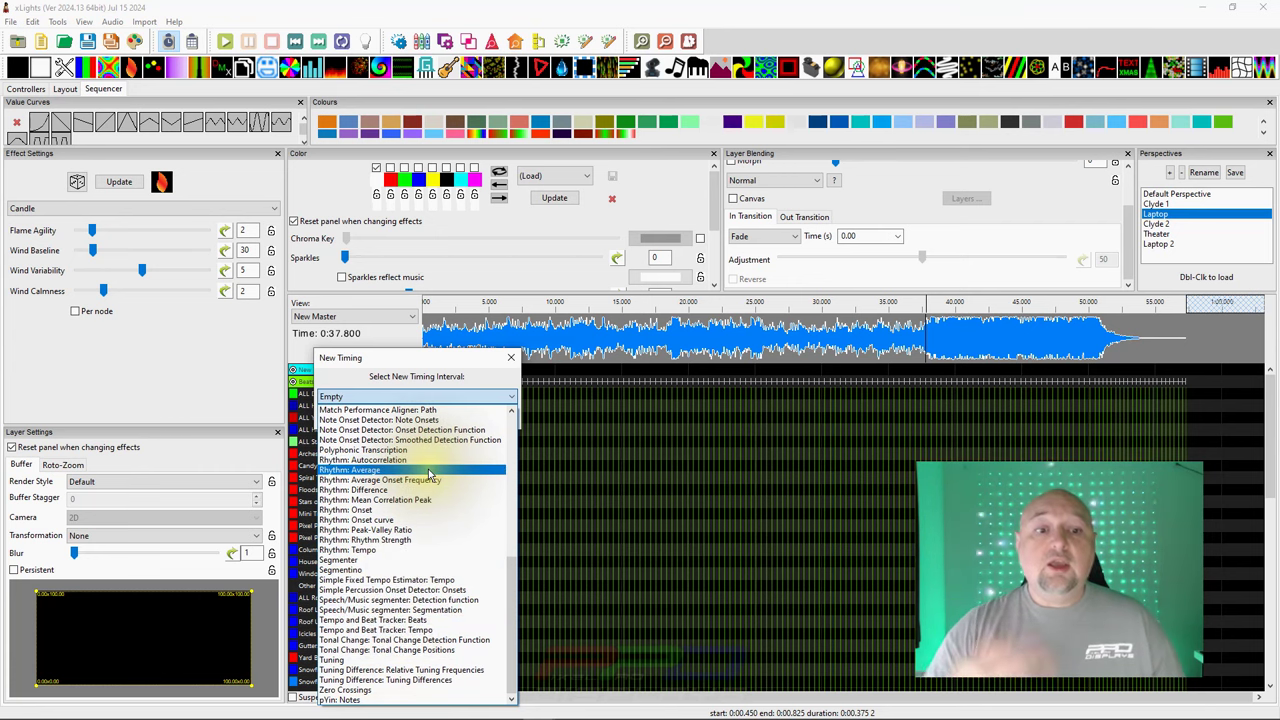
scroll(420, 475, up, 10)
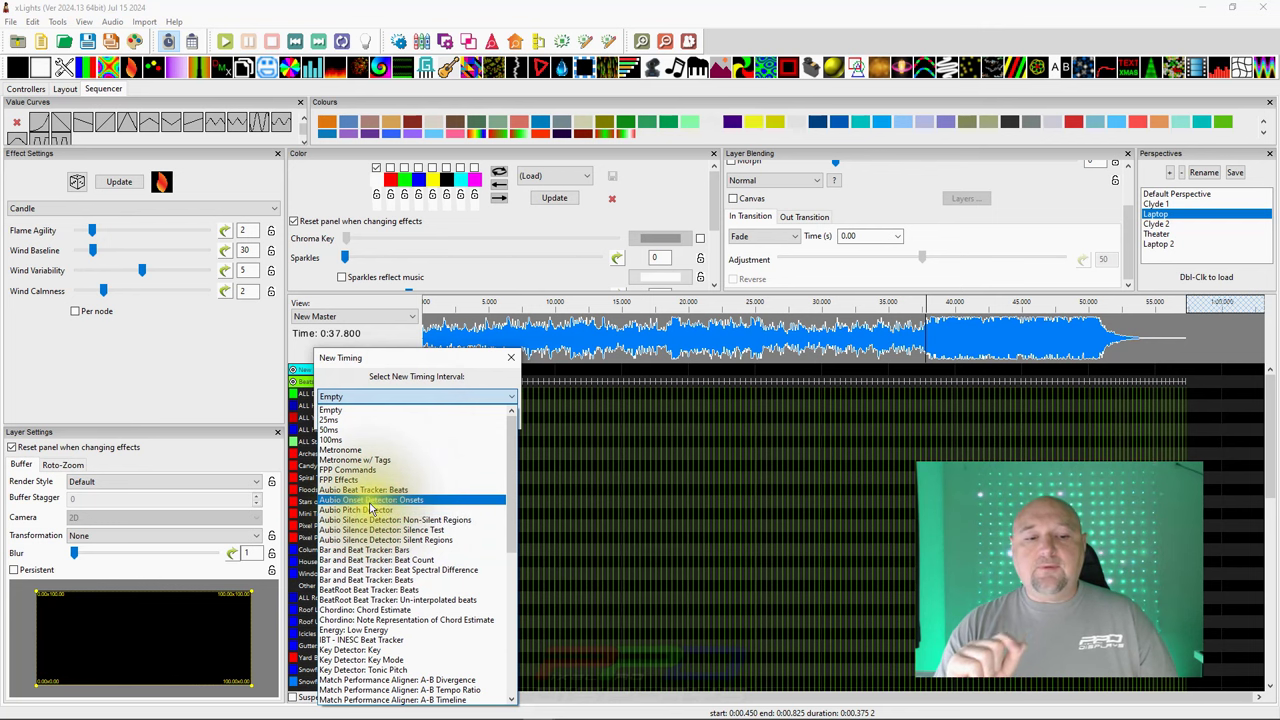
click(402, 499)
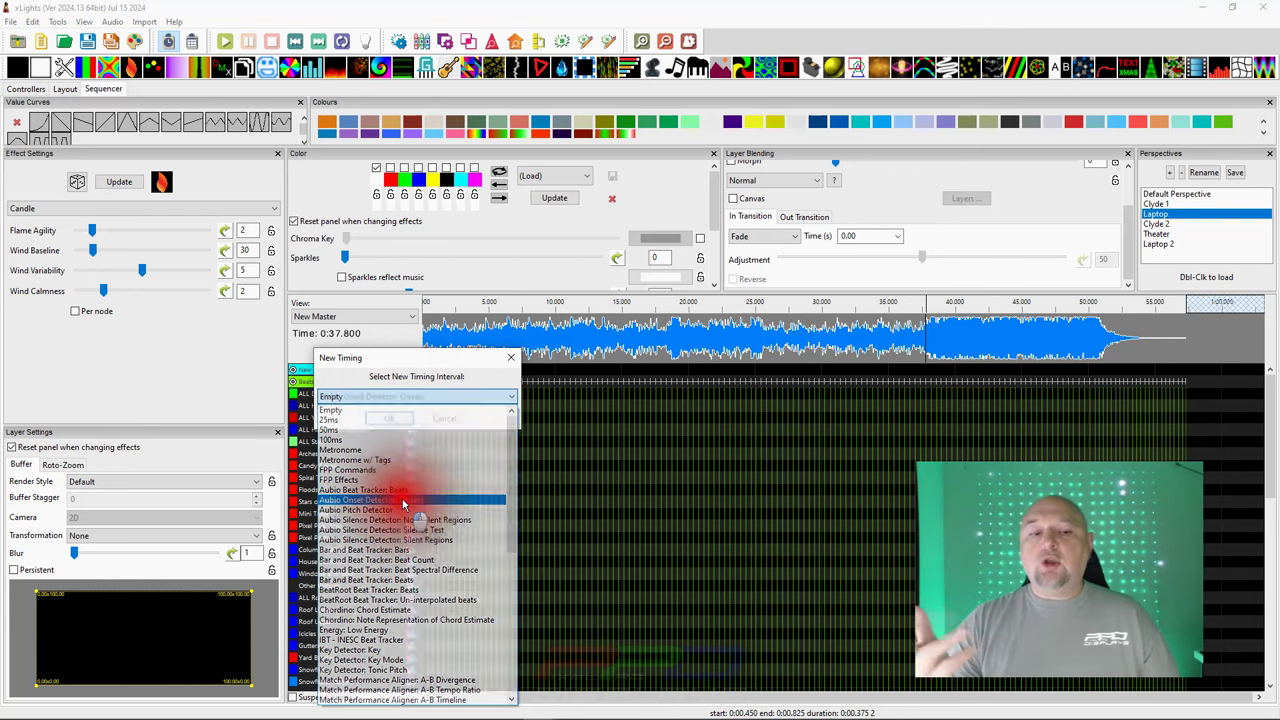
click(390, 424)
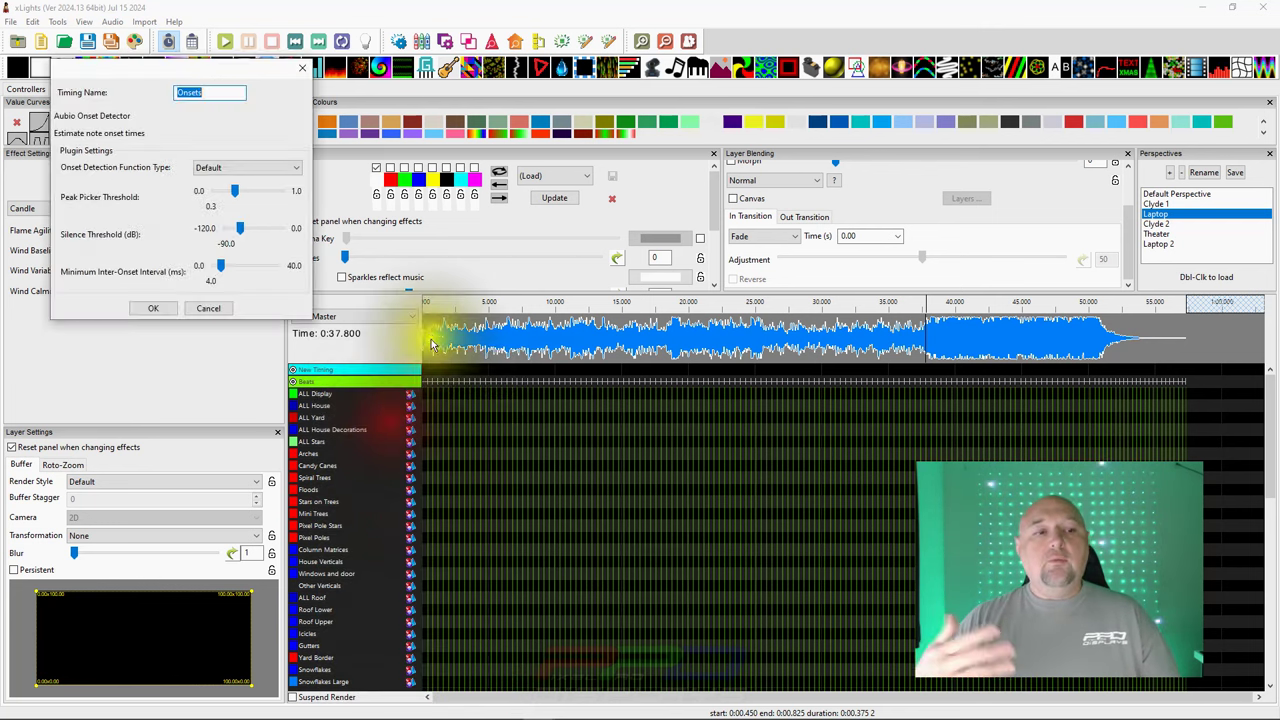
click(142, 307)
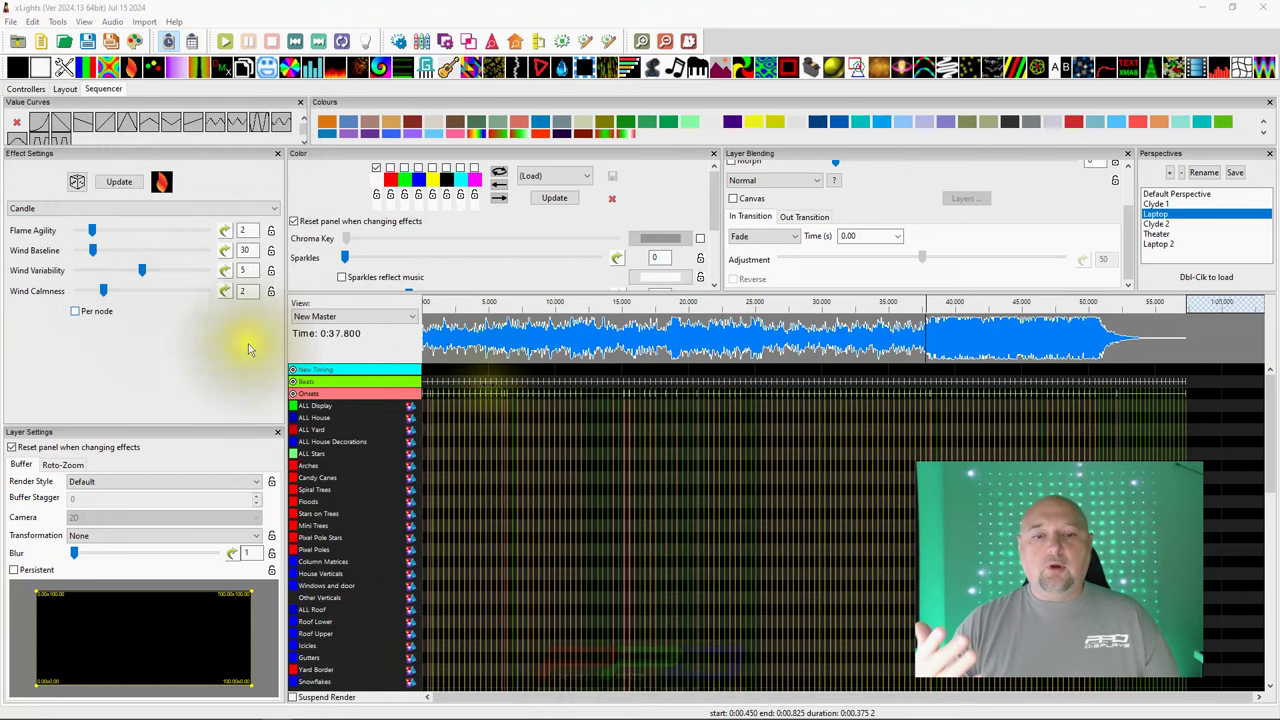
Step: Examine the new Onsets marks against the waveform at the start of the song, placing the playhead at 1.675 s
click(429, 302)
scroll(338, 378, up, 5)
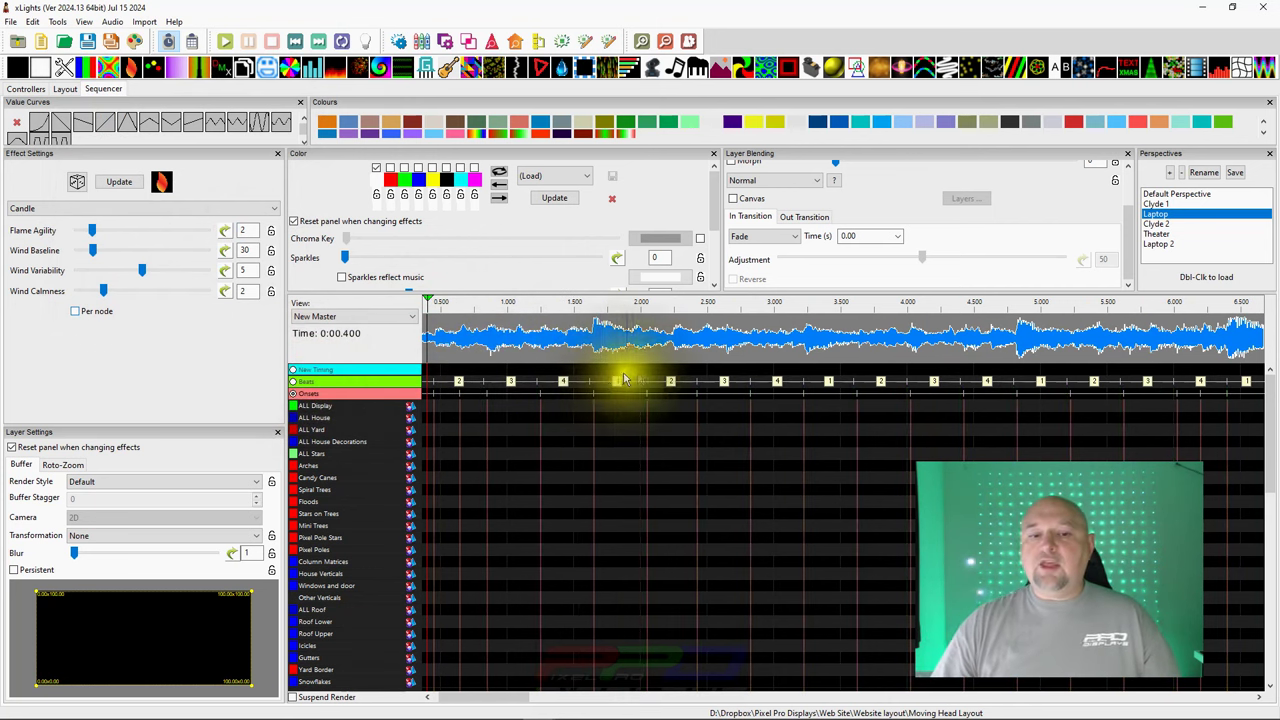
click(597, 325)
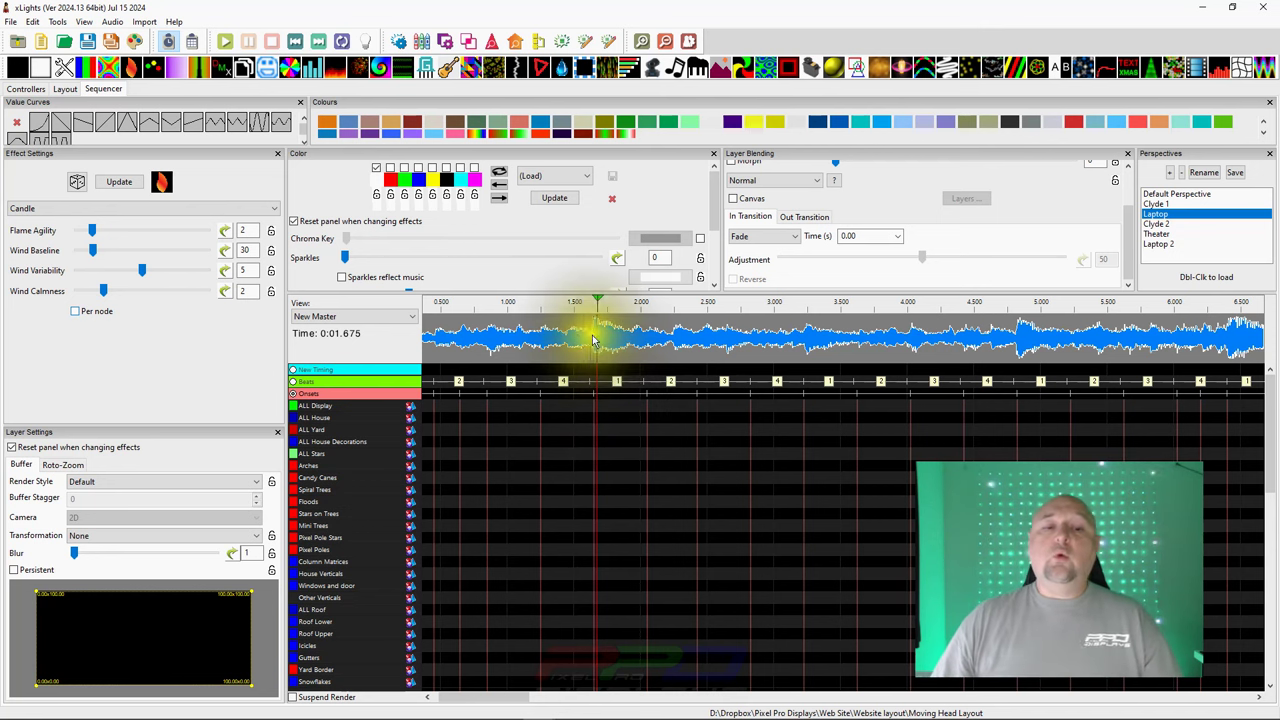
scroll(546, 364, down, 1)
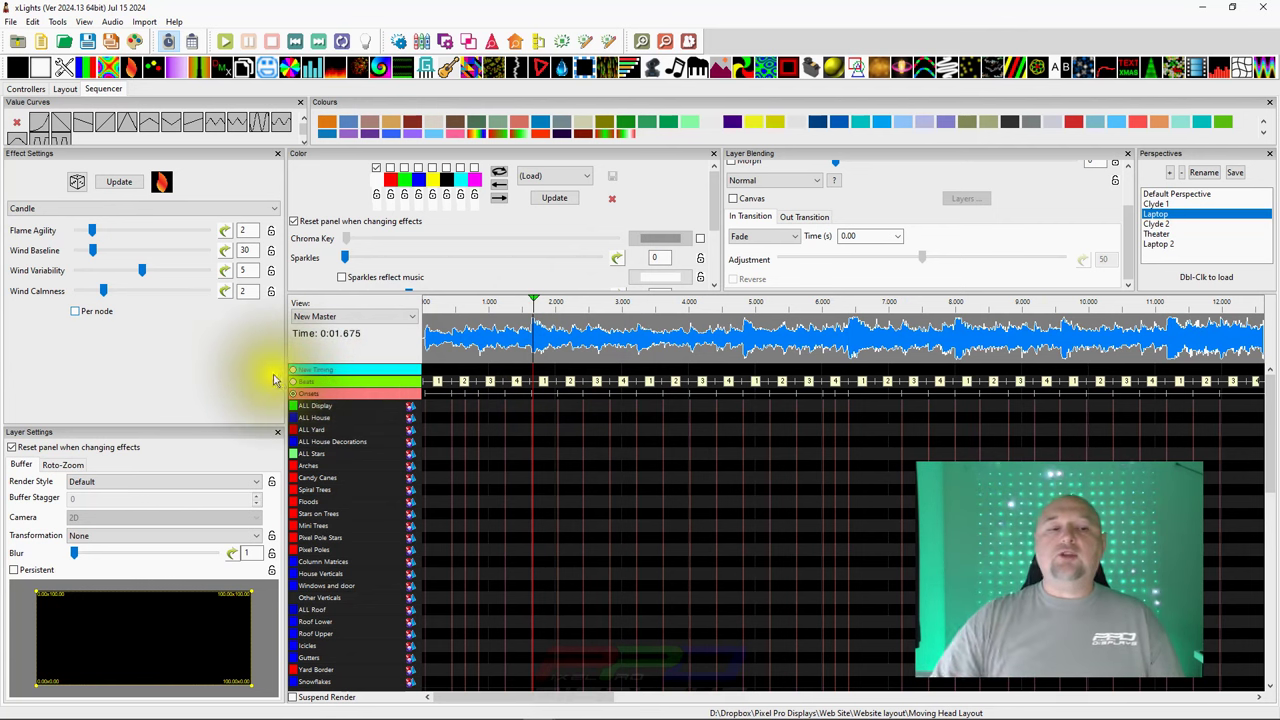
Step: Make New Timing the only active timing track and play the song from its start
drag(294, 374, 302, 402)
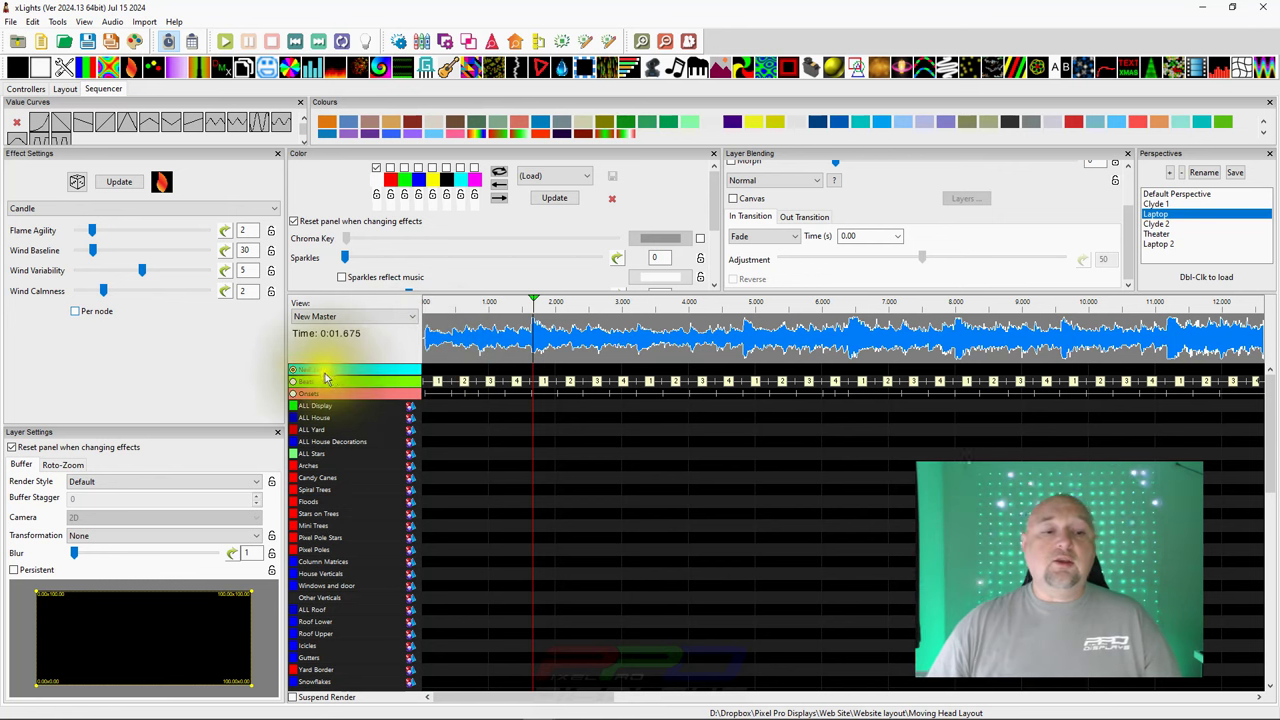
click(428, 340)
scroll(430, 340, up, 4)
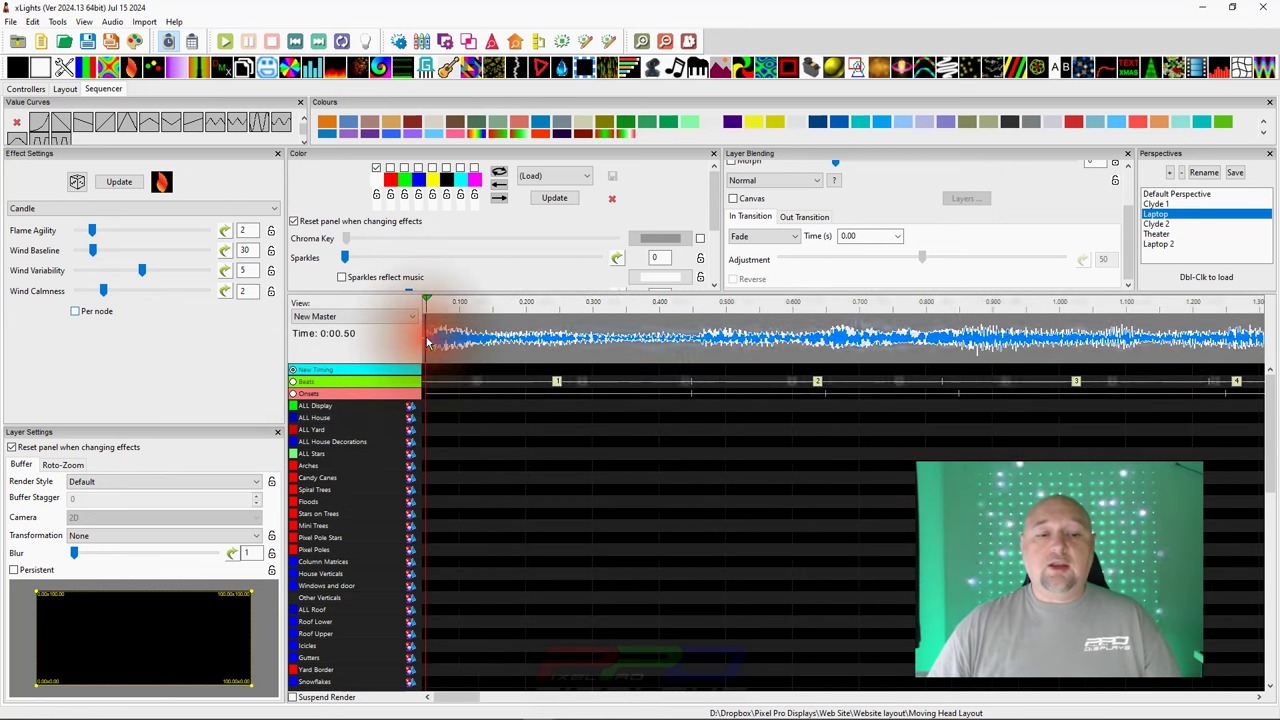
scroll(723, 388, down, 3)
key(space)
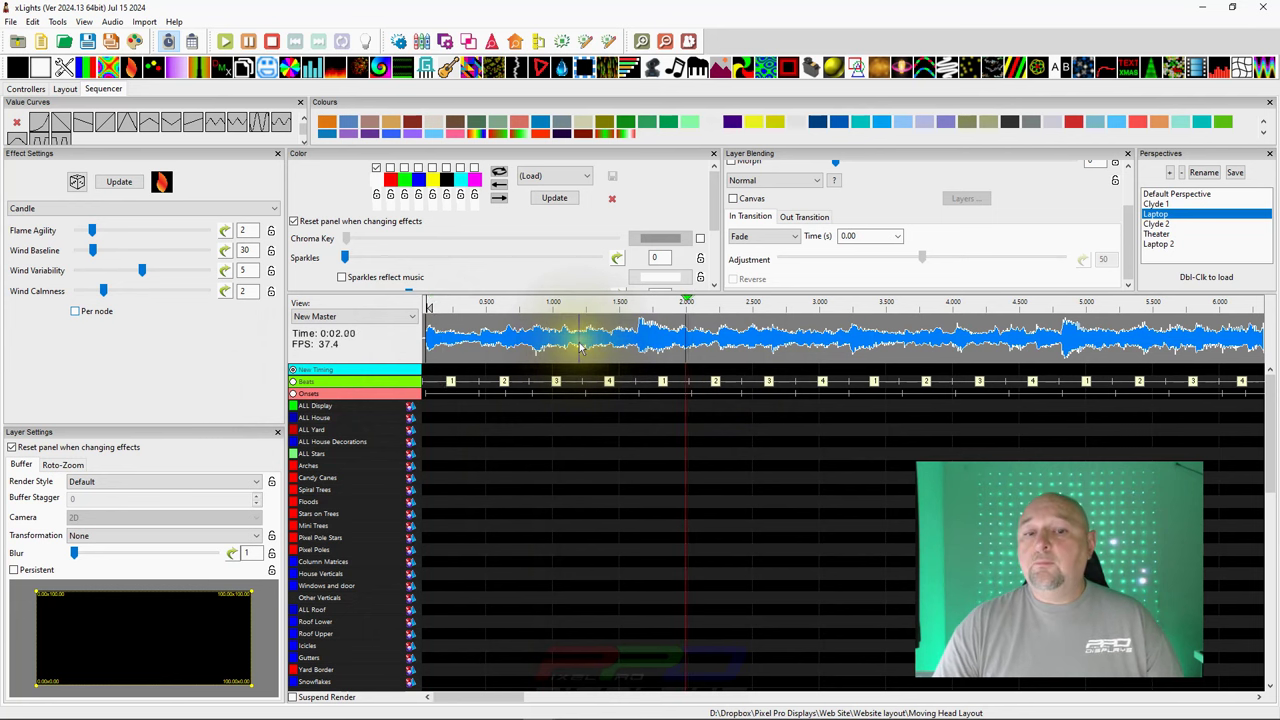
Step: Play the song's louder section from about 38 s and again from about 43 s, stop playback, and examine the Beats marks near the end
scroll(670, 343, down, 2)
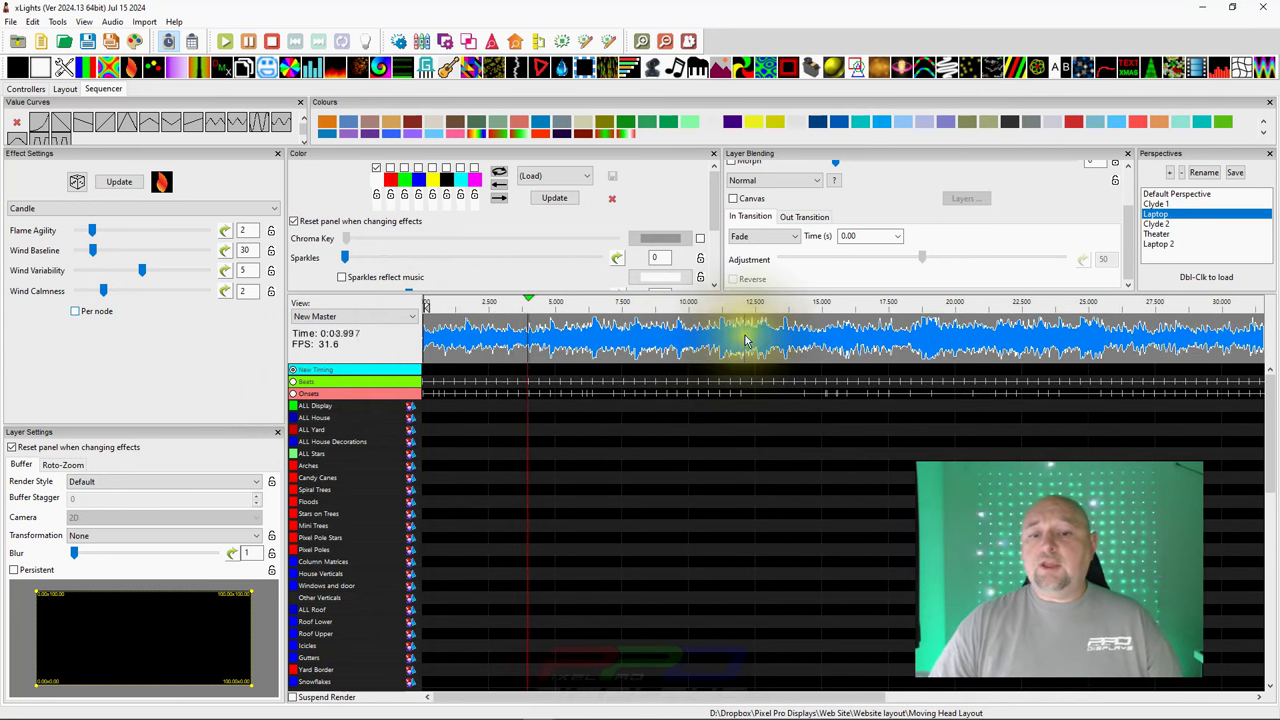
scroll(745, 341, down, 2)
click(927, 343)
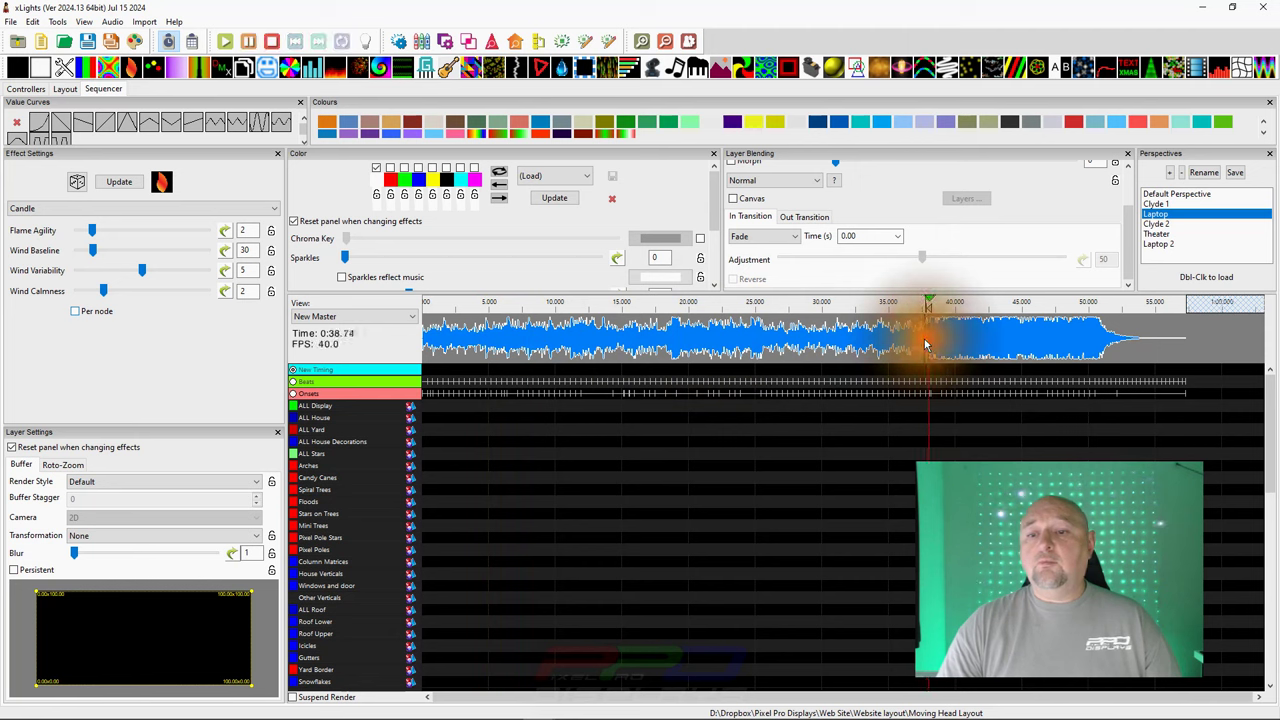
scroll(925, 345, up, 3)
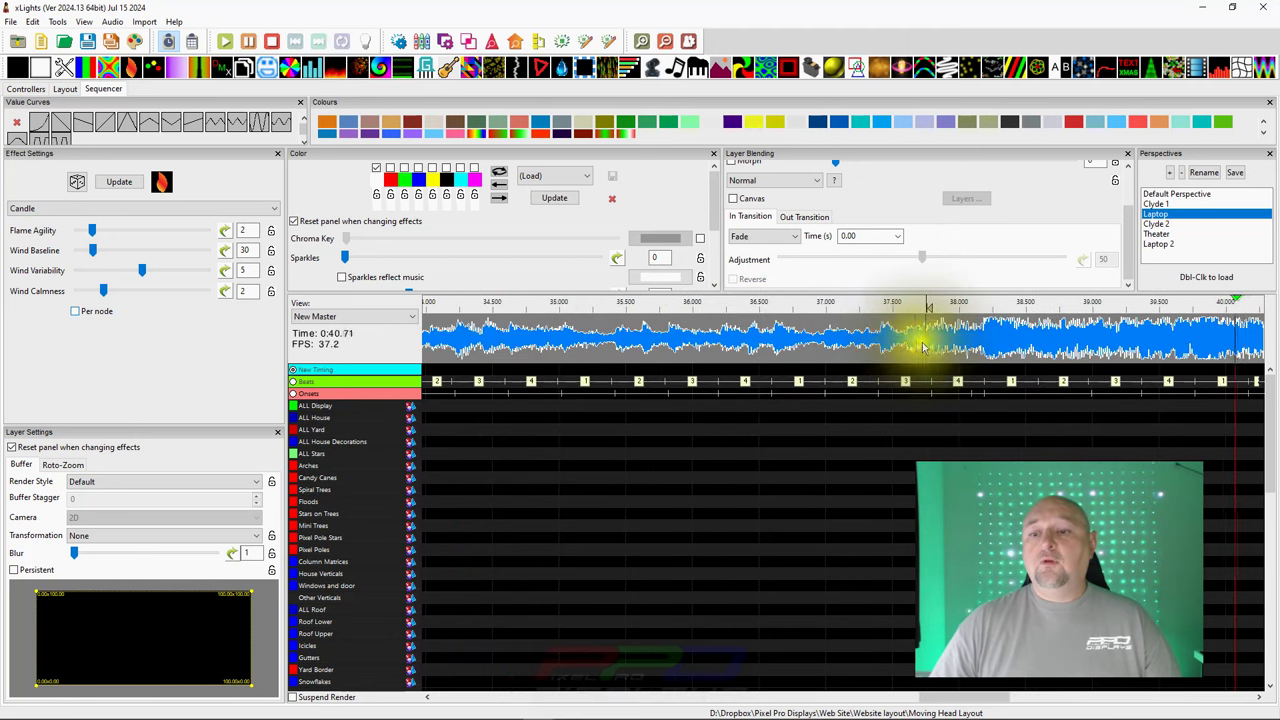
click(488, 320)
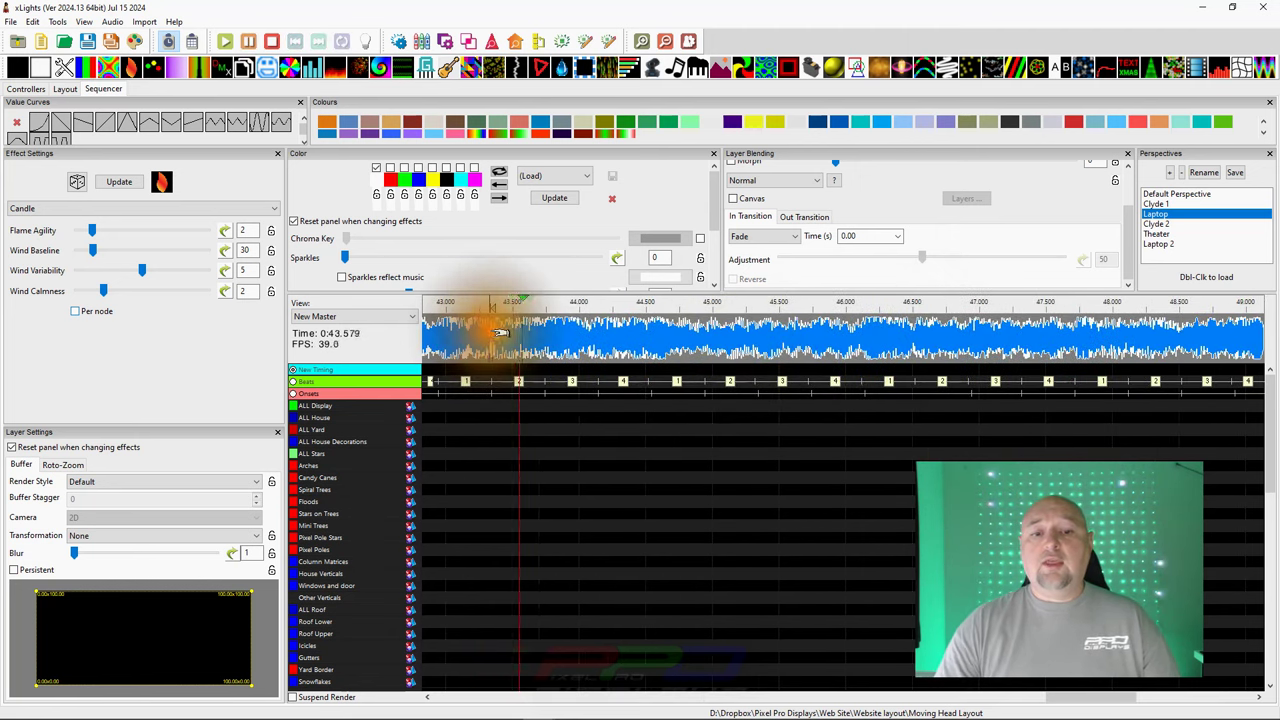
click(606, 340)
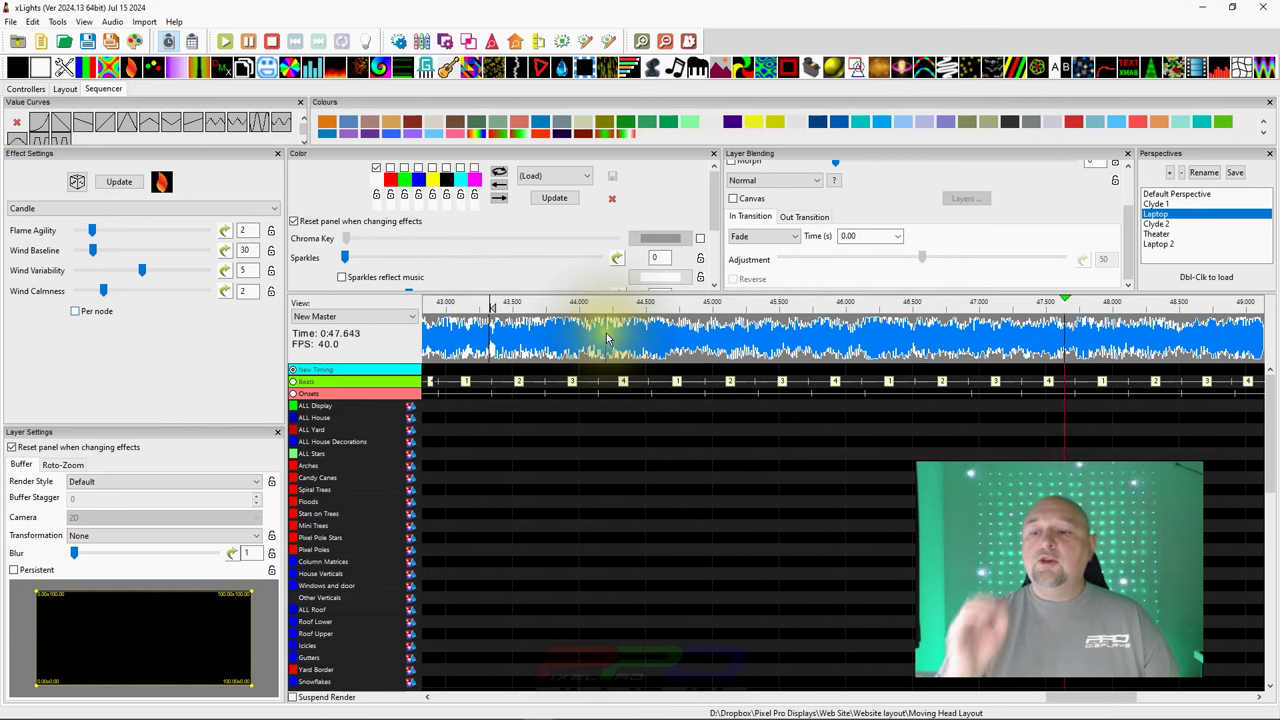
click(606, 340)
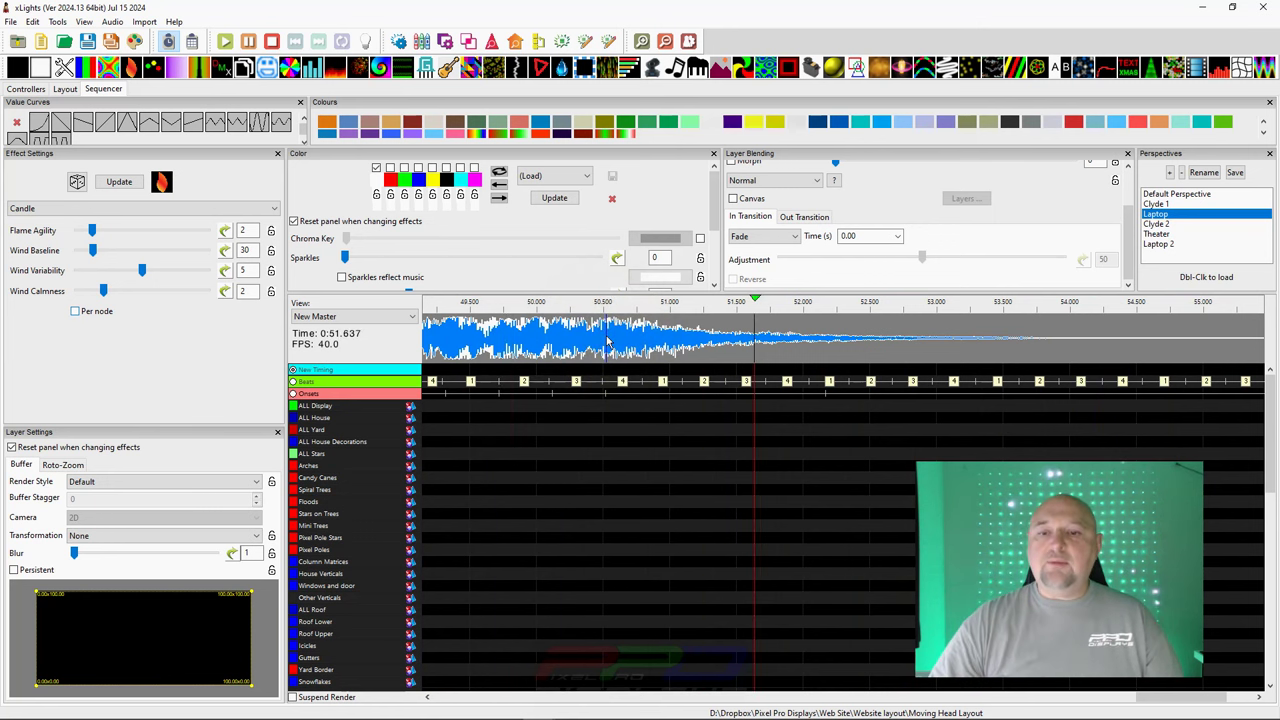
click(610, 343)
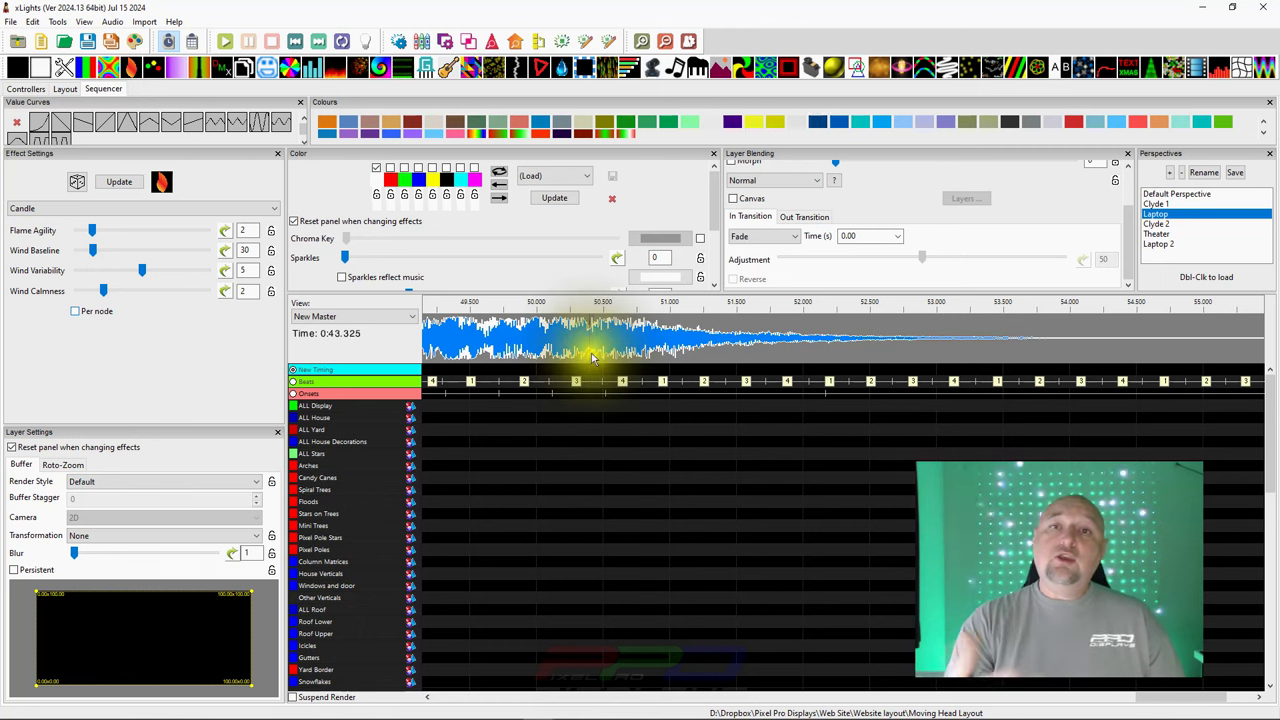
click(619, 381)
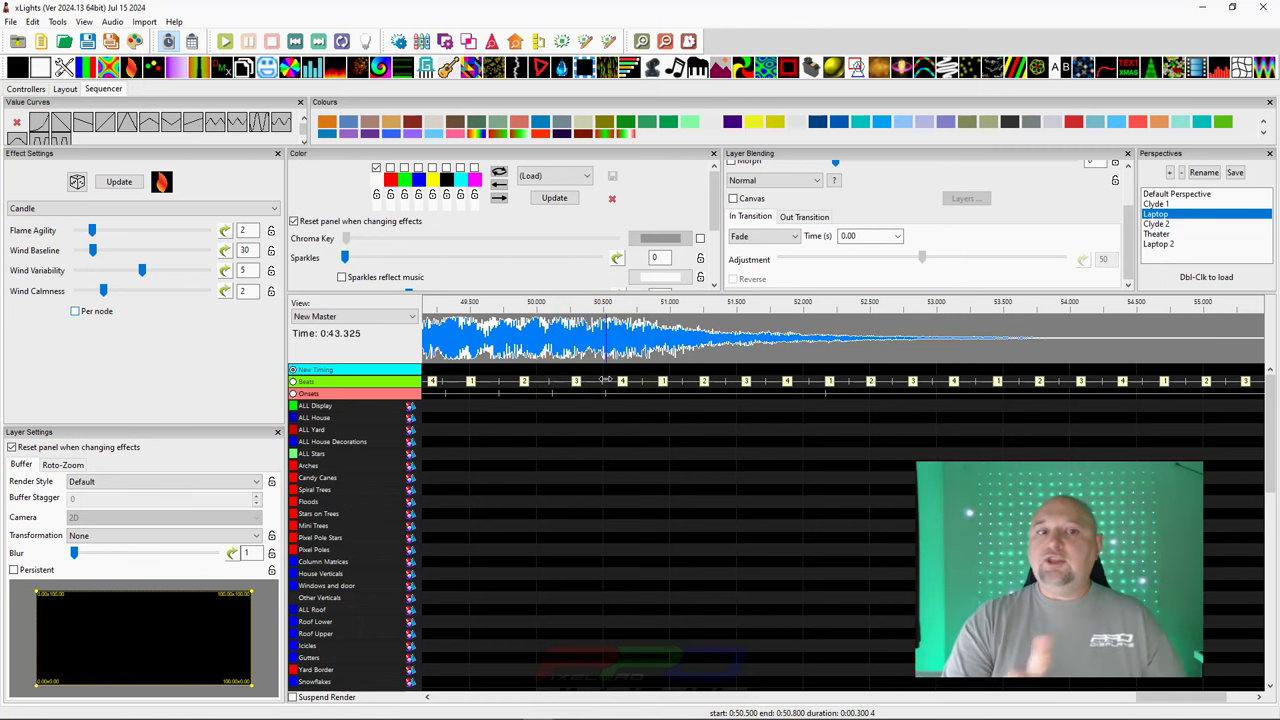
drag(604, 380, 331, 368)
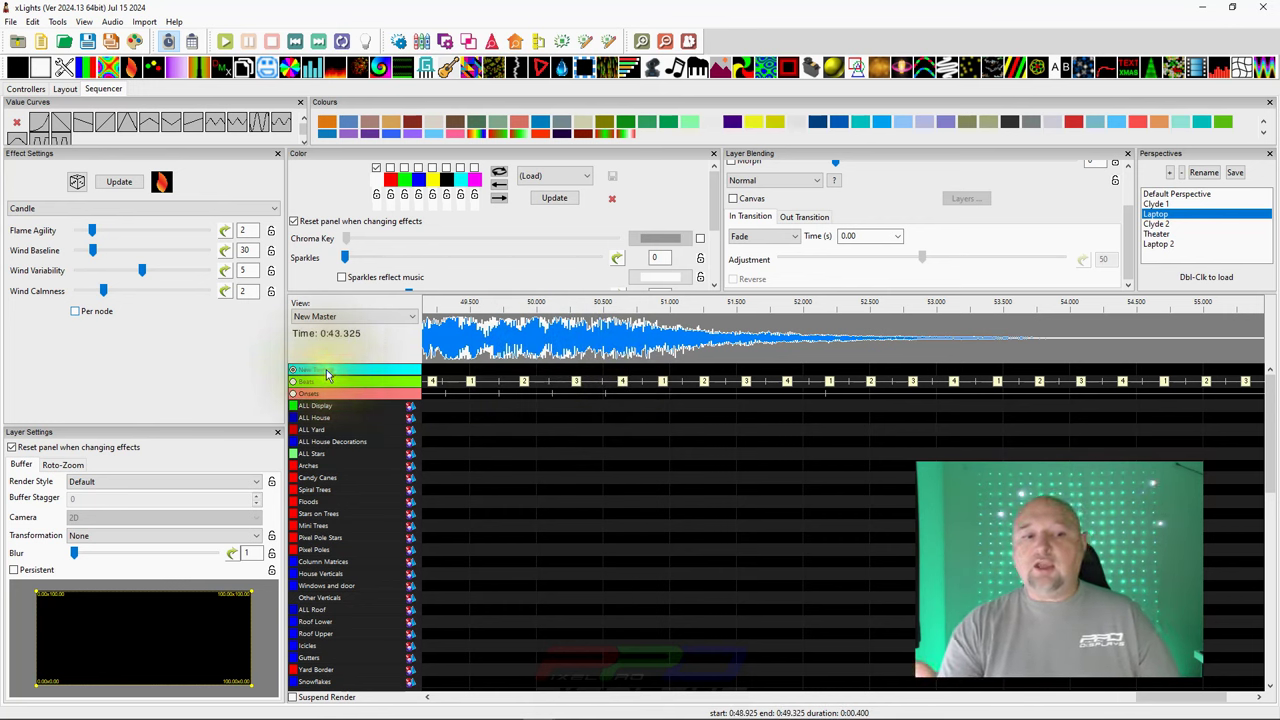
Step: Add an empty timing track named Demo and make it the only active timing track
right_click(344, 371)
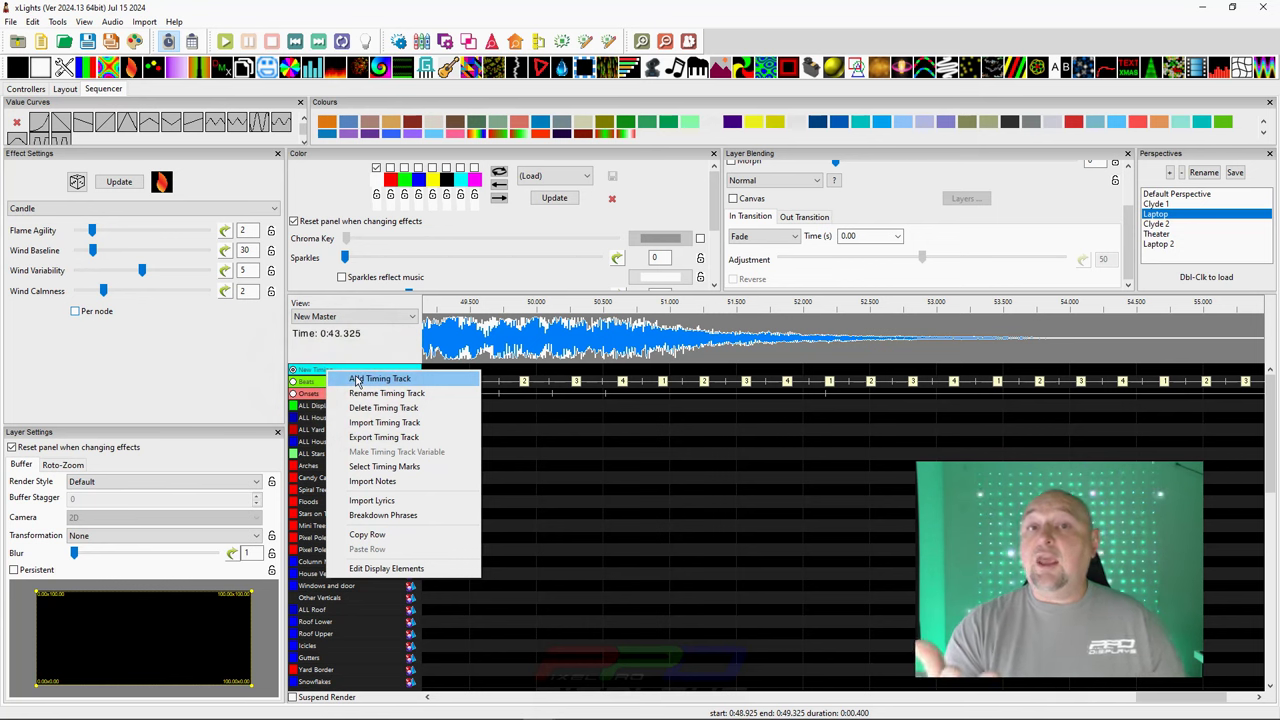
click(356, 380)
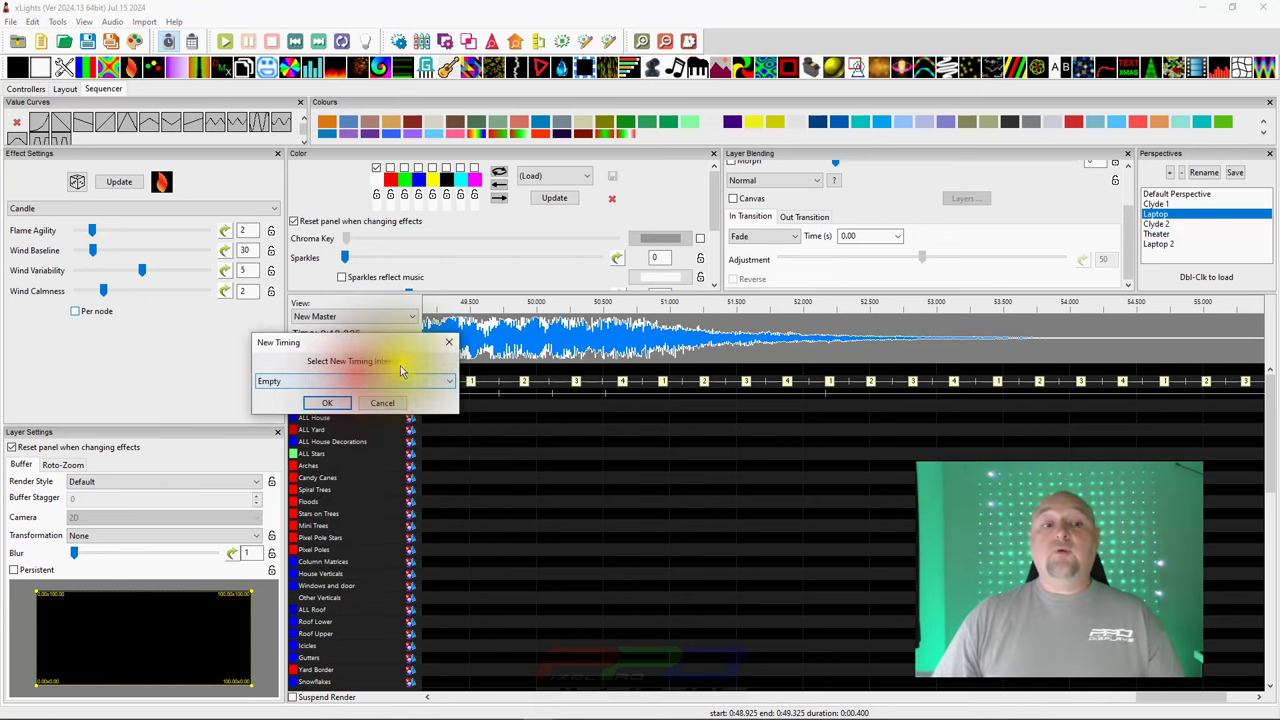
click(322, 404)
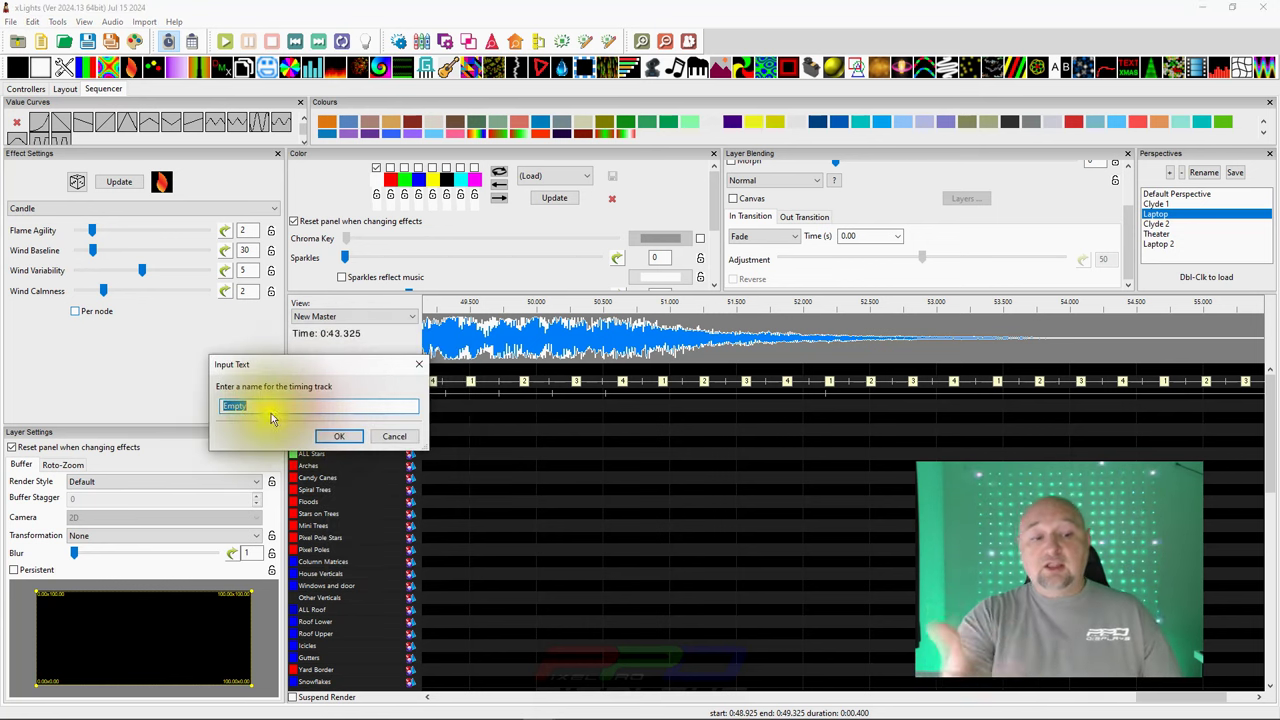
click(271, 409)
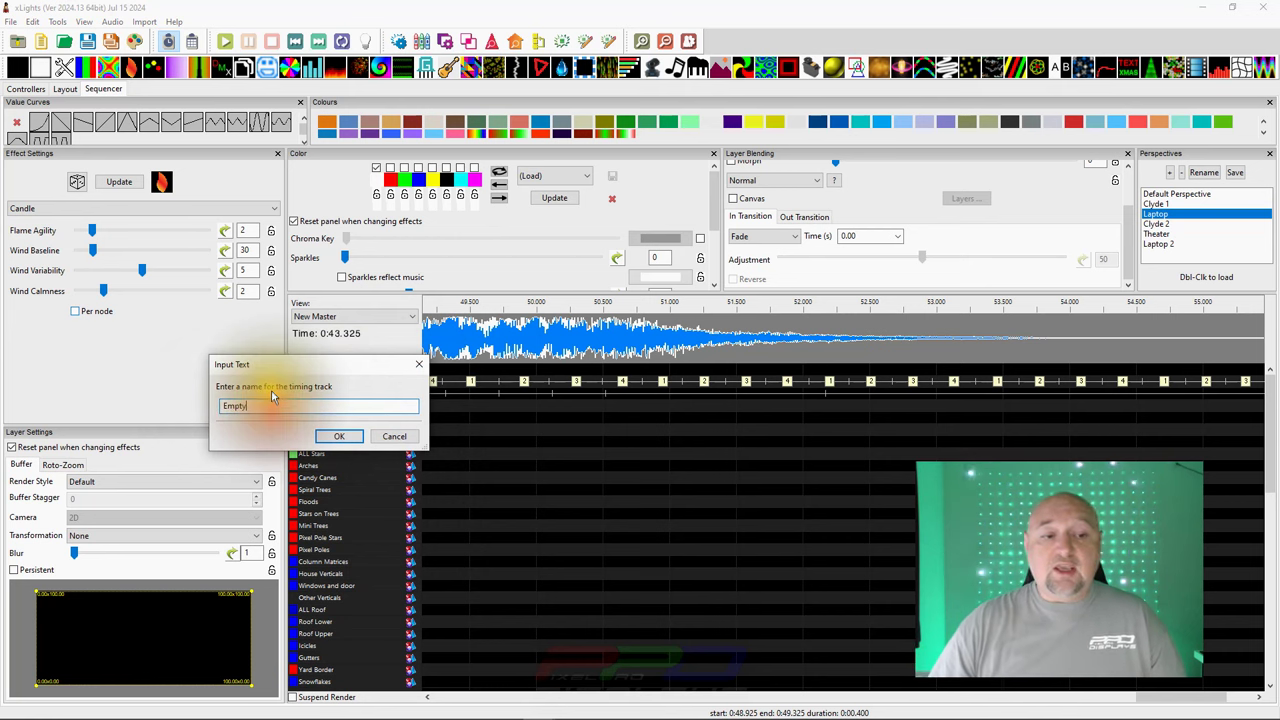
key(BackSpace)
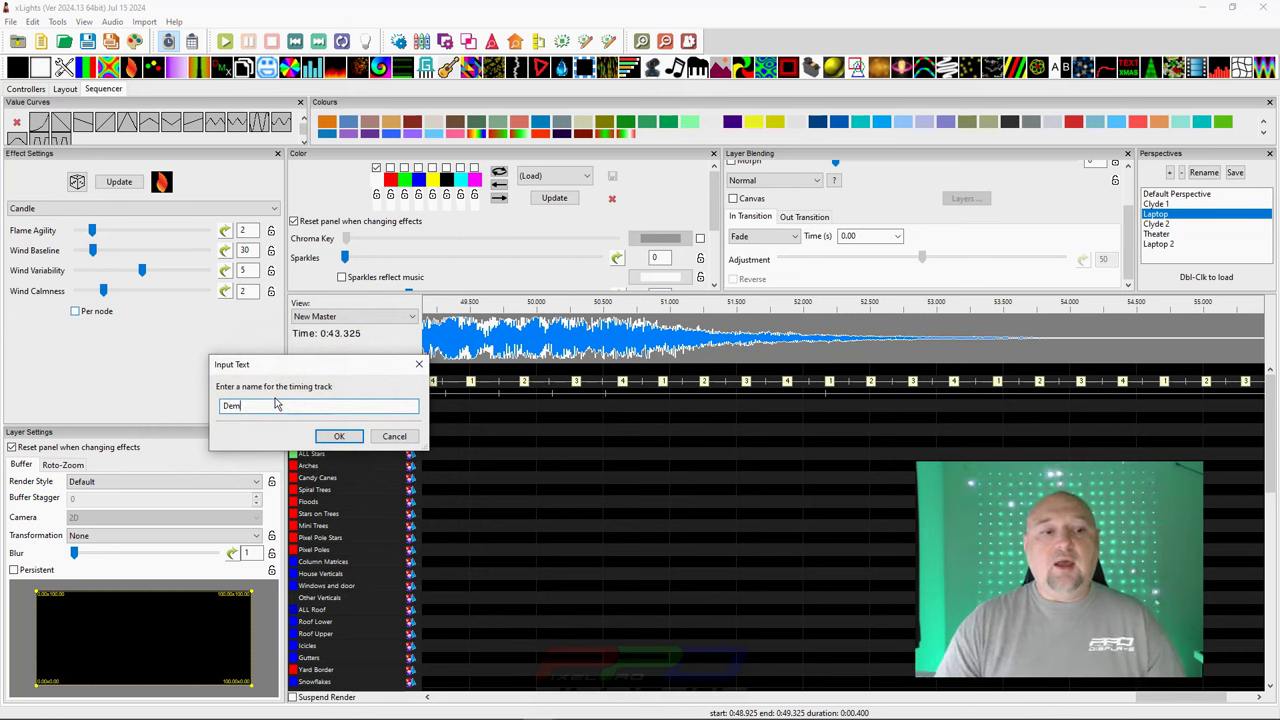
key(Return)
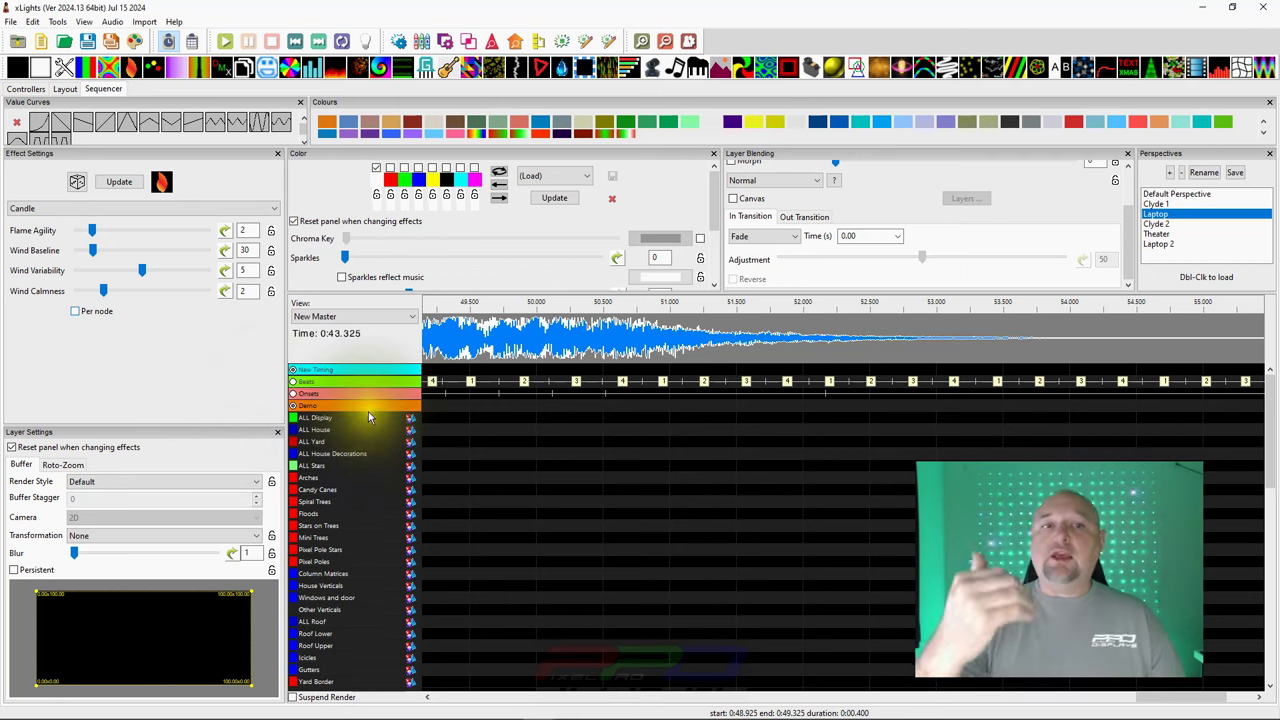
click(443, 338)
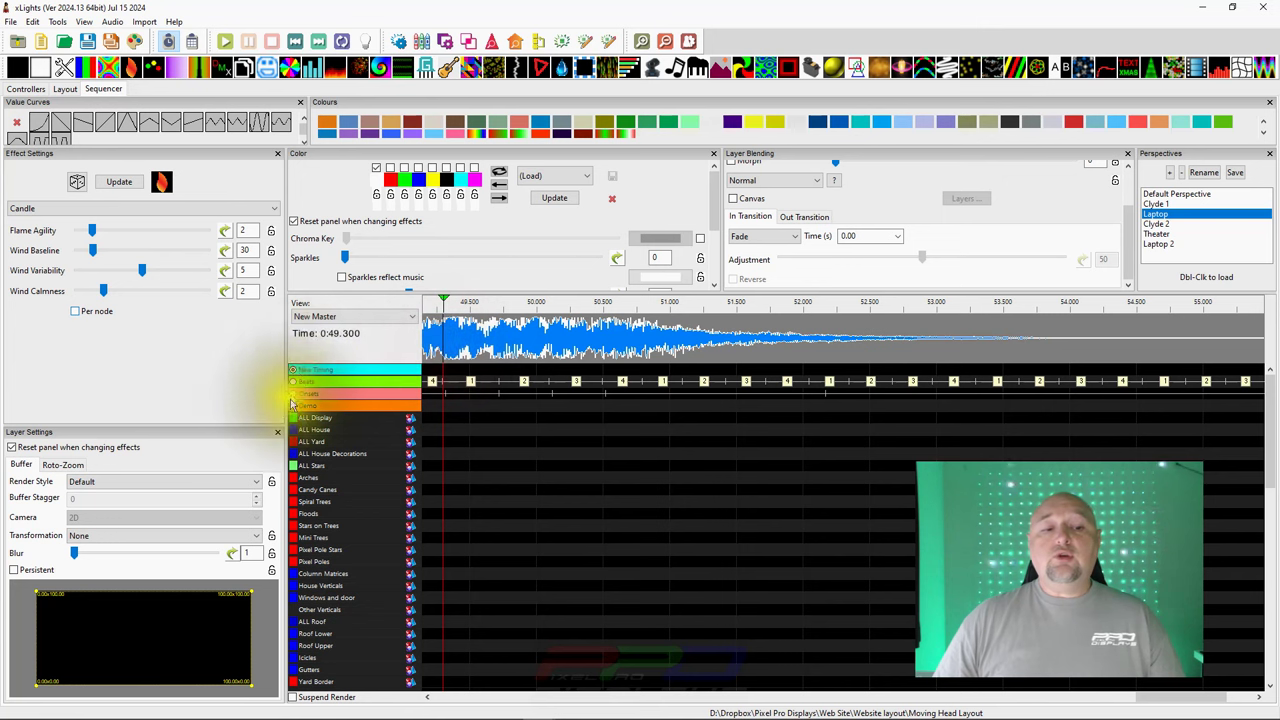
click(293, 370)
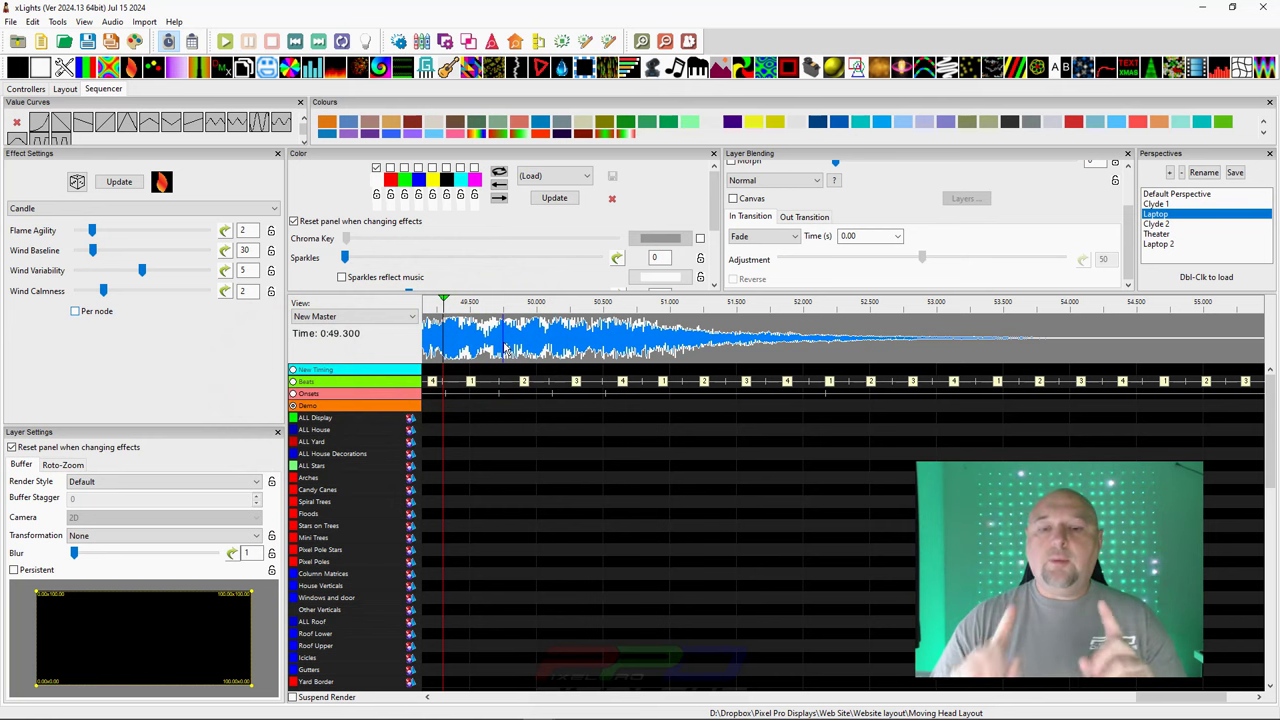
Step: Place the playhead at 18.200 s and switch the audio display to the Bass waveform
scroll(560, 335, down, 3)
click(645, 345)
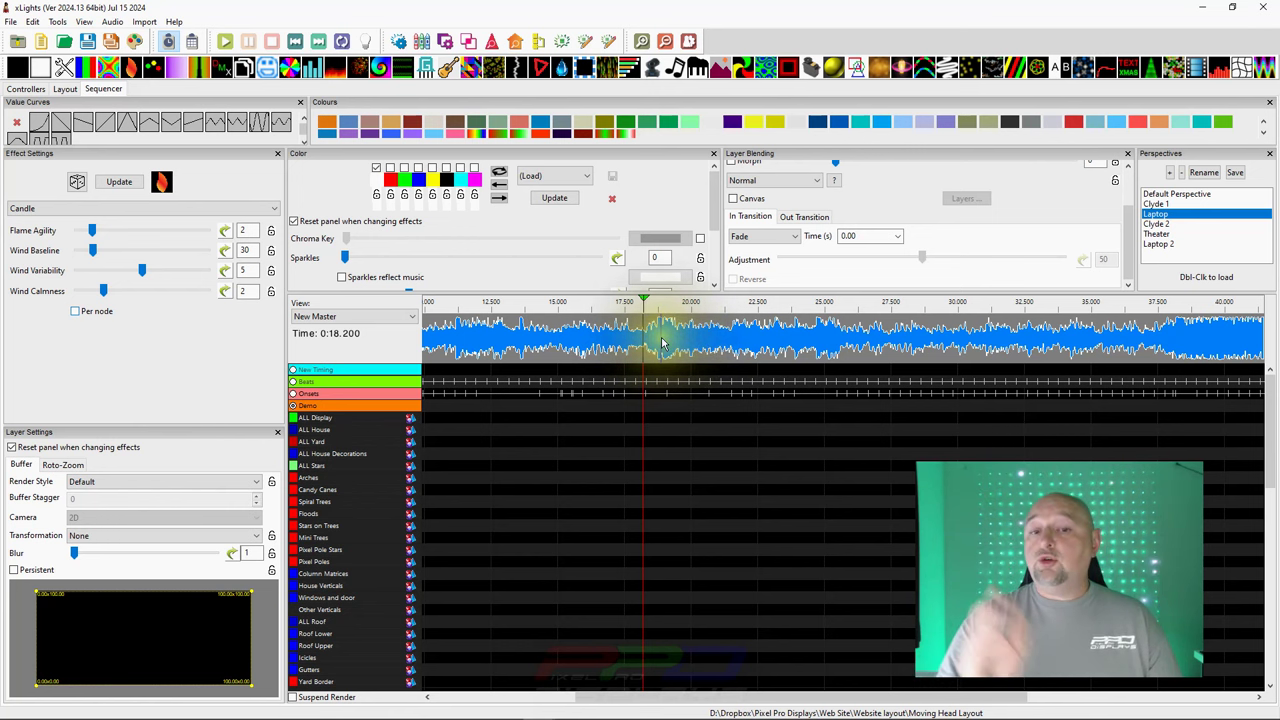
right_click(664, 339)
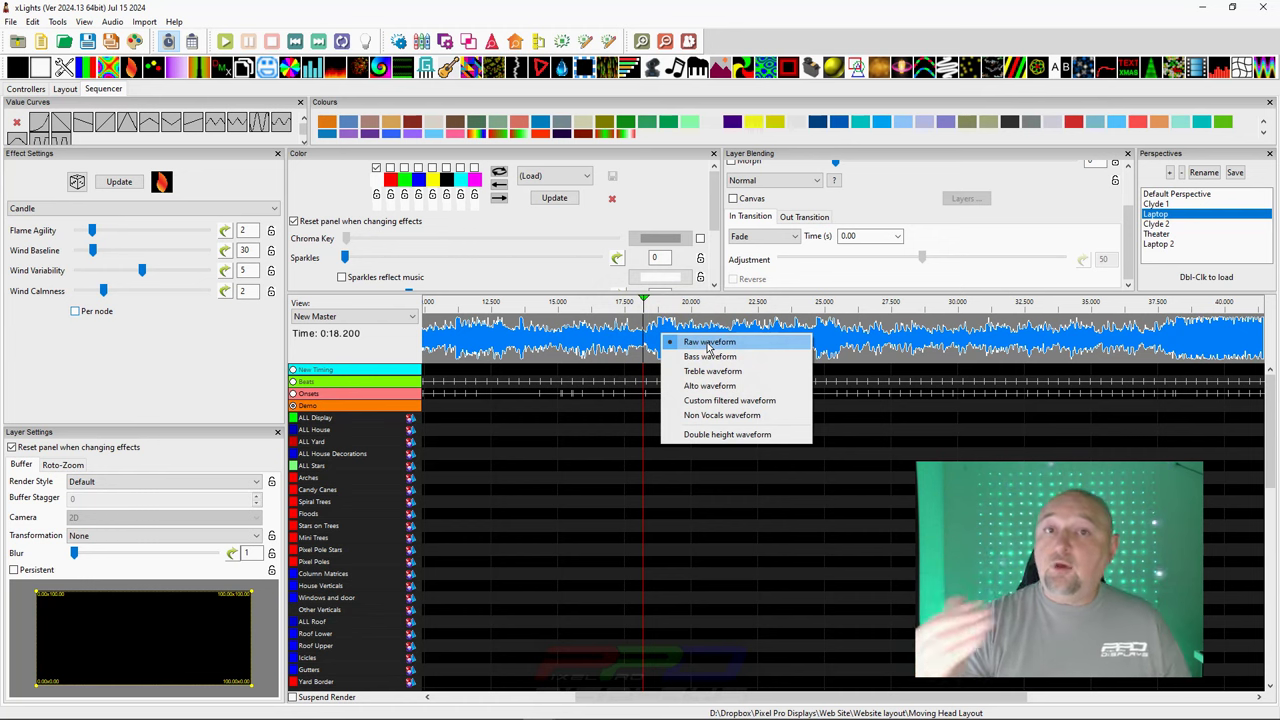
click(713, 344)
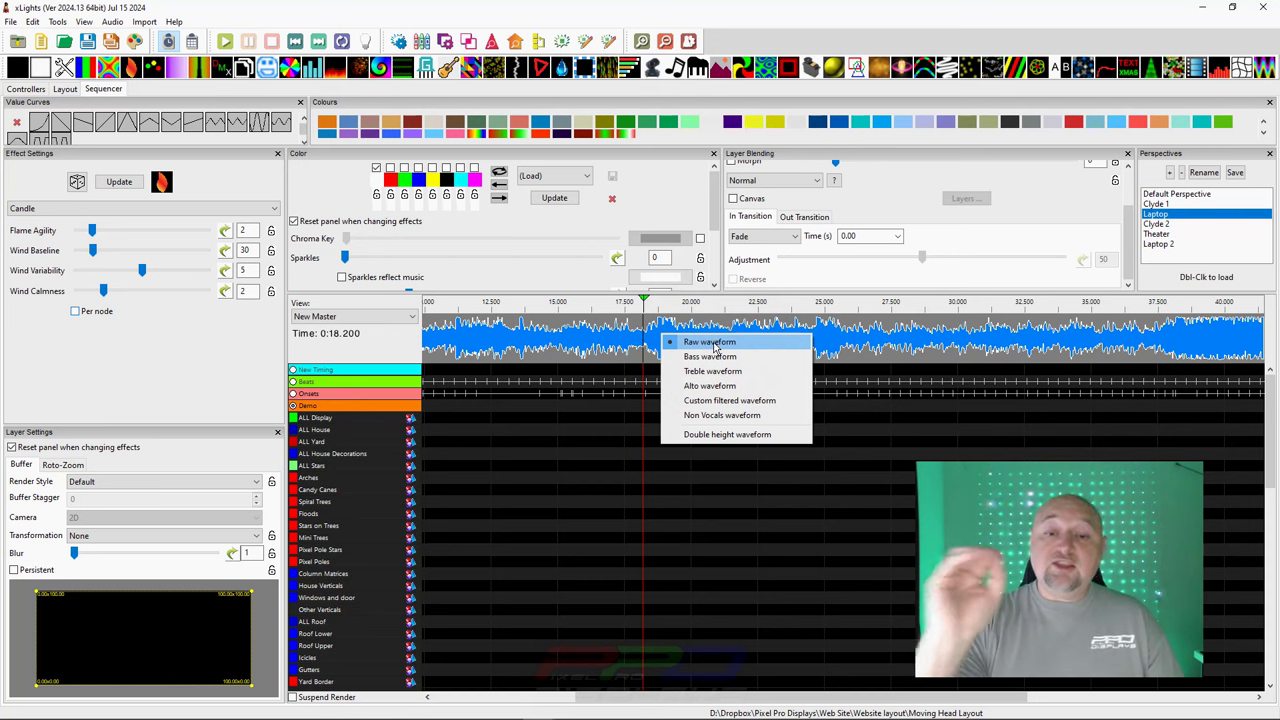
click(727, 357)
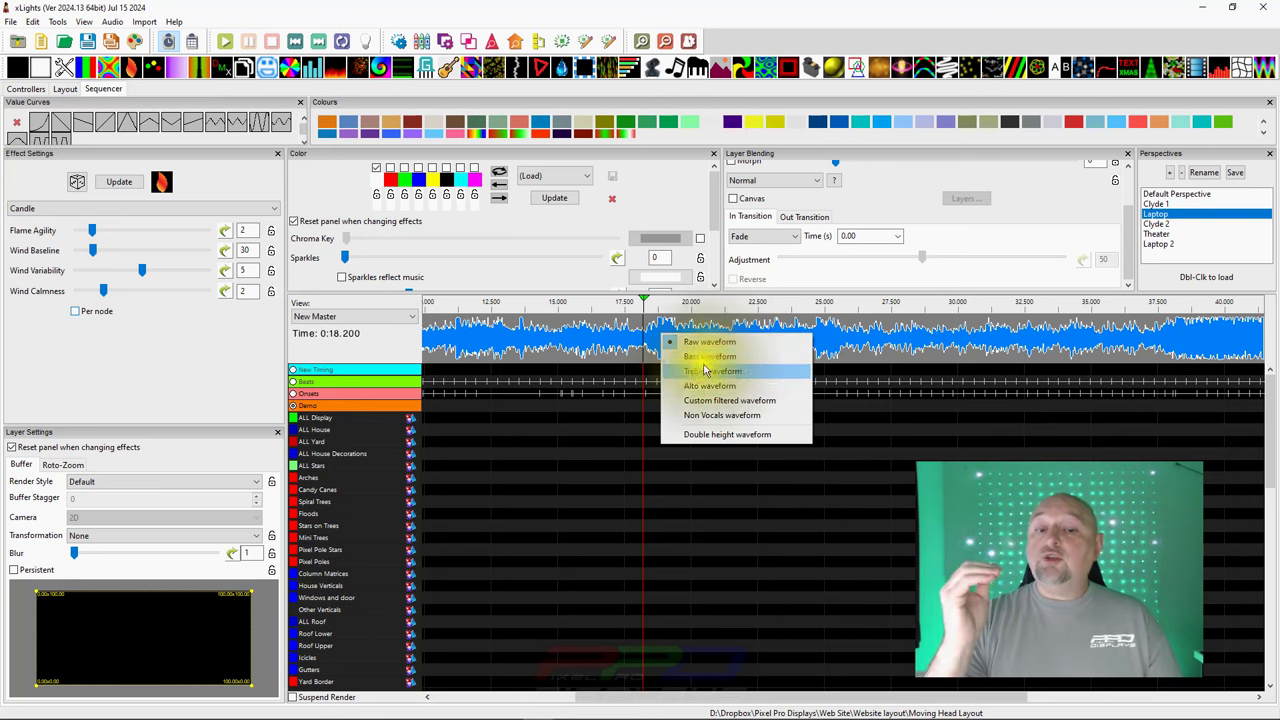
click(698, 390)
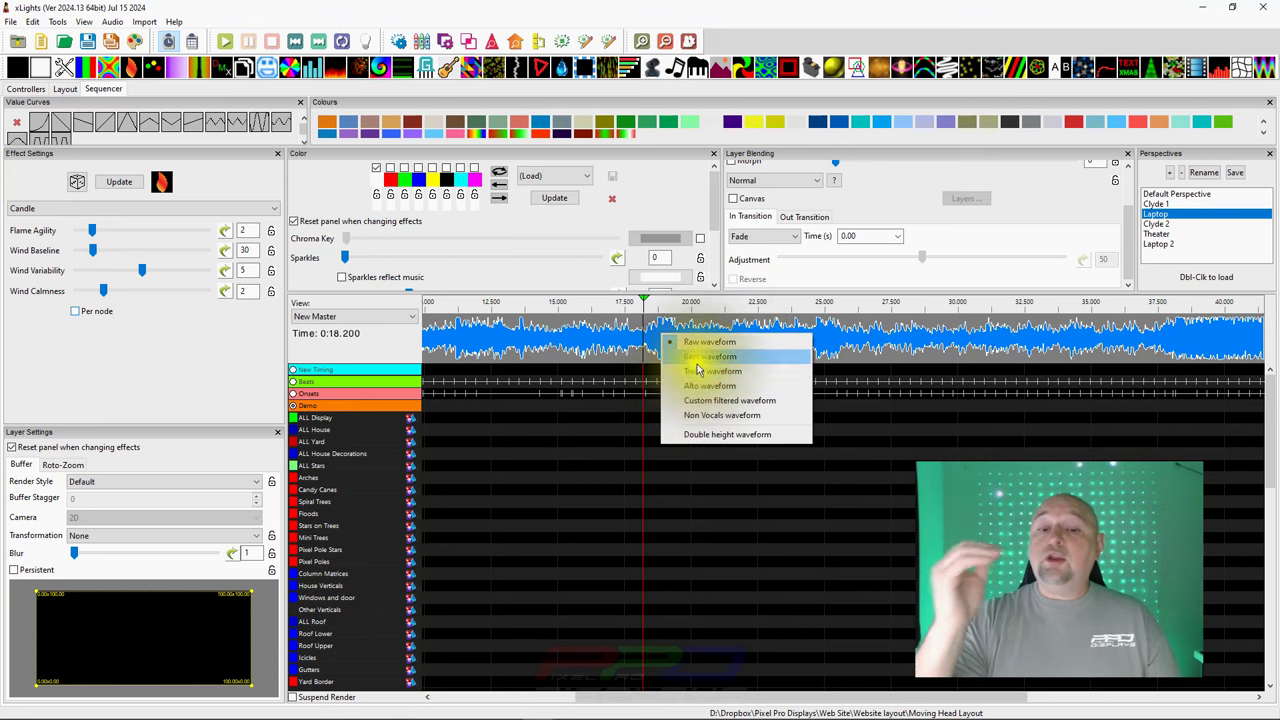
click(704, 358)
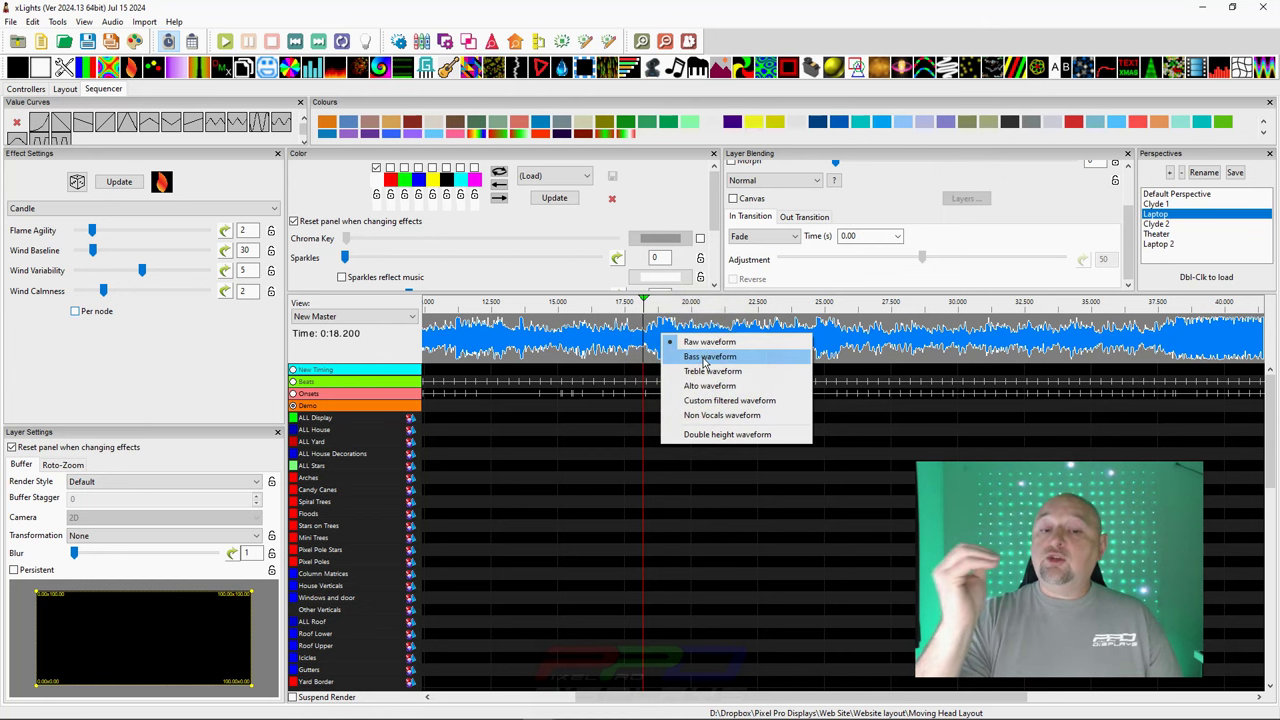
click(705, 360)
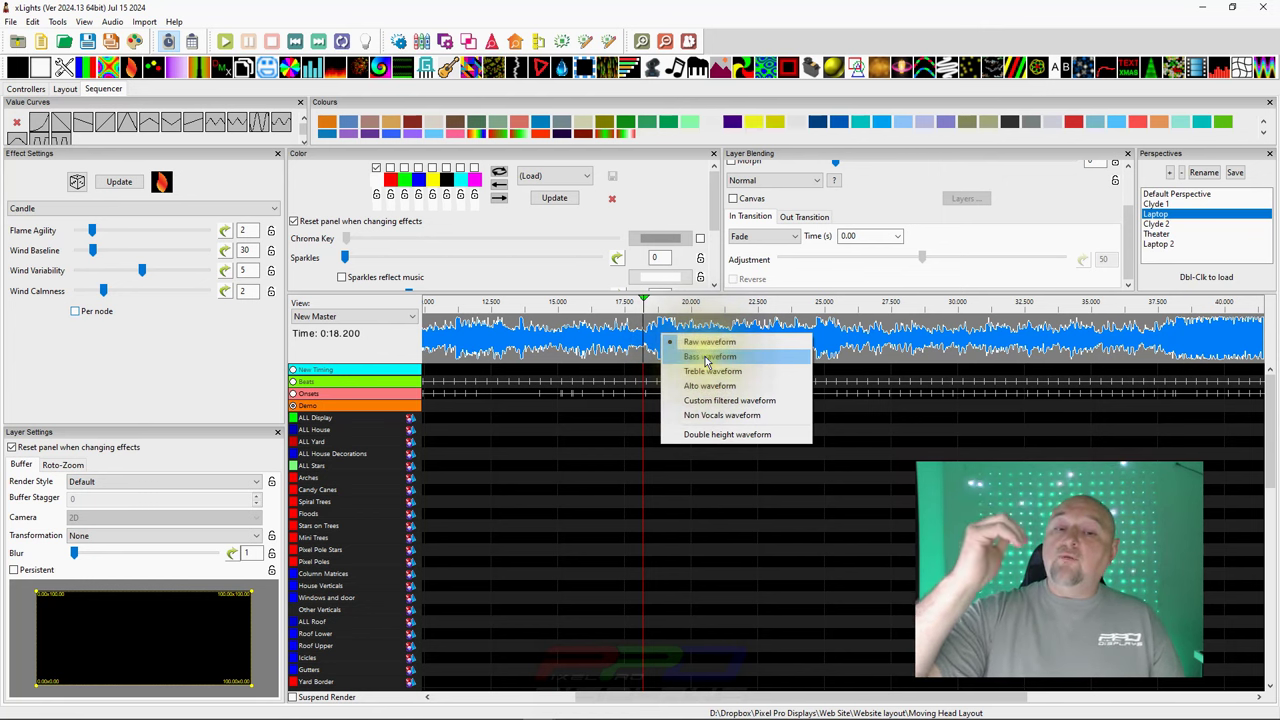
click(708, 360)
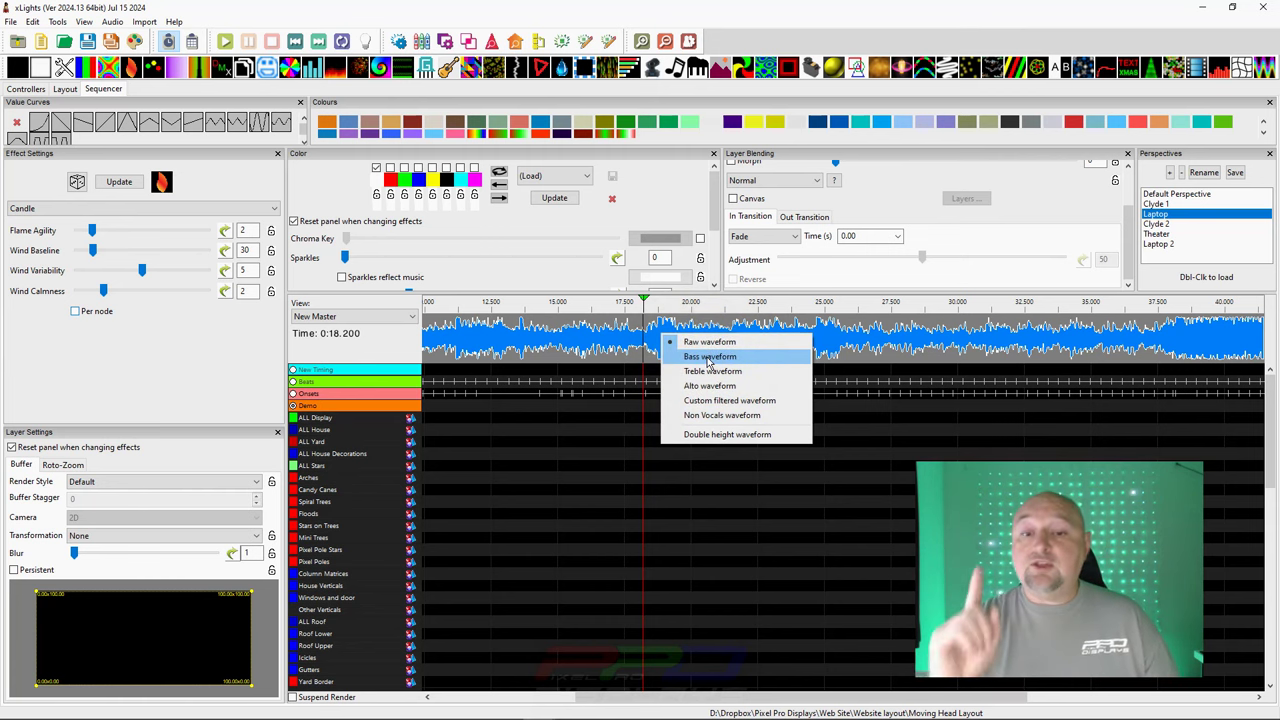
click(708, 358)
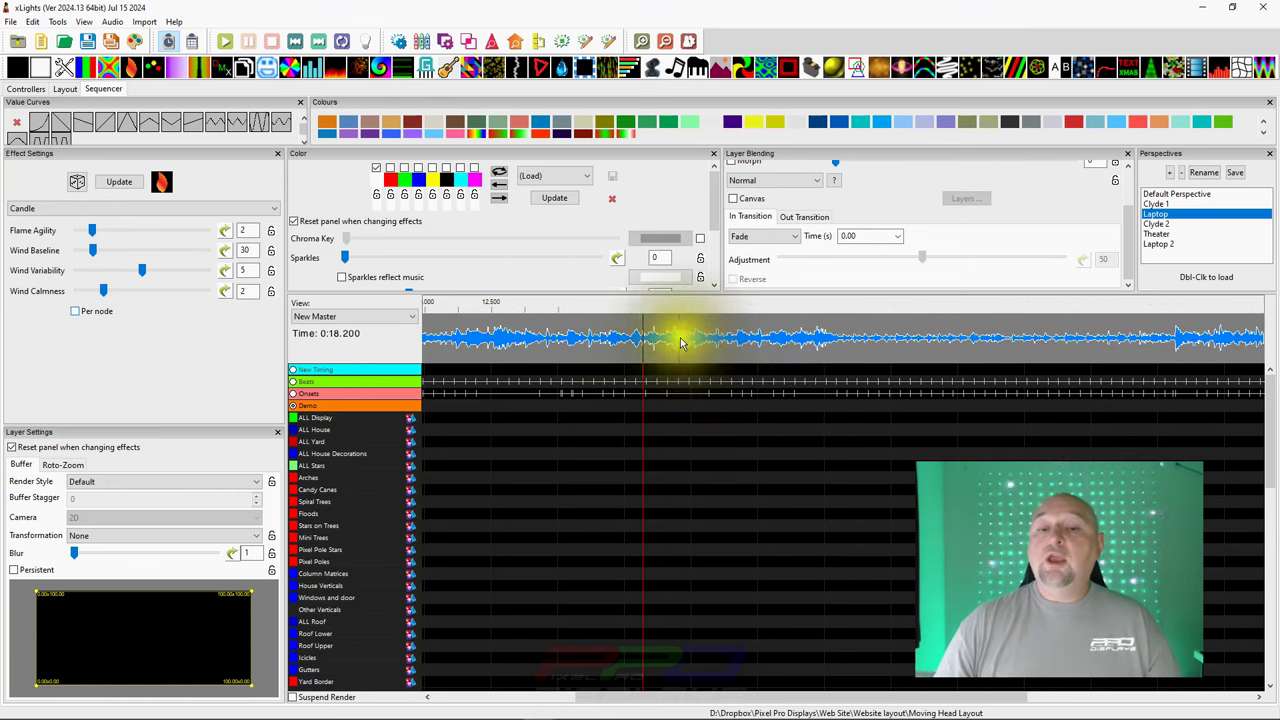
Step: Add six timing marks to the Demo track at the bass peaks, about every 0.4 s from 32.05 s to 34.05 s
scroll(549, 337, left, 3)
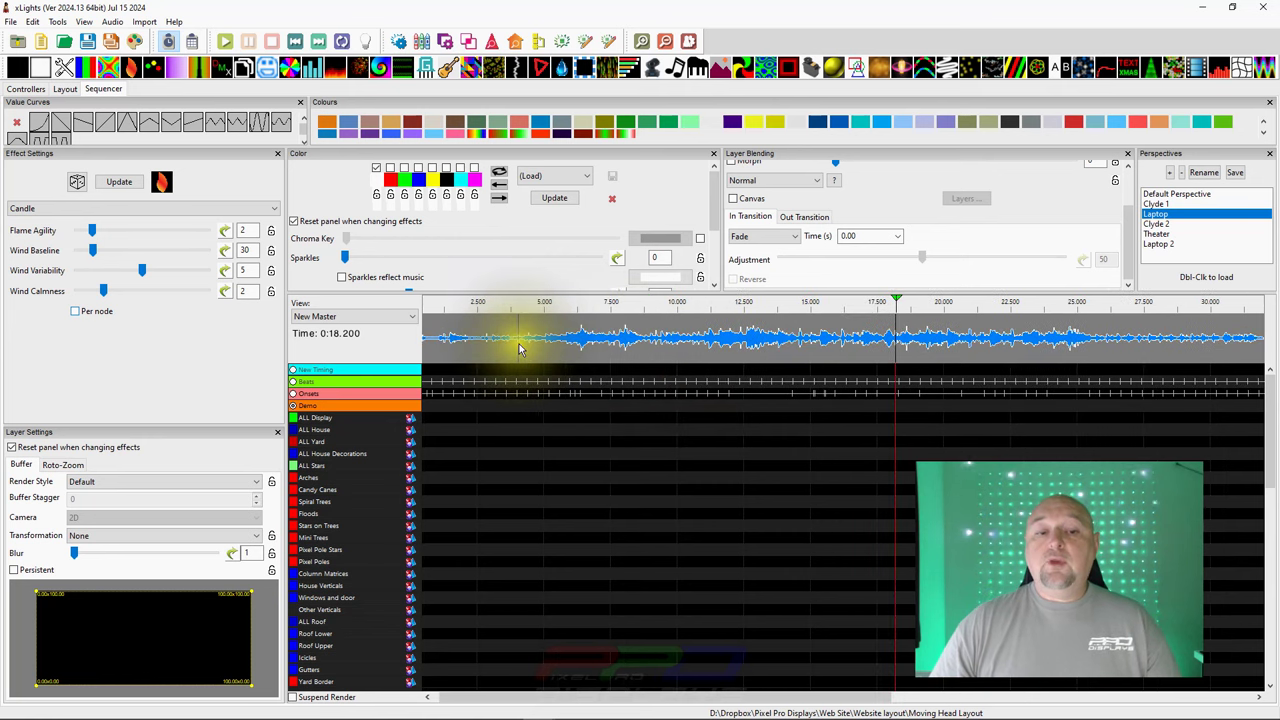
scroll(513, 347, right, 8)
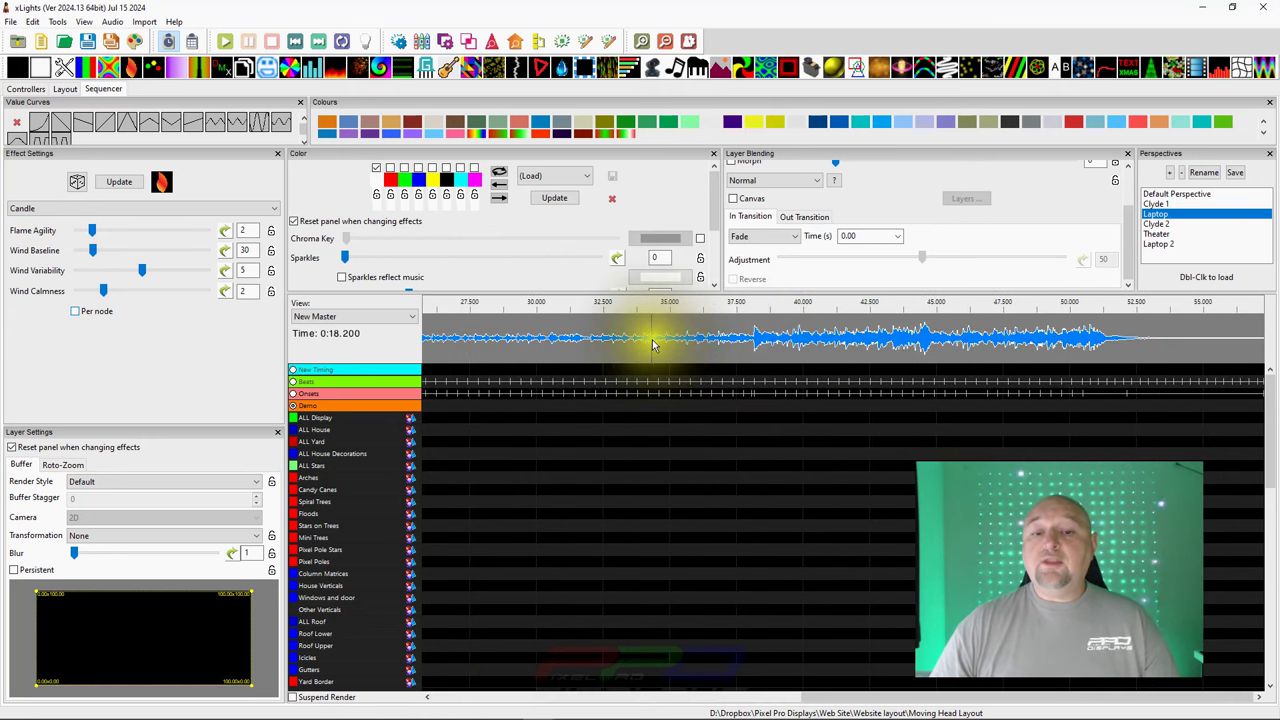
click(586, 345)
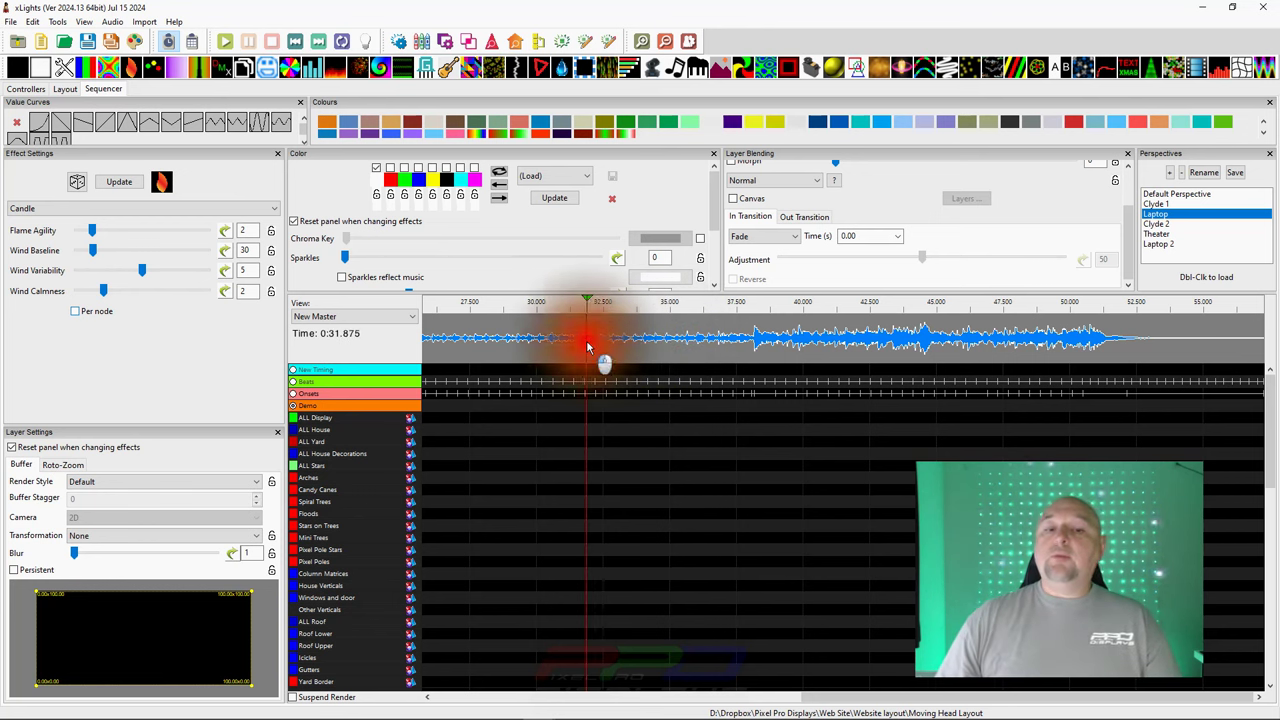
scroll(591, 345, up, 2)
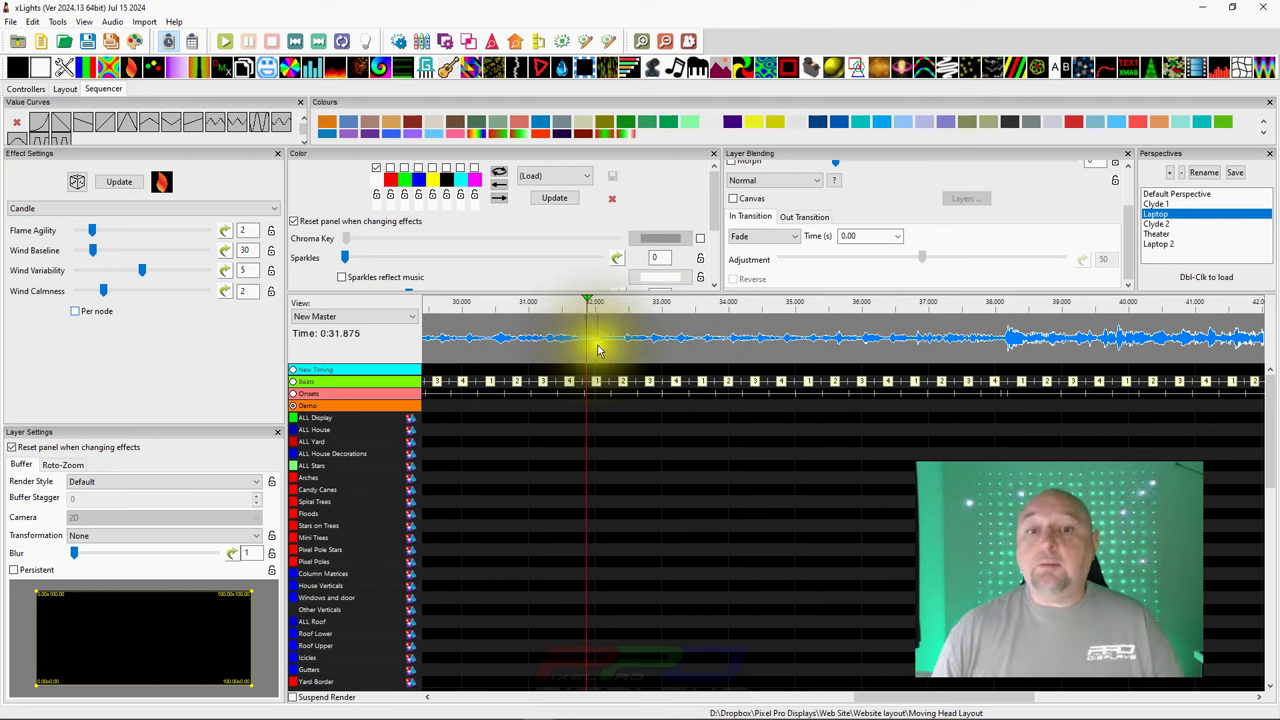
scroll(586, 305, up, 2)
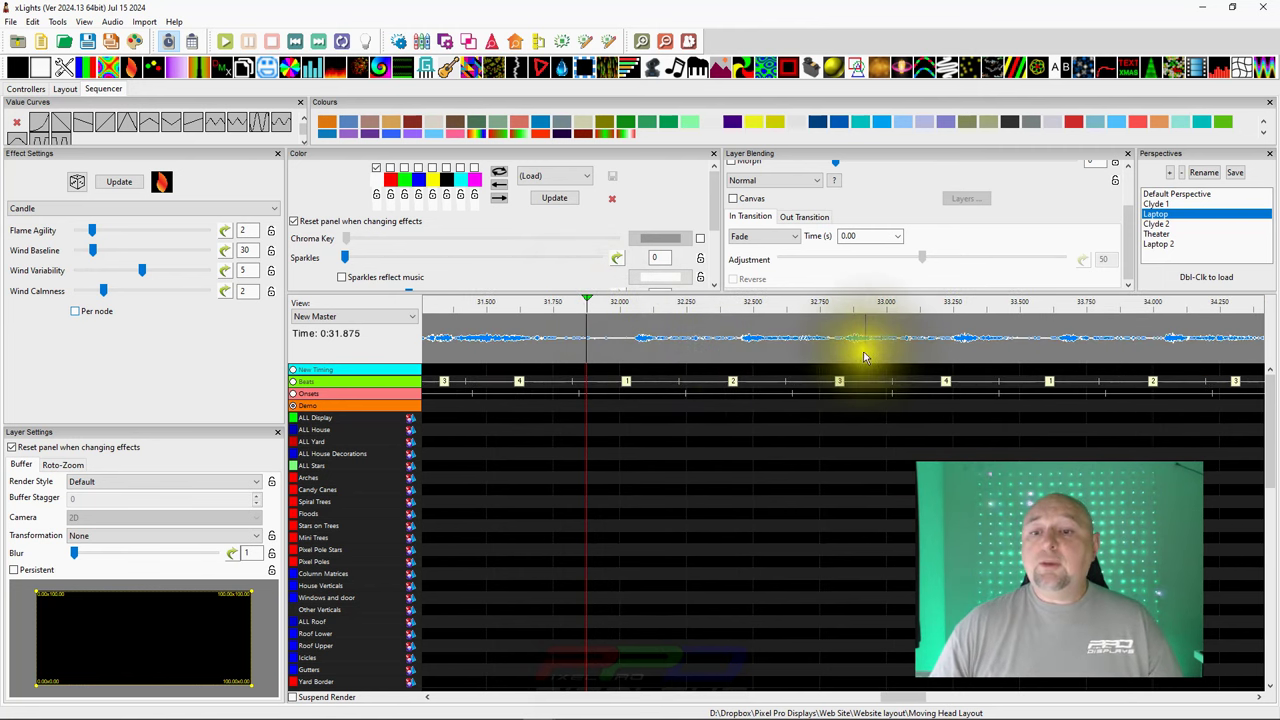
scroll(875, 349, down, 2)
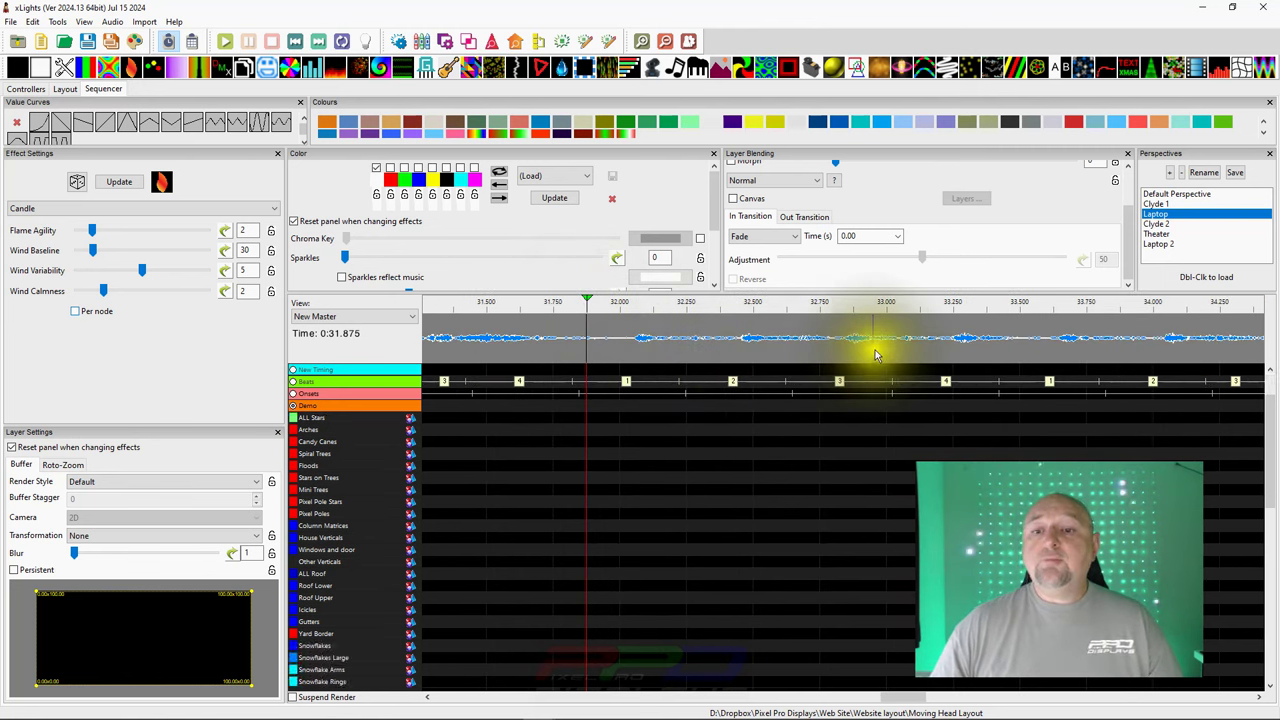
click(634, 347)
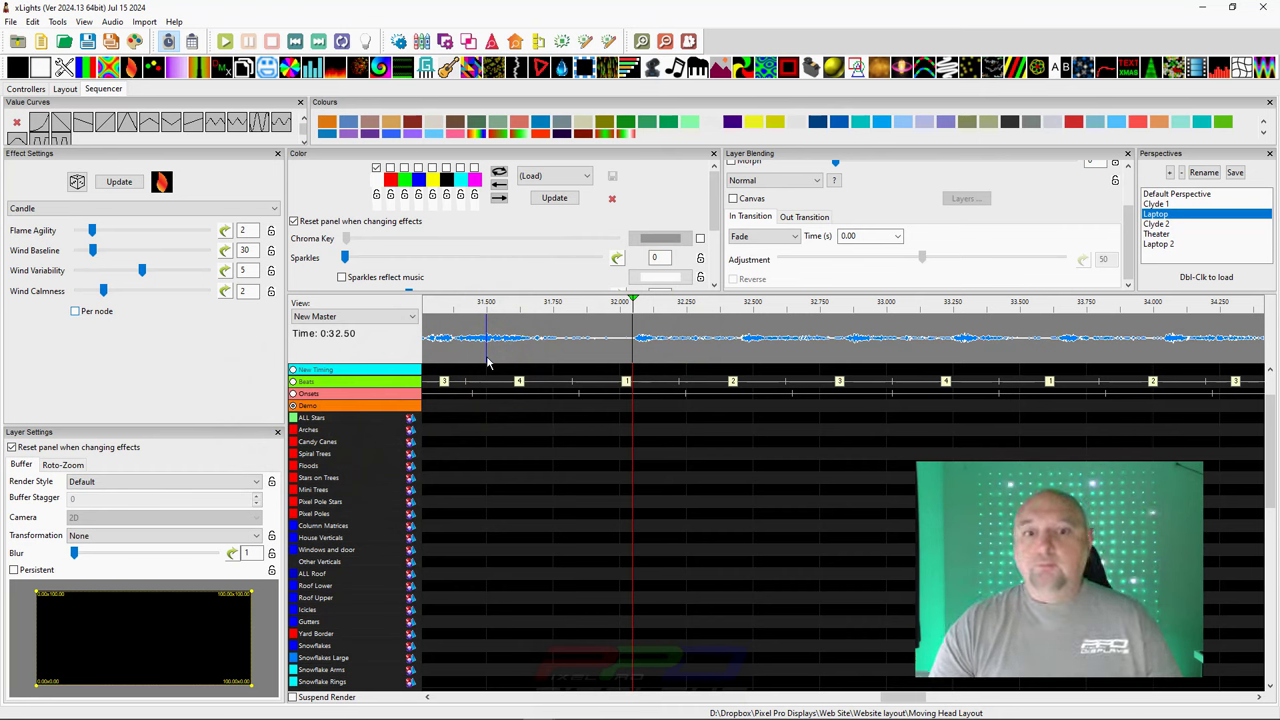
click(741, 348)
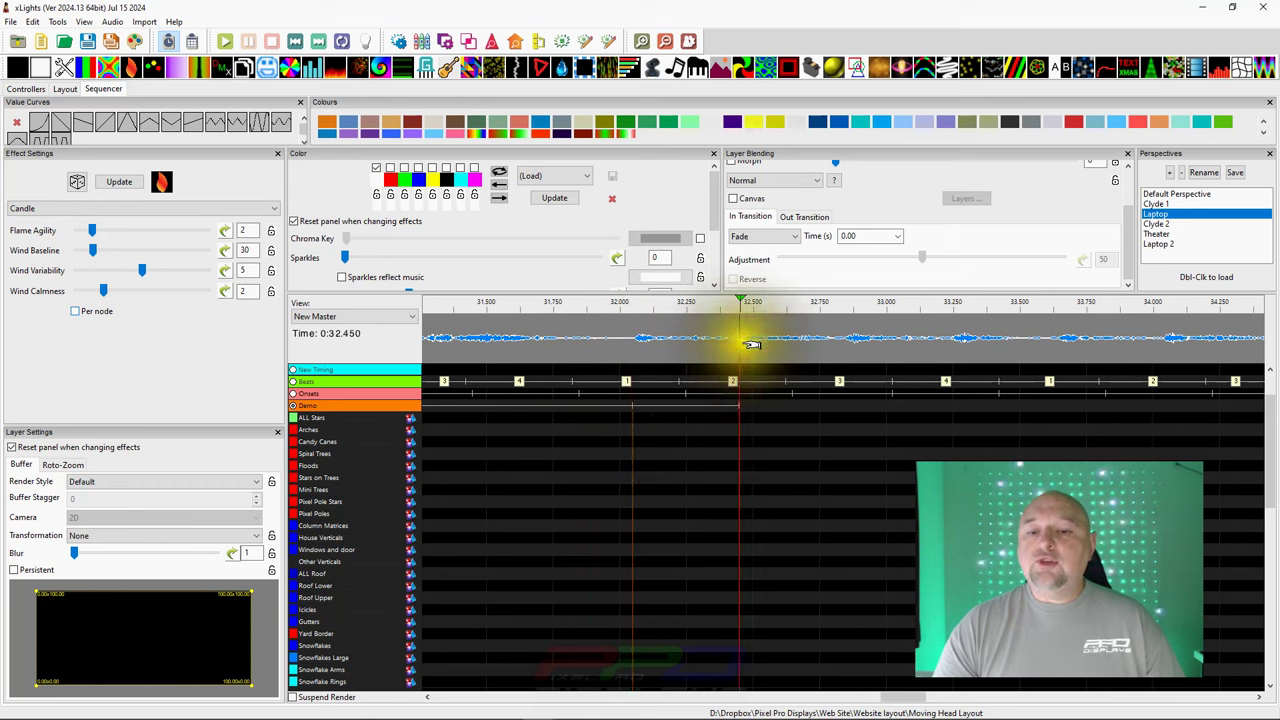
click(847, 358)
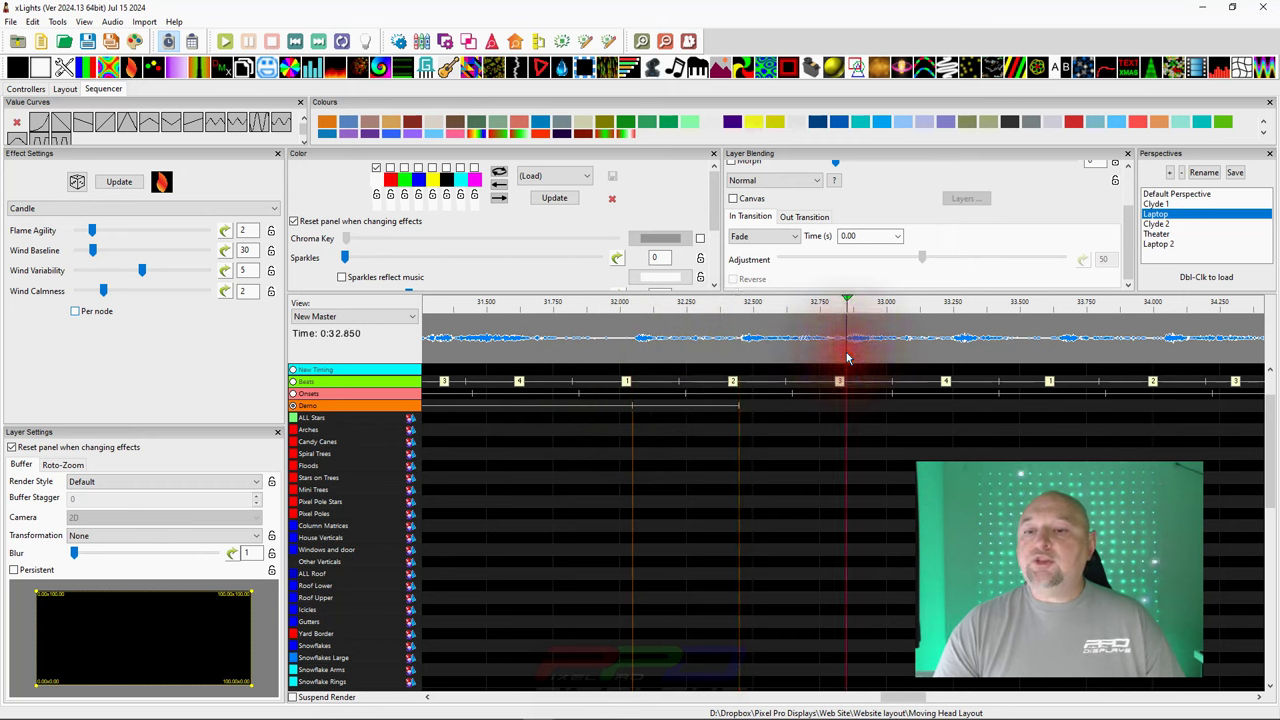
click(951, 347)
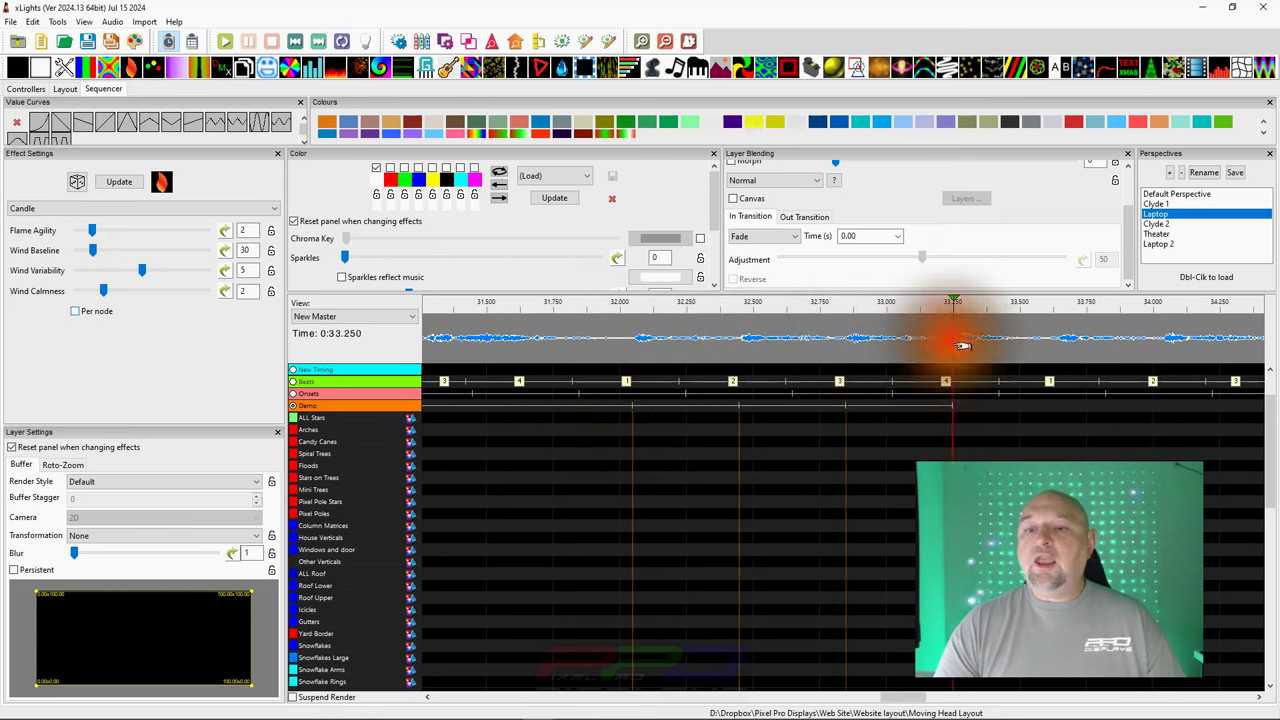
click(1062, 354)
click(1166, 357)
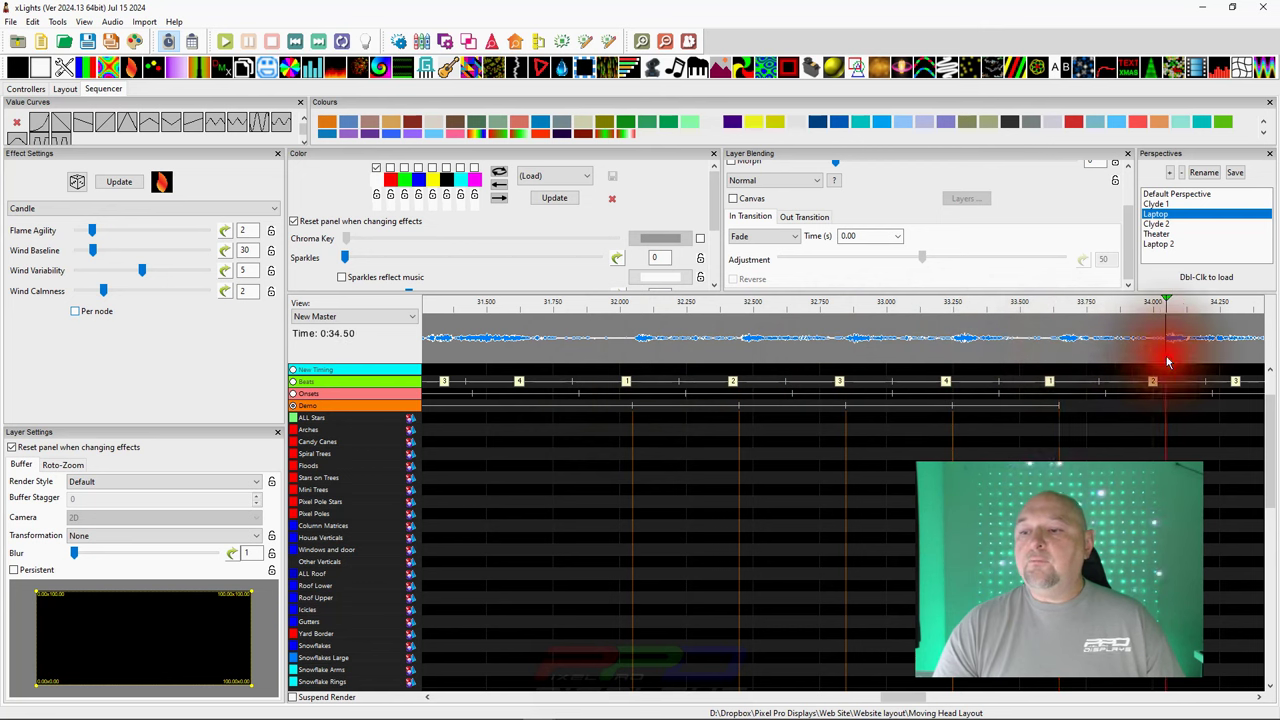
Step: Place the playhead on the Beats mark just before the first Demo mark and switch the audio display back to the Raw waveform
click(628, 341)
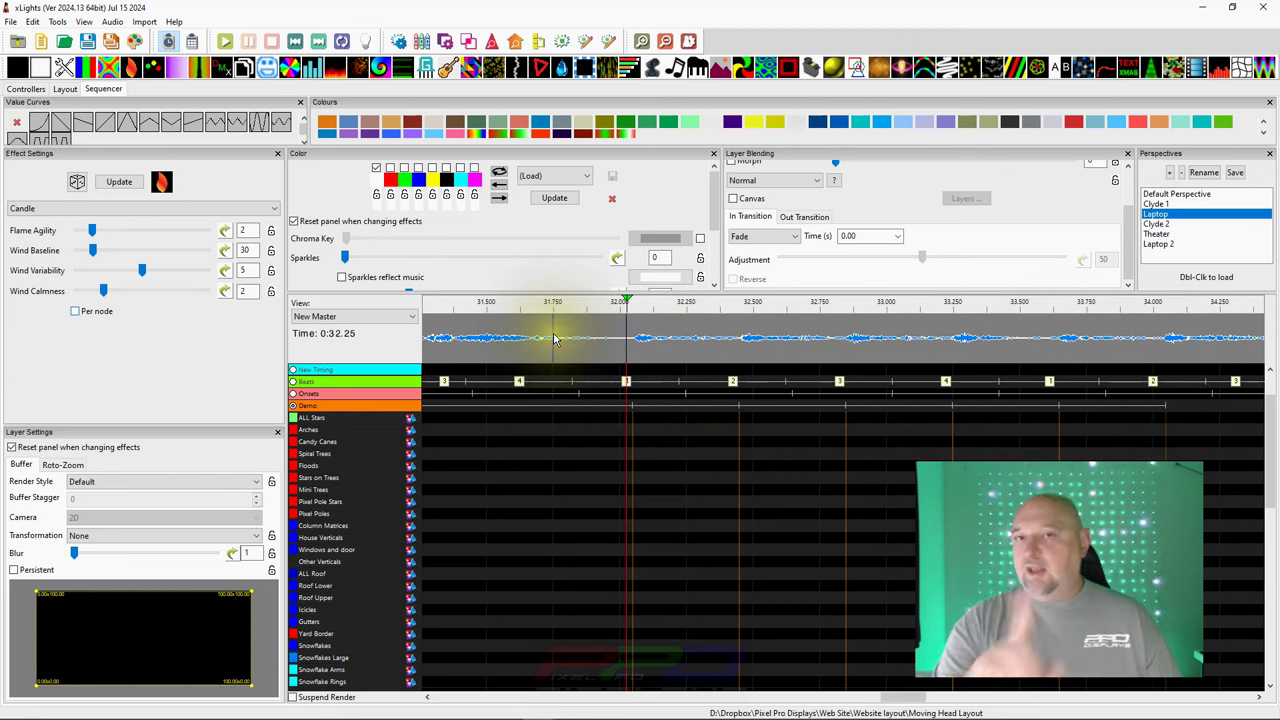
scroll(633, 345, down, 2)
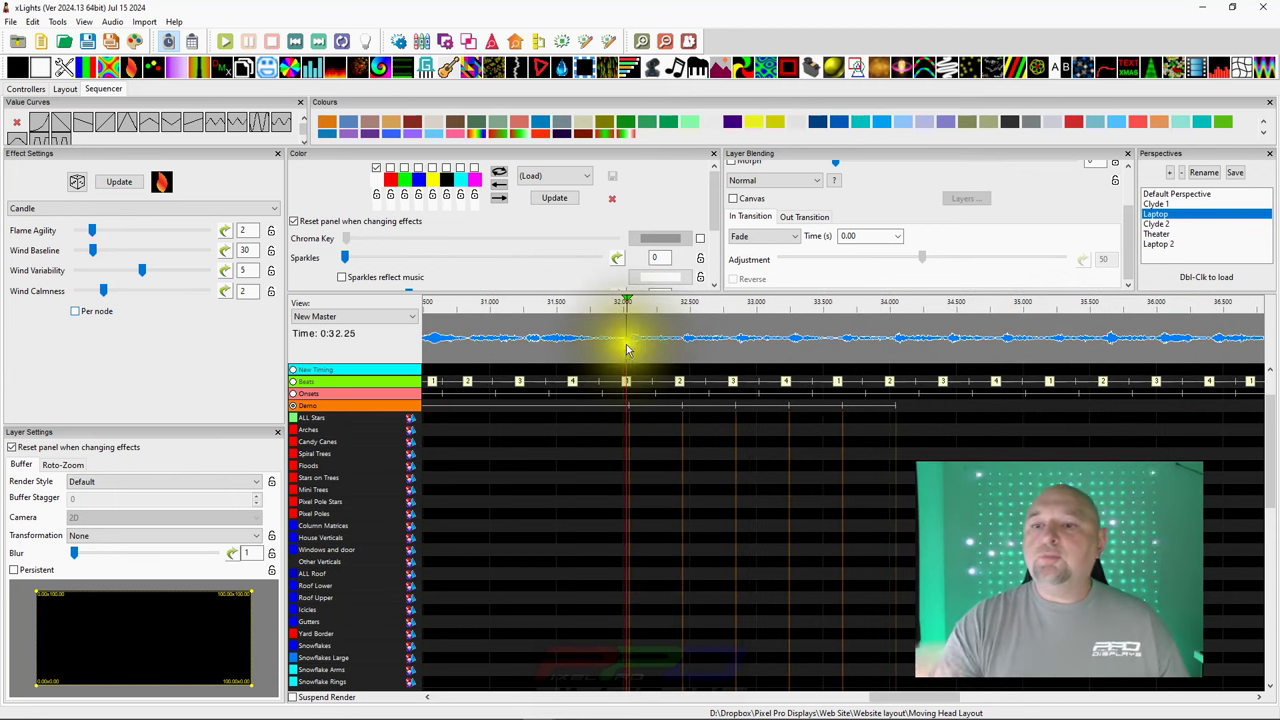
right_click(610, 342)
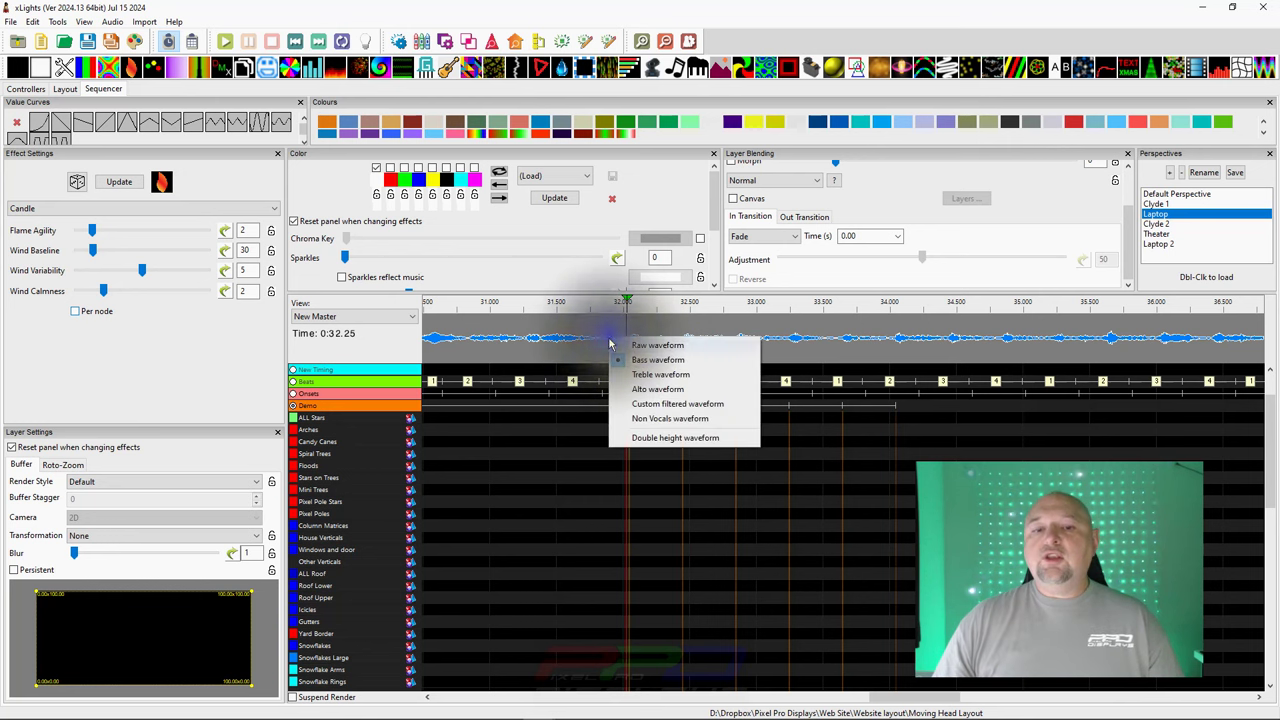
click(617, 341)
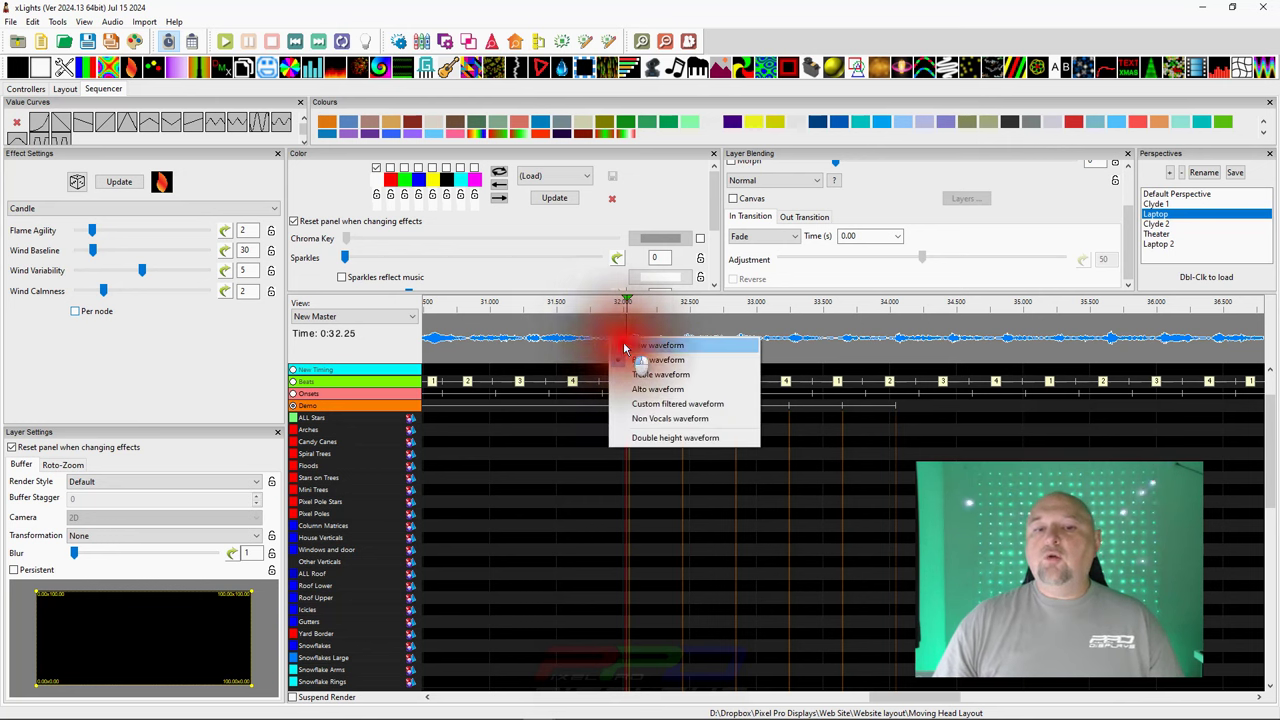
Step: Play the song from 31.450 s across the Demo marks, stop playback, and examine the raw waveform at the first Demo mark at 32.05 s
click(551, 340)
scroll(549, 345, down, 1)
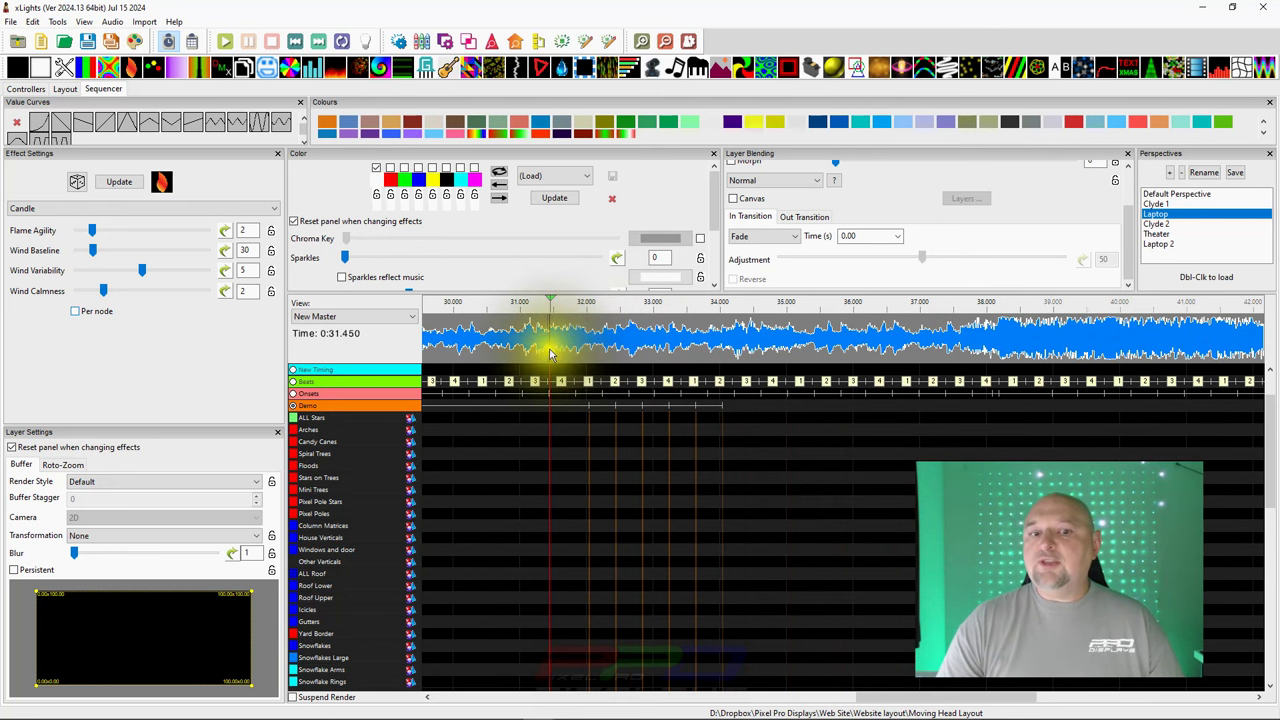
key(space)
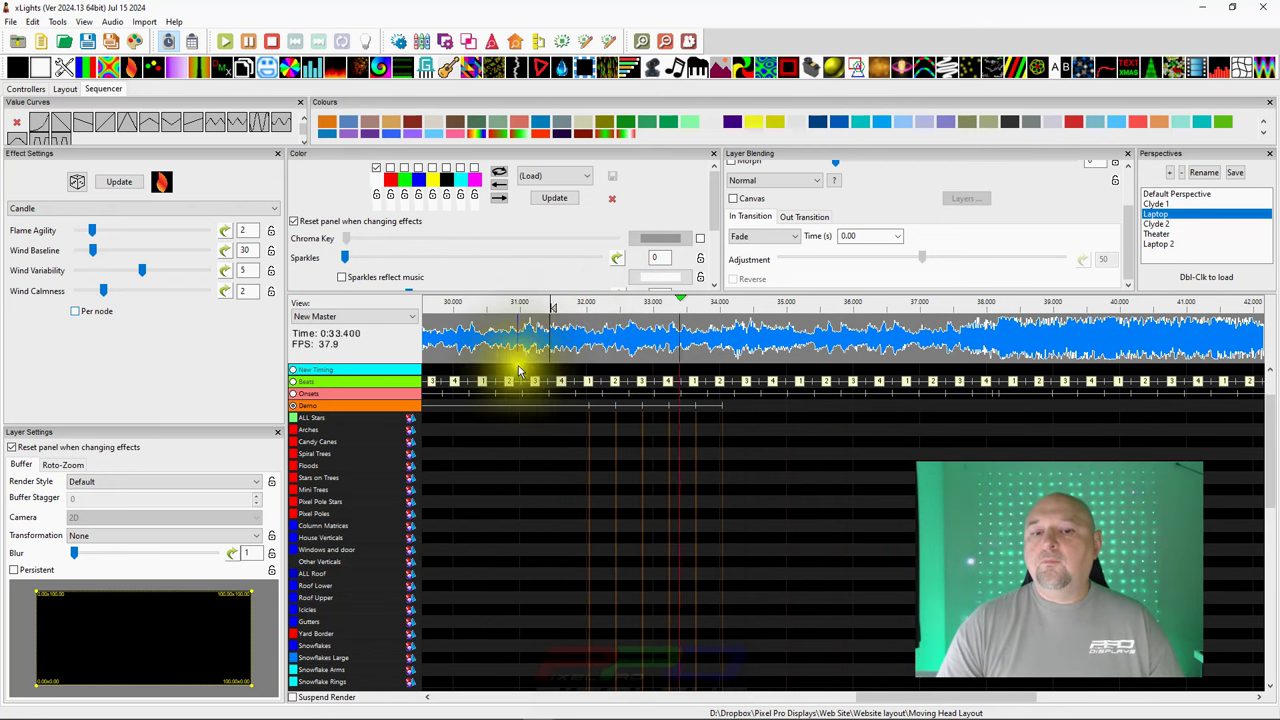
key(space)
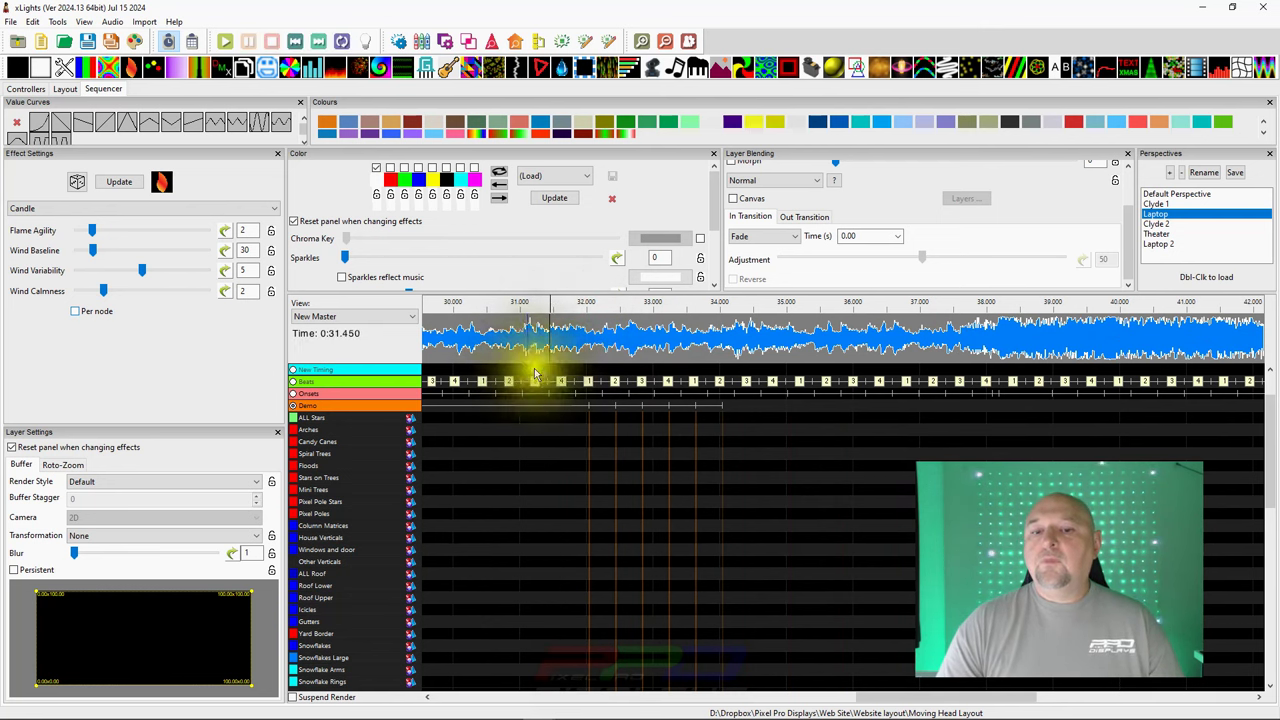
click(594, 350)
scroll(594, 350, up, 2)
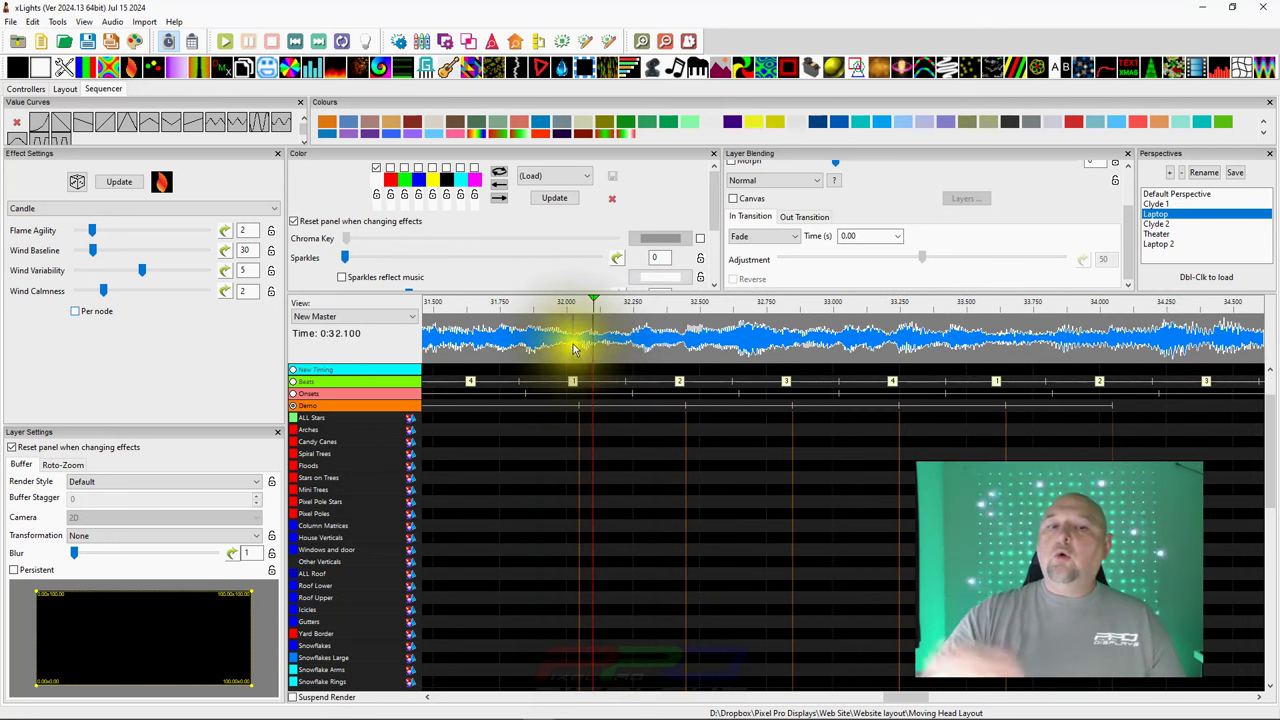
click(583, 352)
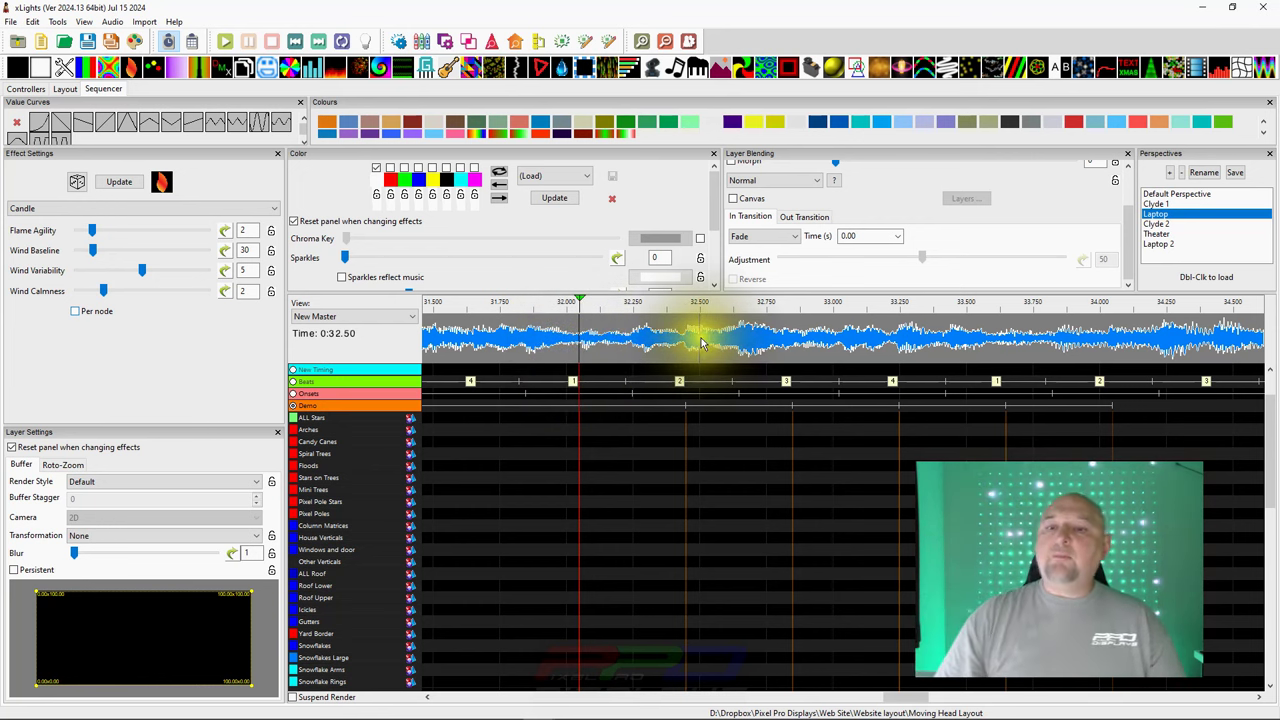
Step: Switch the audio display to the Treble waveform, play the song from 32.05 s, and stop playback
scroll(700, 343, down, 2)
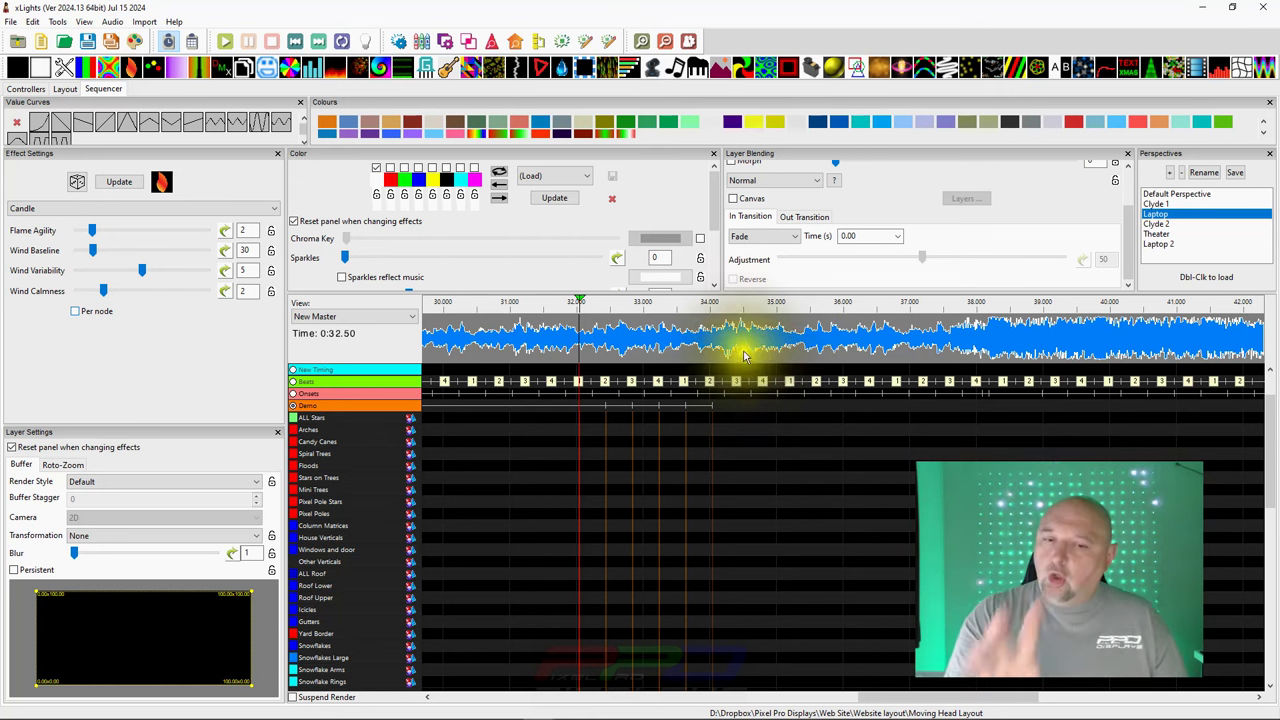
right_click(698, 346)
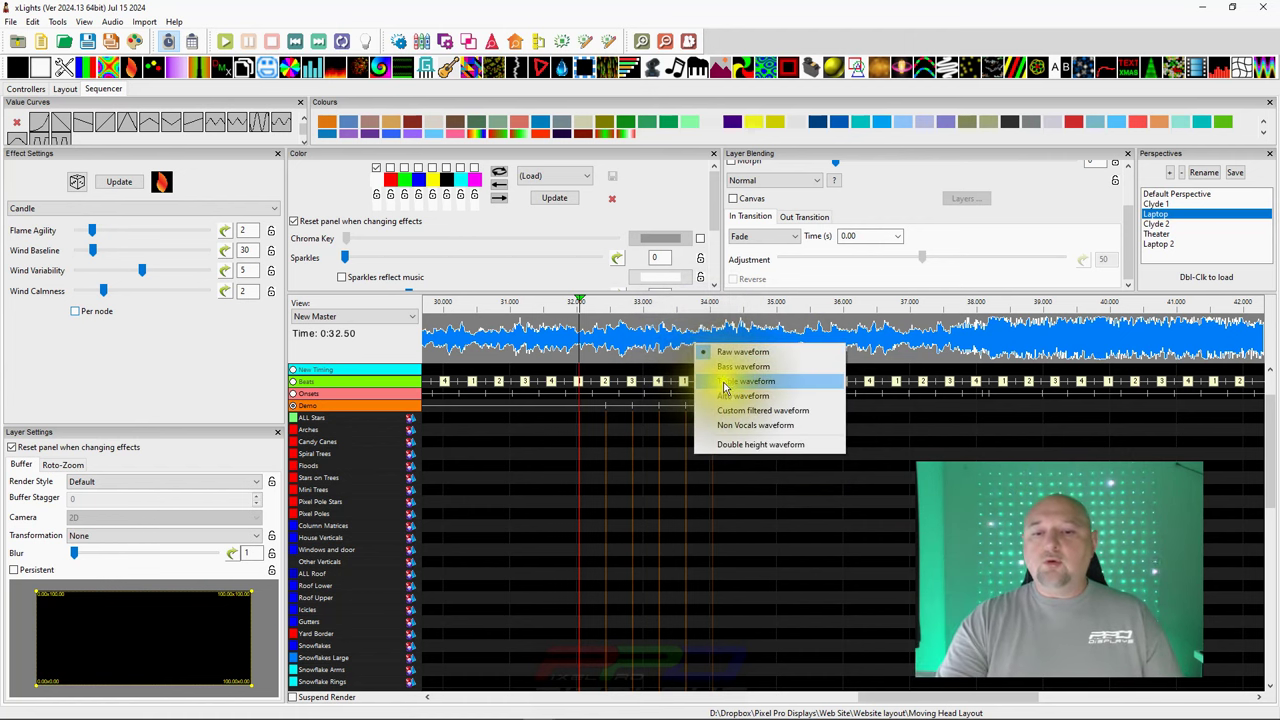
click(725, 383)
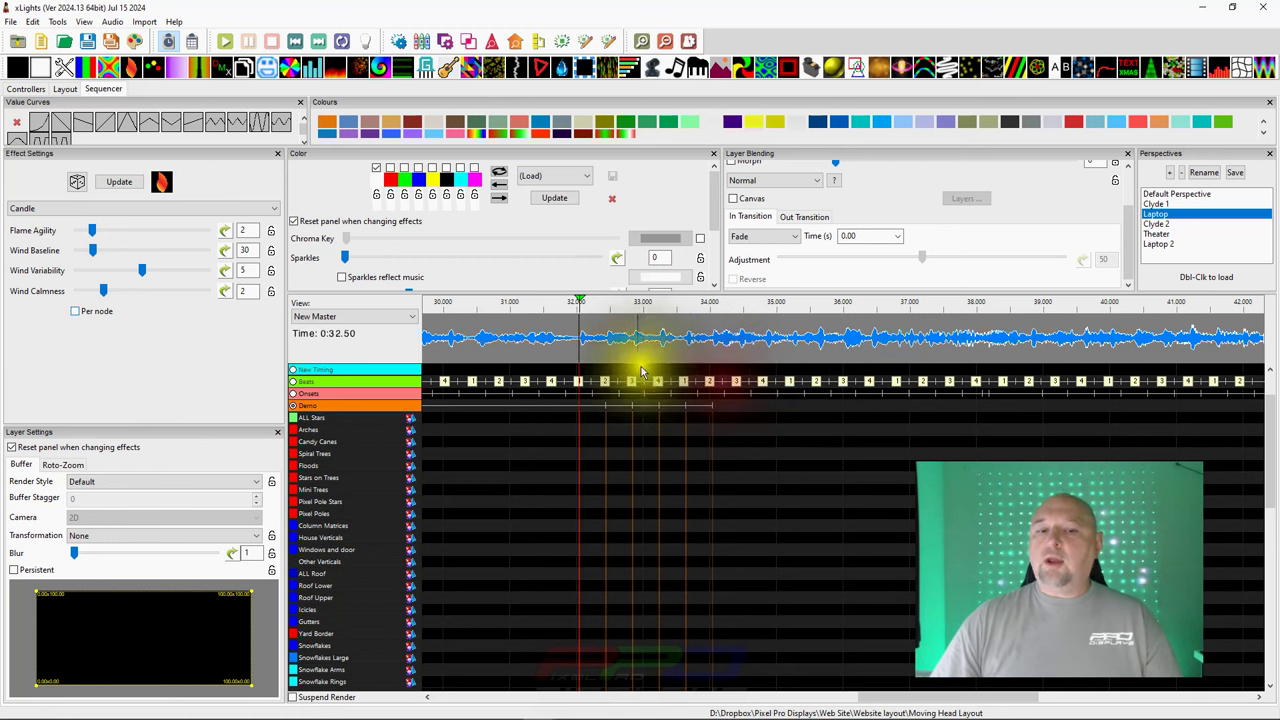
scroll(502, 363, up, 2)
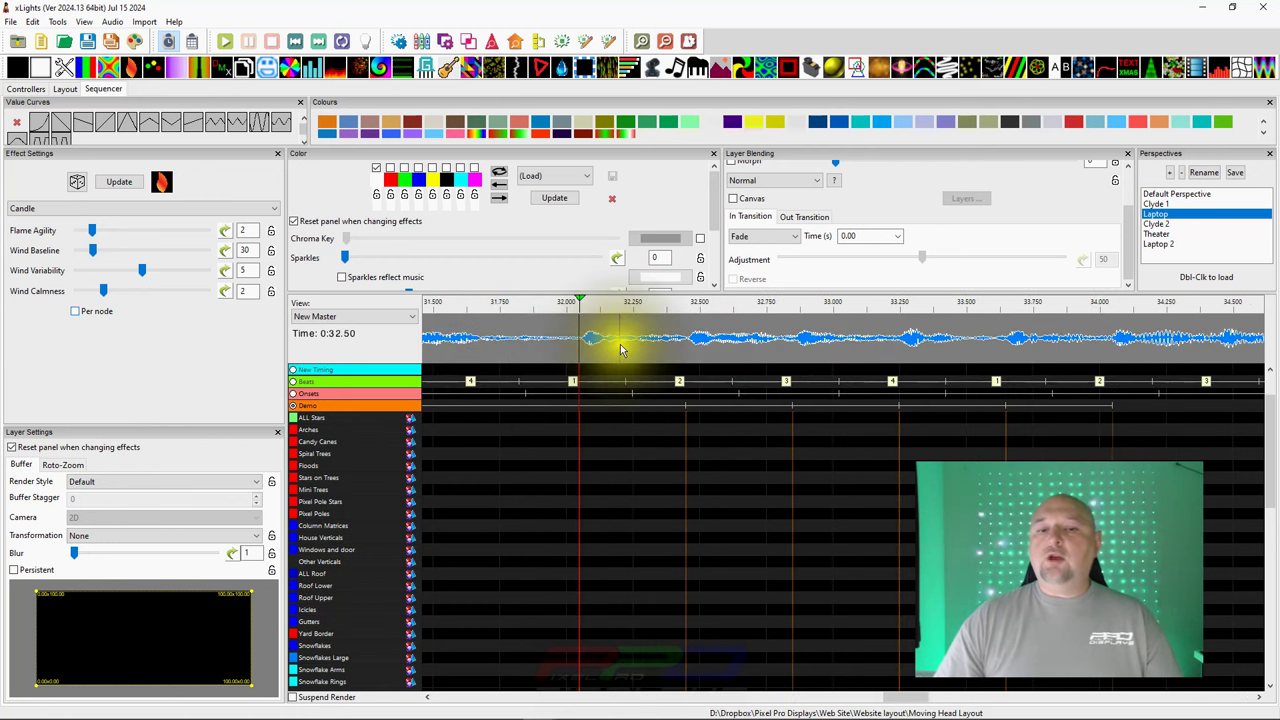
key(space)
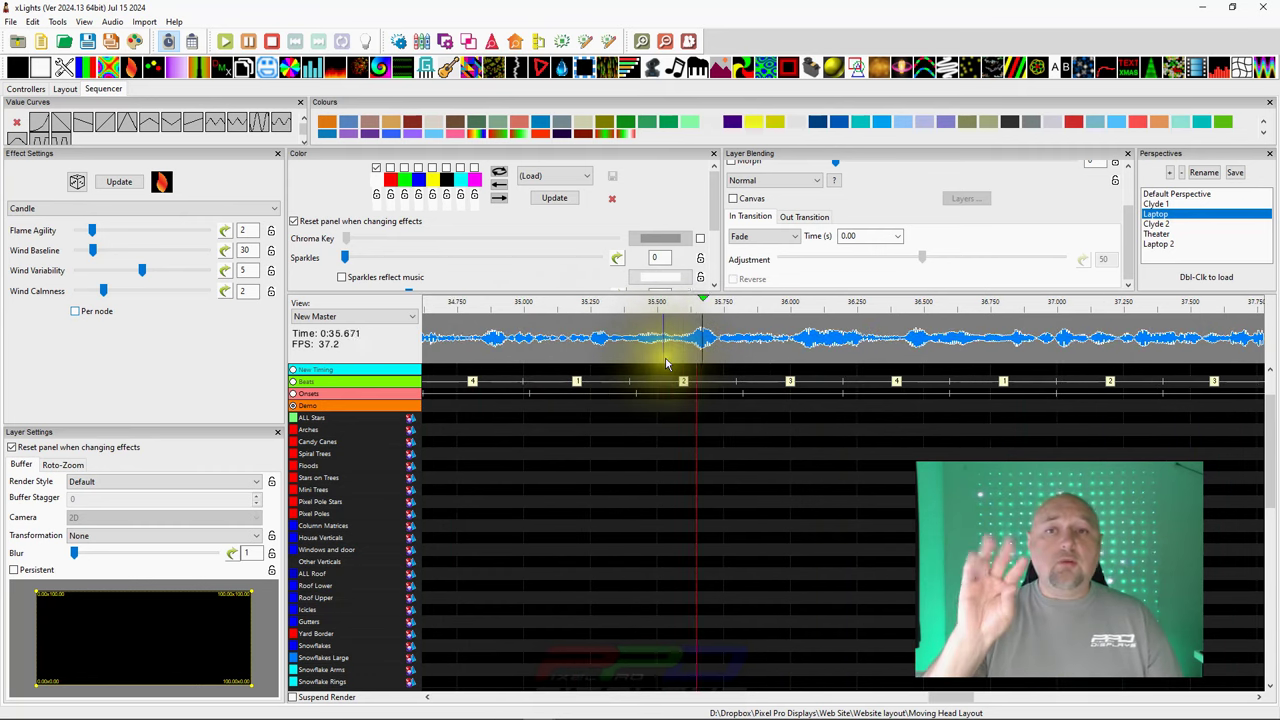
key(space)
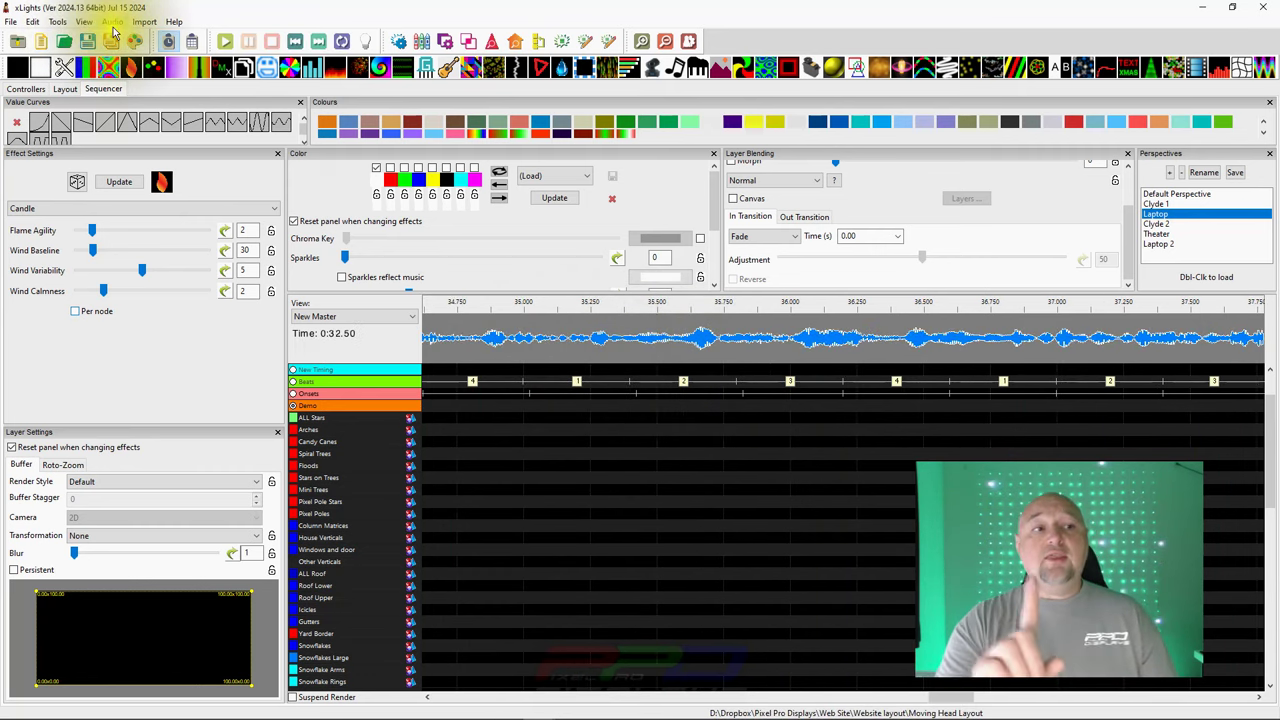
Step: Set the playback volume to Quiet, play the song from 34.875 s with the Treble waveform, and stop playback
click(112, 22)
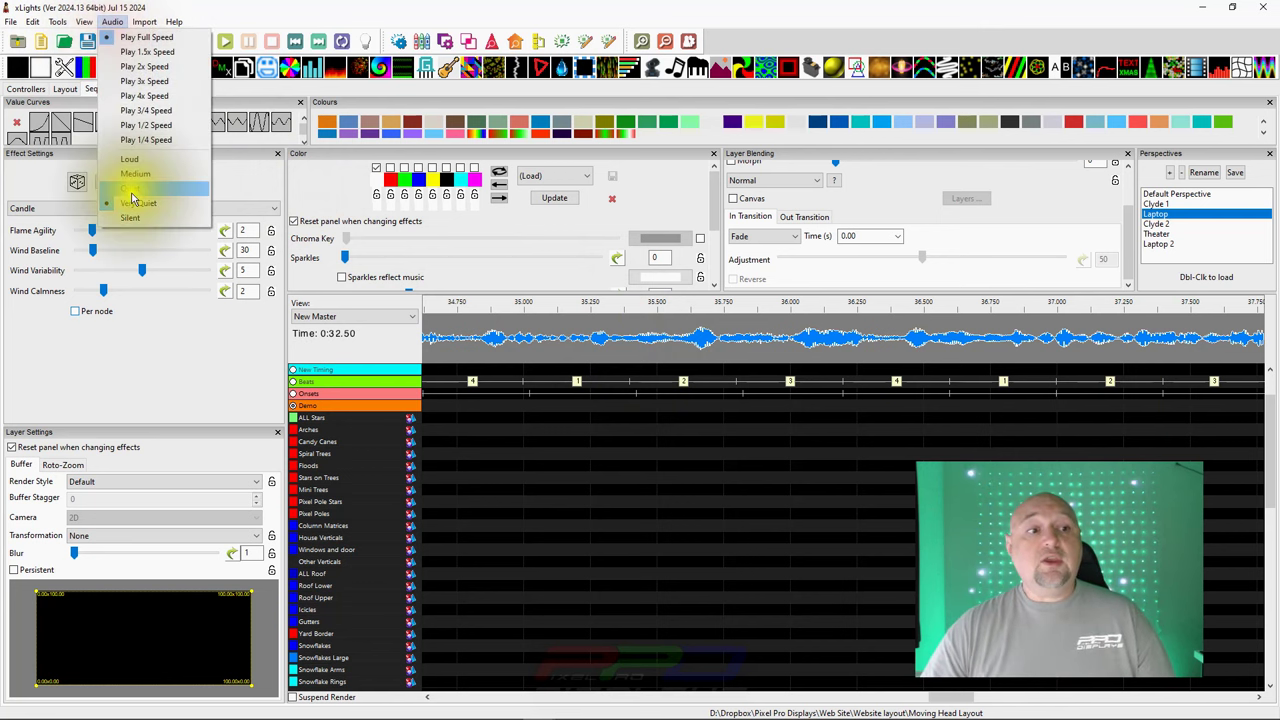
click(128, 189)
click(111, 21)
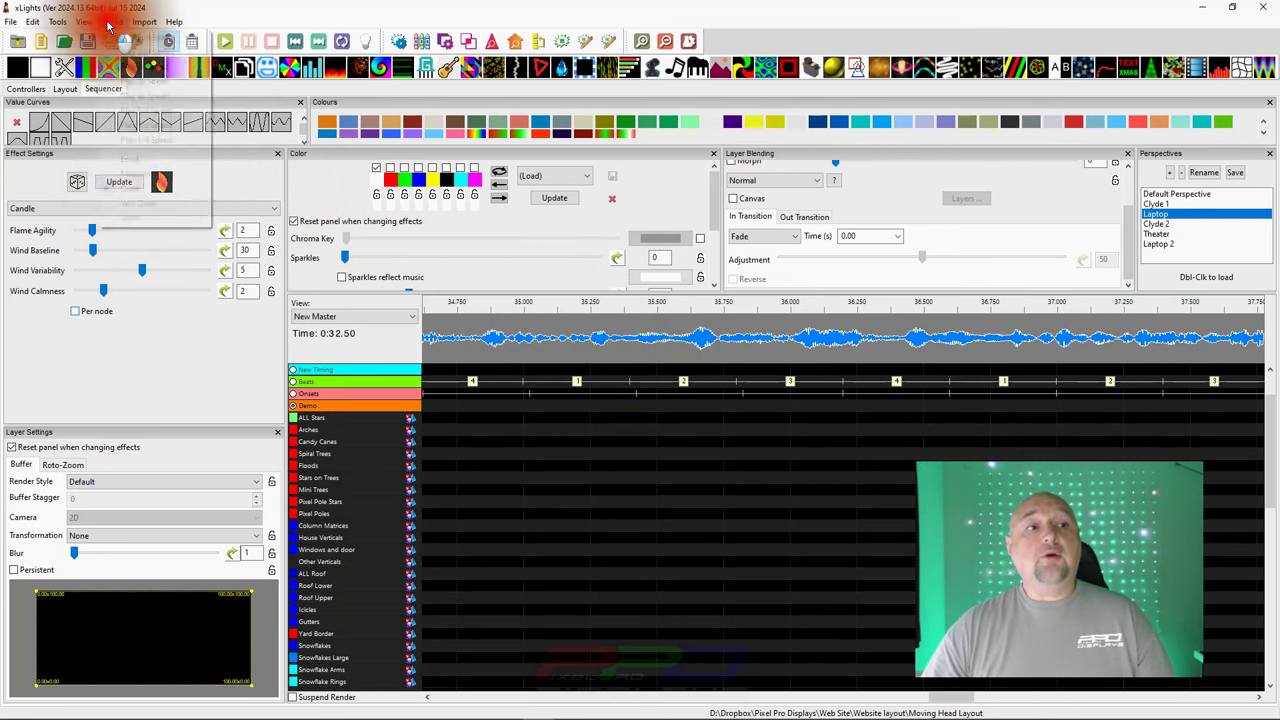
click(490, 337)
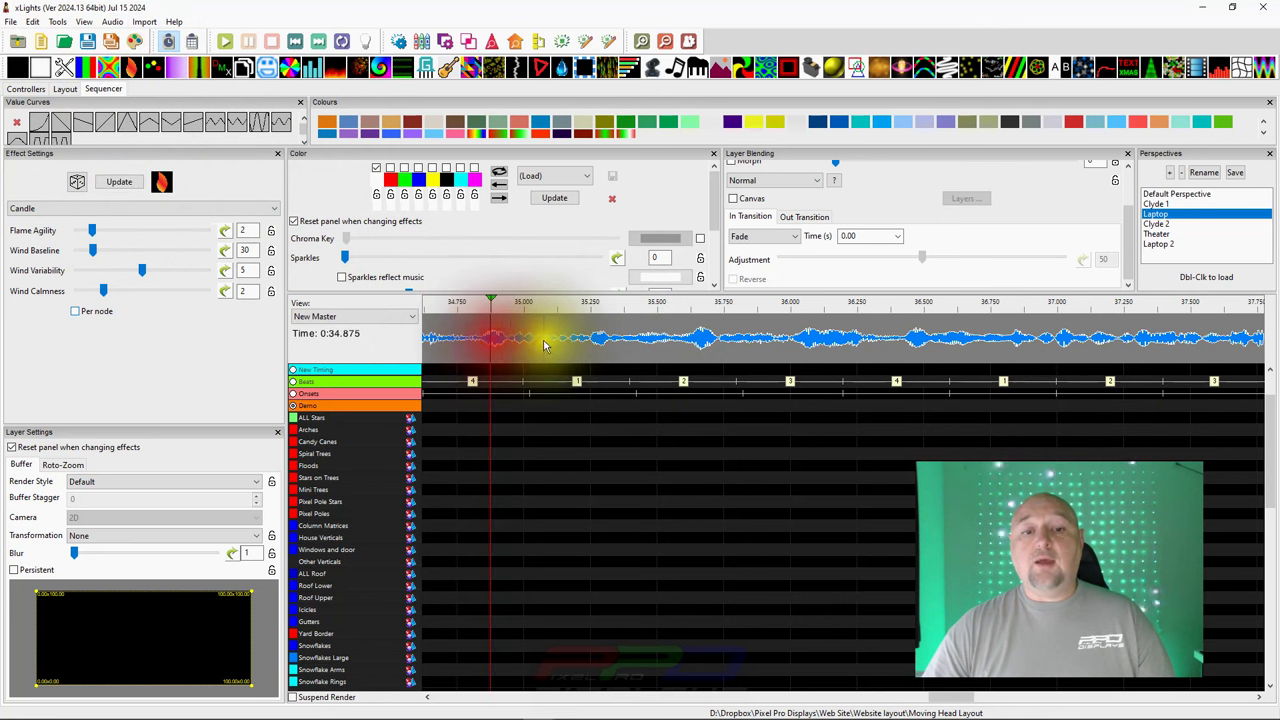
key(space)
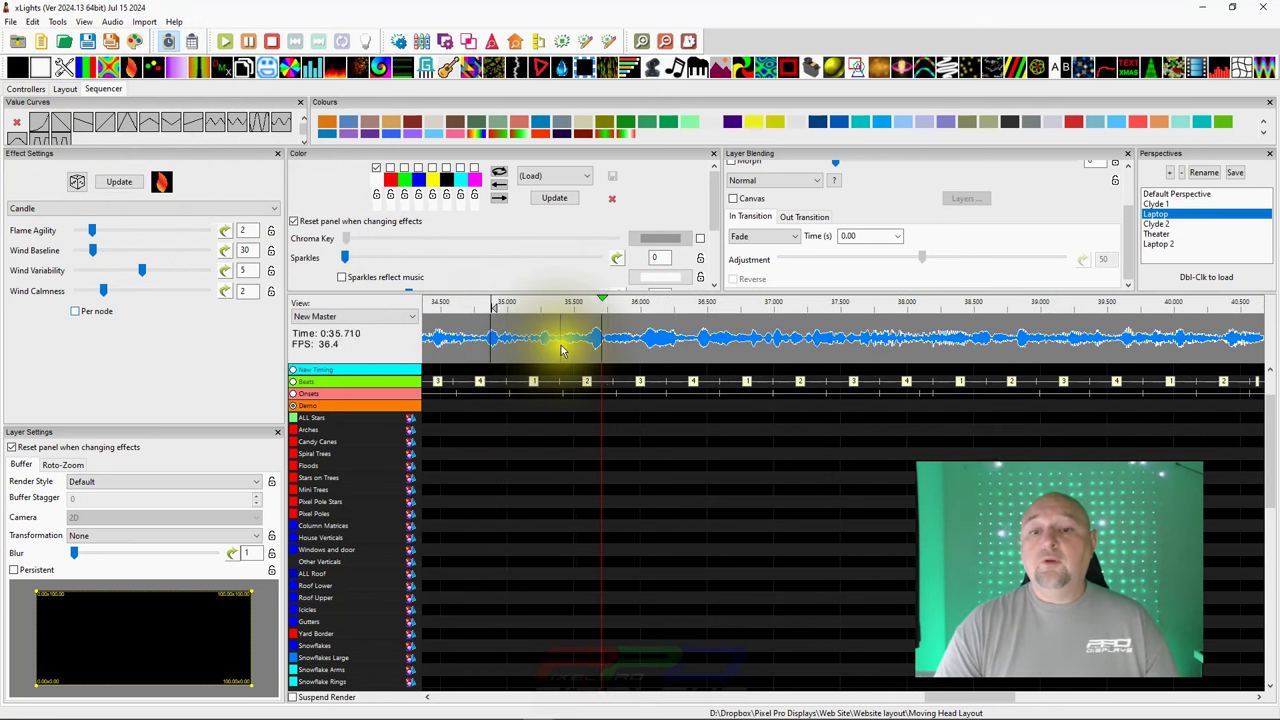
scroll(575, 372, down, 1)
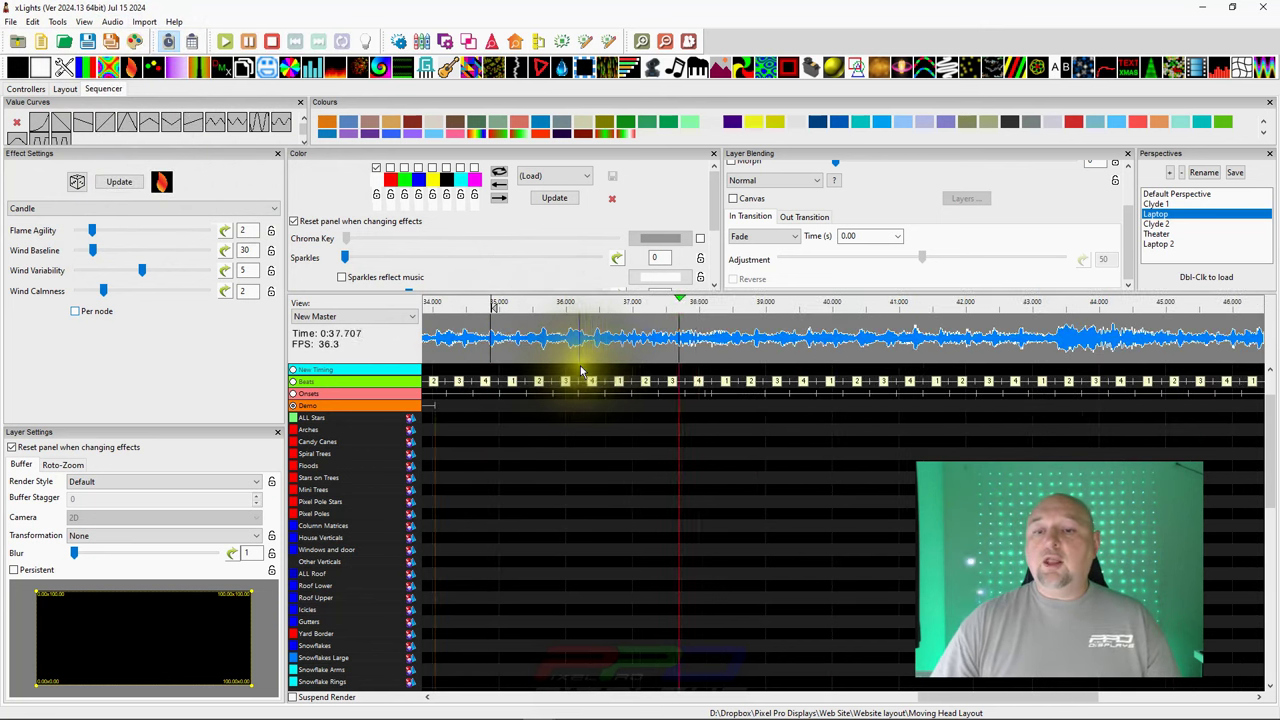
key(space)
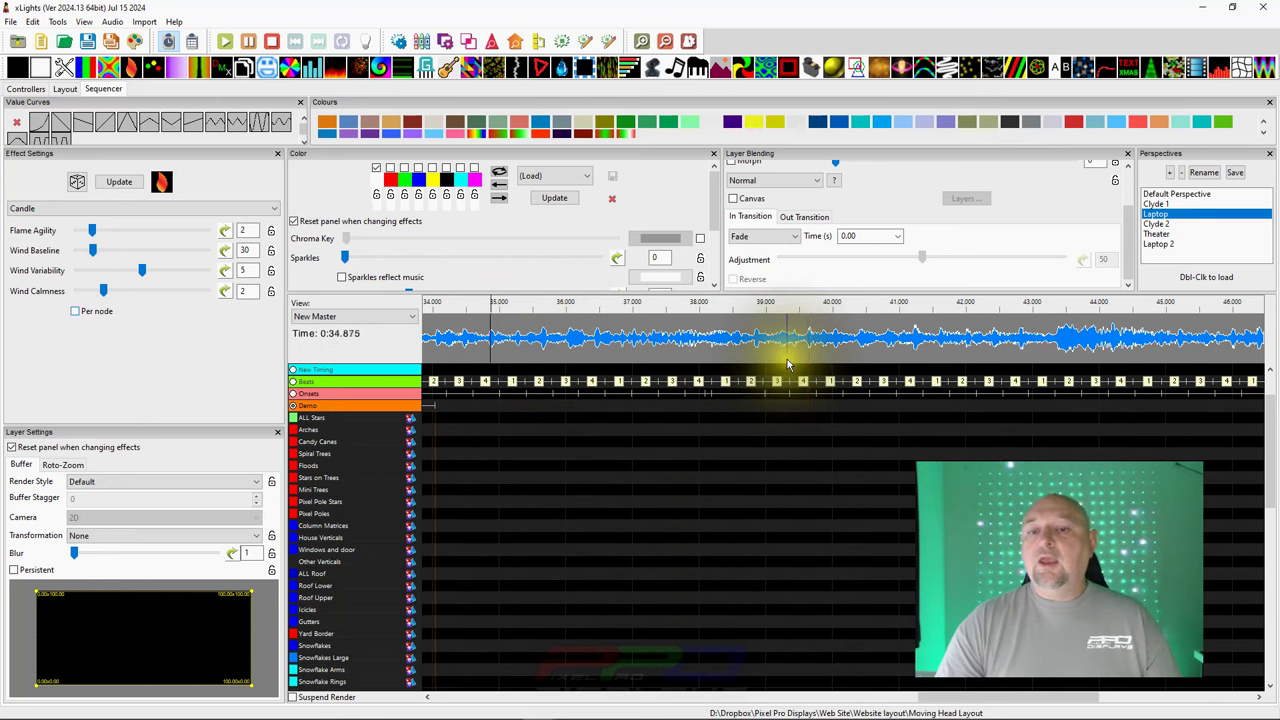
Step: Switch the audio display to the Alto waveform and examine it closely with the playhead at 36.00 s
right_click(748, 335)
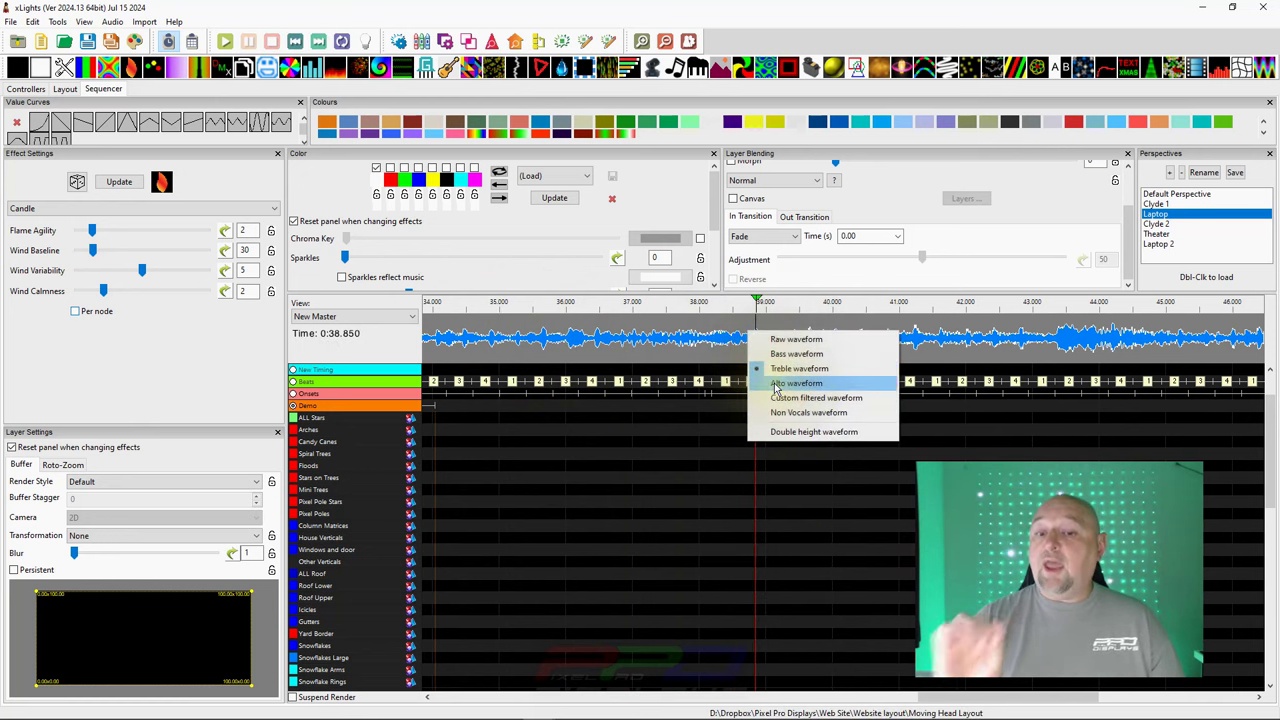
click(776, 373)
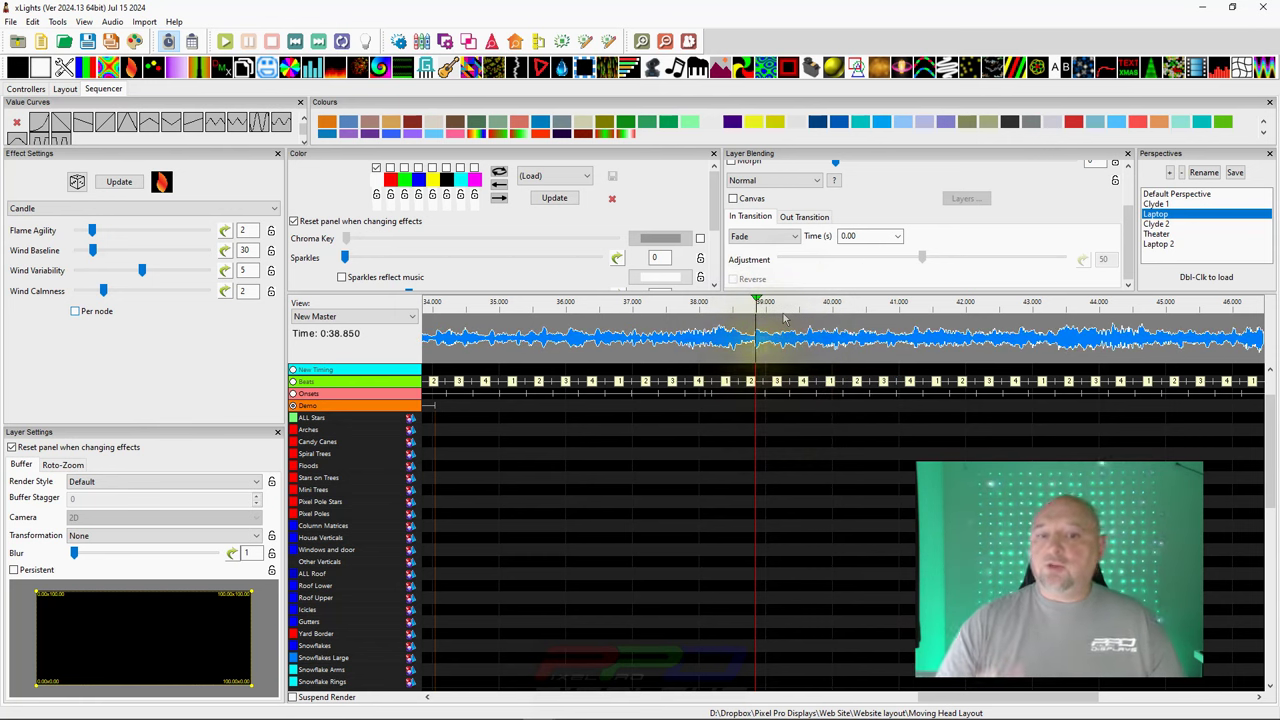
click(565, 330)
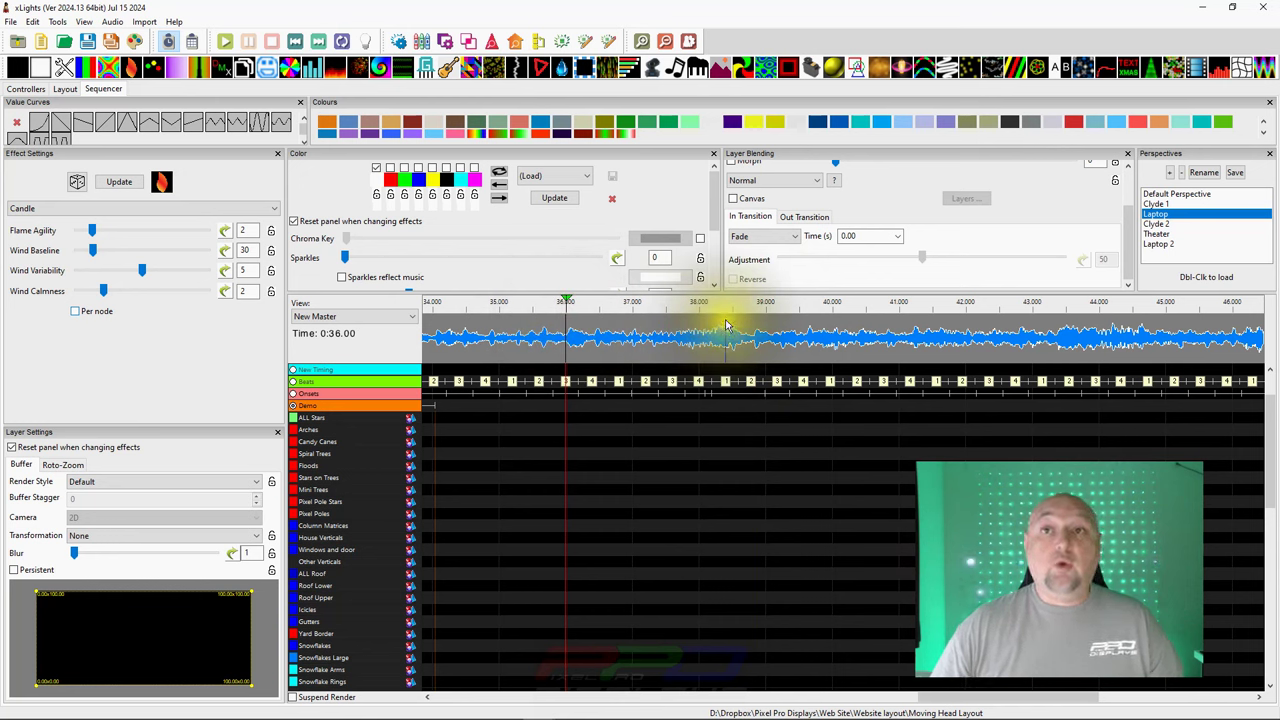
scroll(727, 326, up, 2)
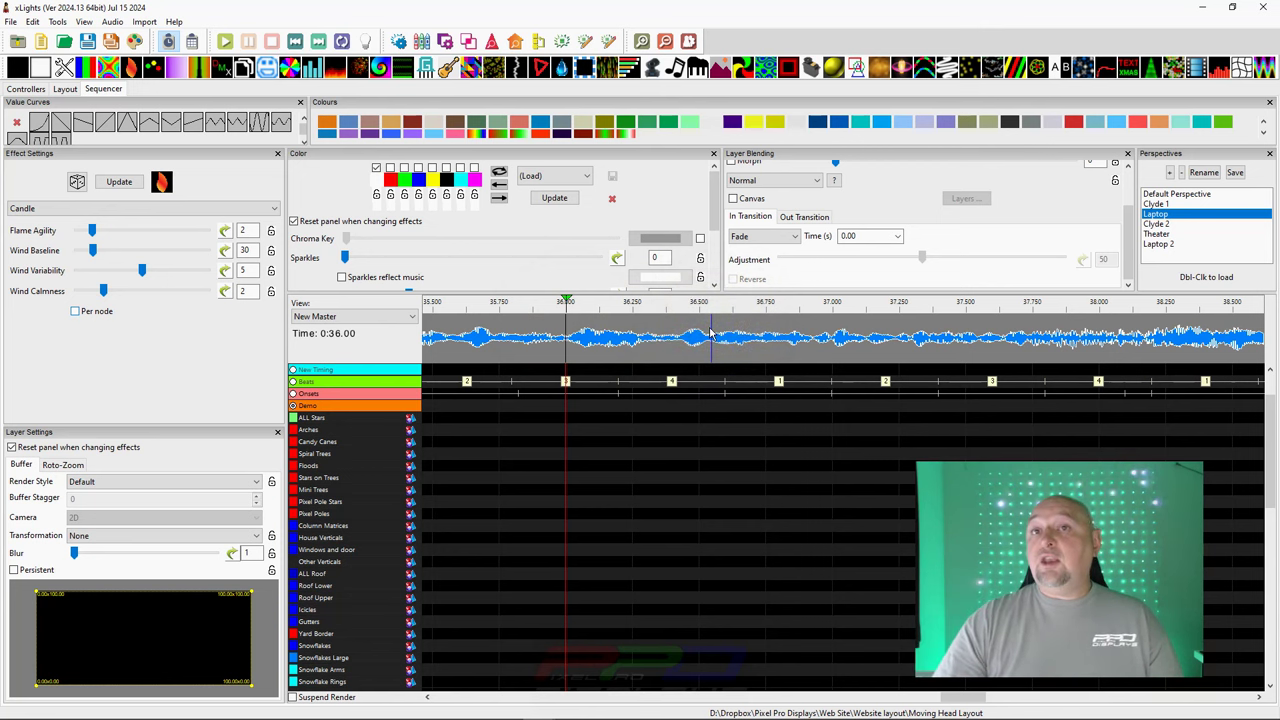
Step: Turn on the double height display for the audio waveform
right_click(580, 341)
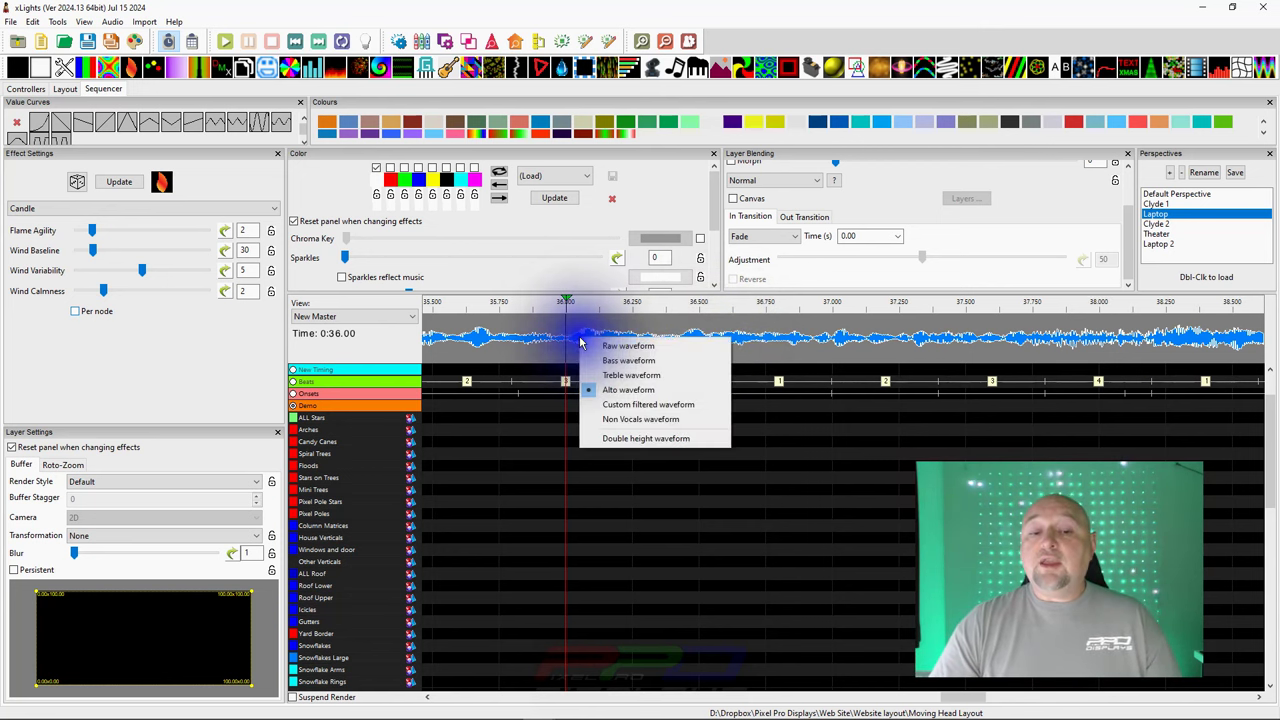
click(624, 442)
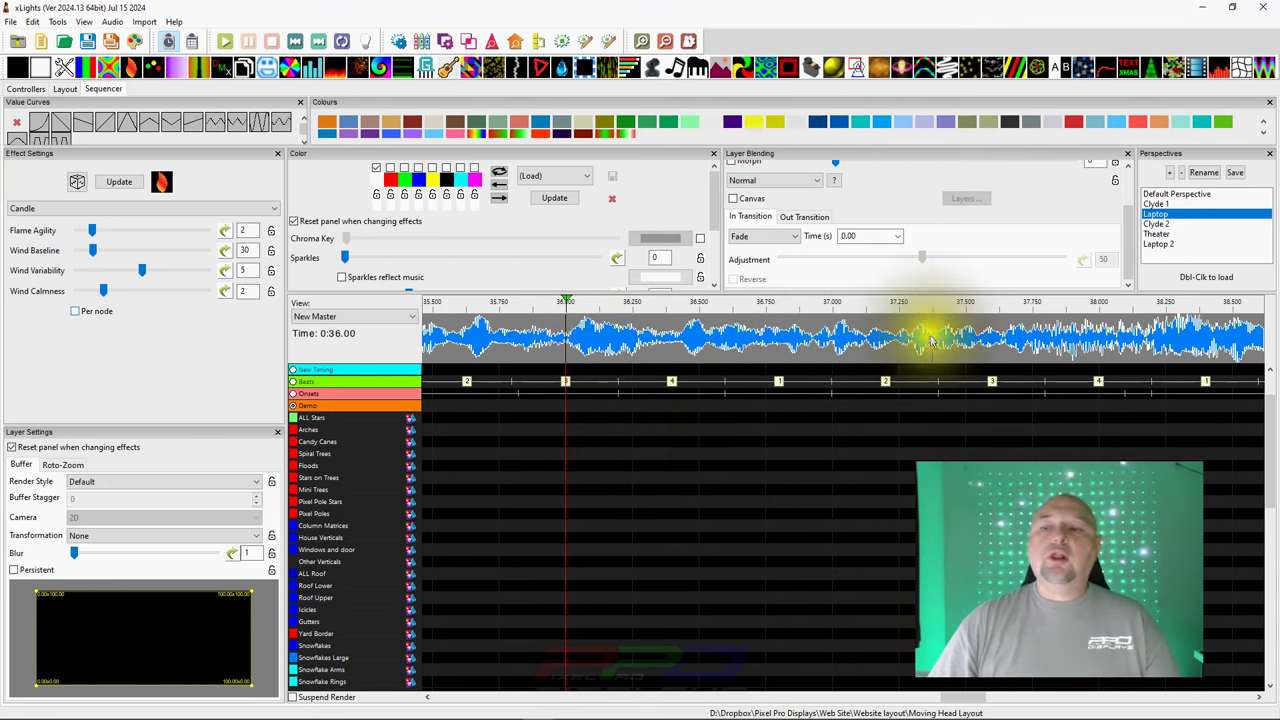
click(886, 335)
Step: Apply a custom filtered waveform with a MIDI note range from low note 38 (D2, 73Hz) to high note 57 (A3, 220Hz)
right_click(641, 347)
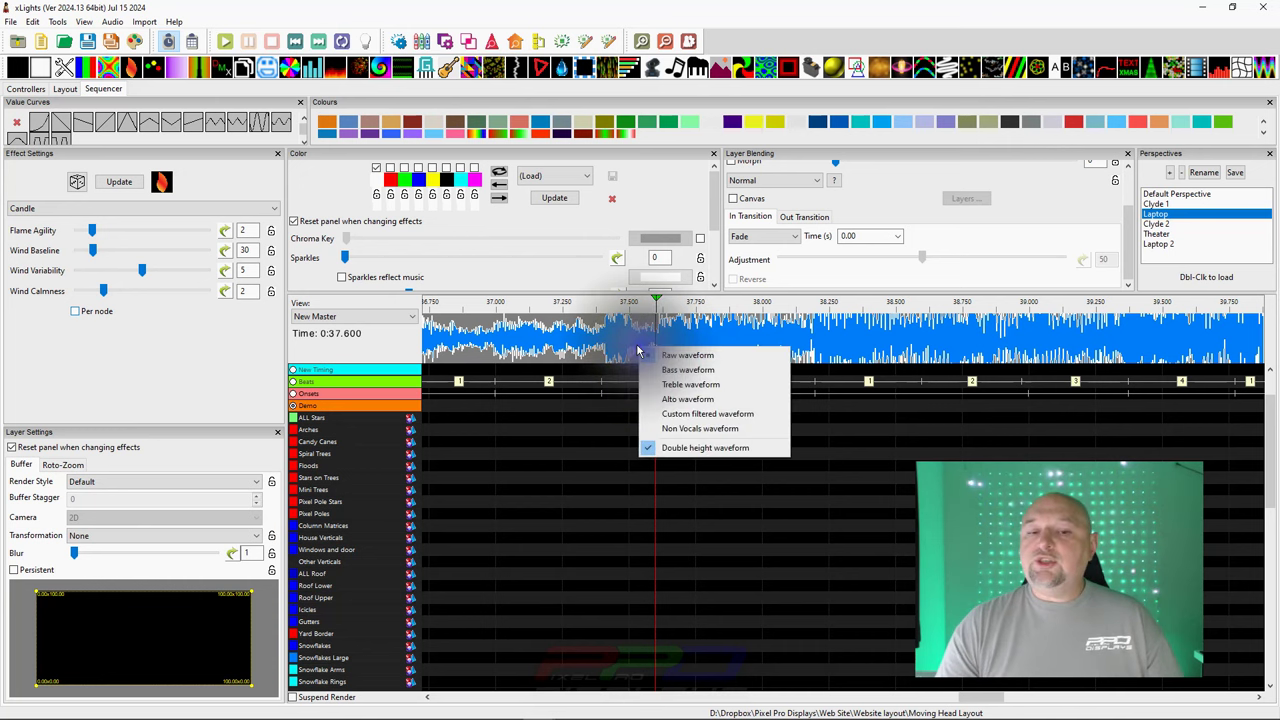
click(663, 416)
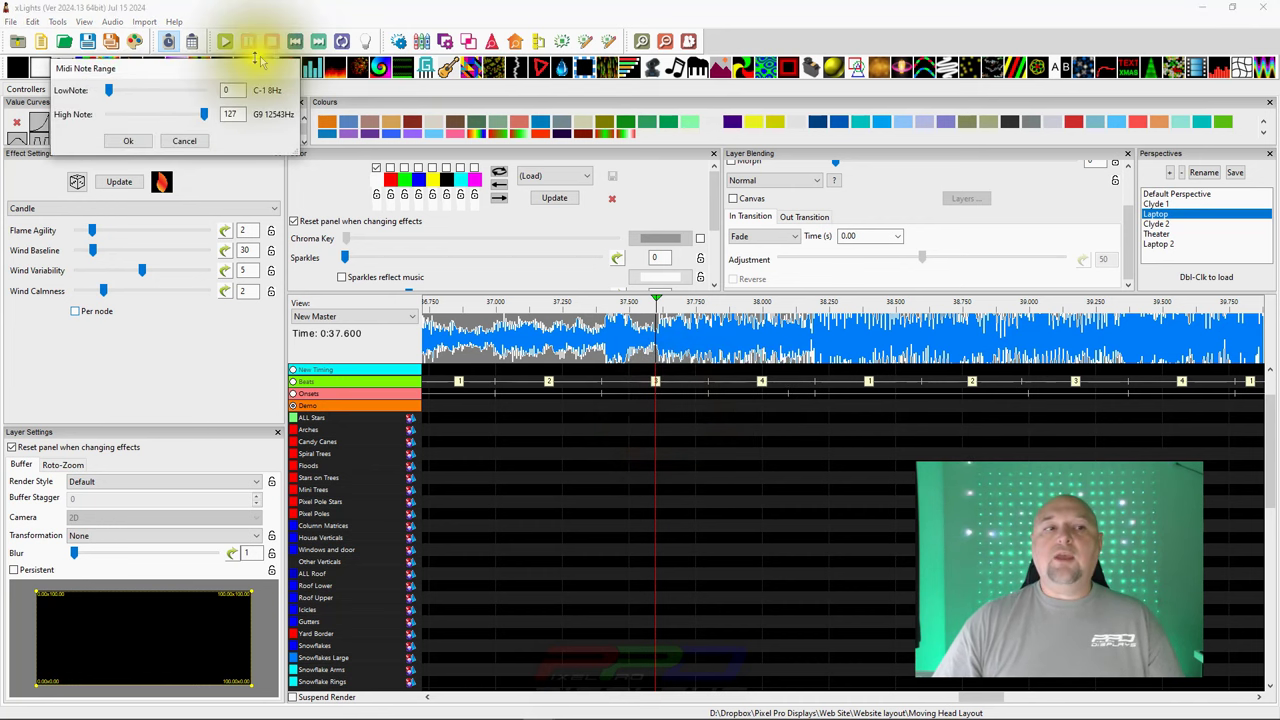
drag(256, 60, 733, 71)
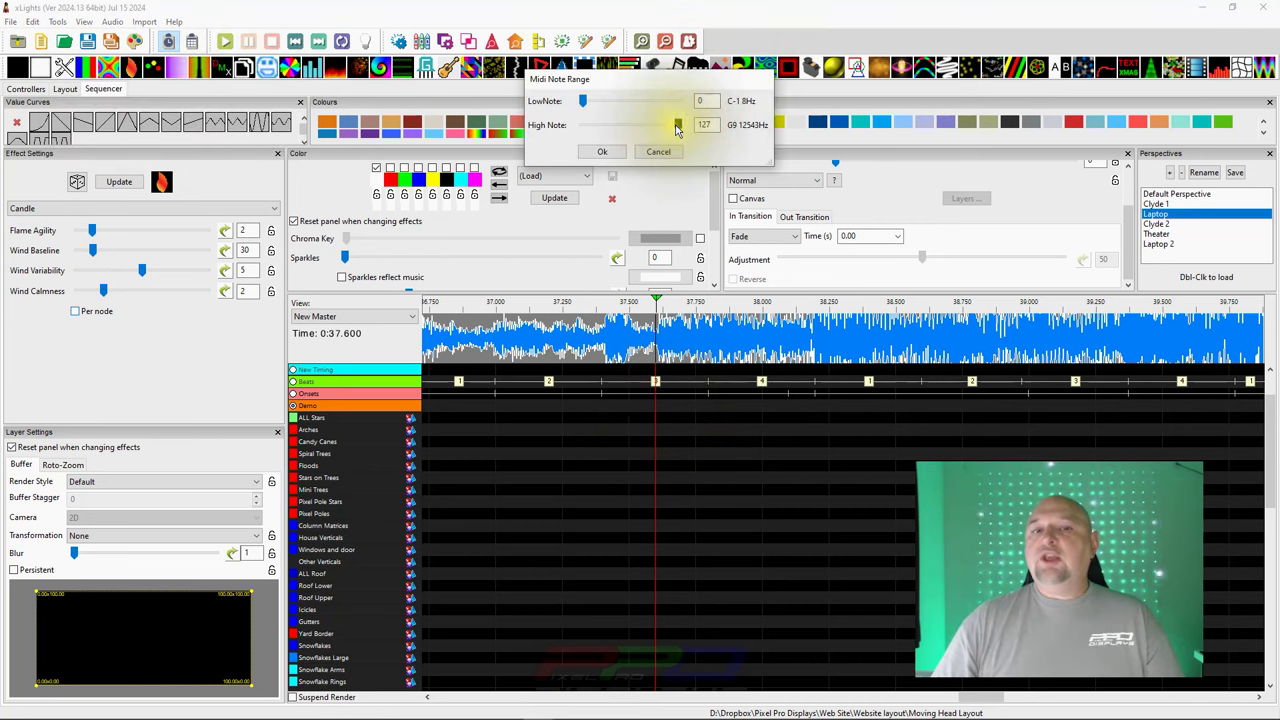
drag(676, 128, 619, 128)
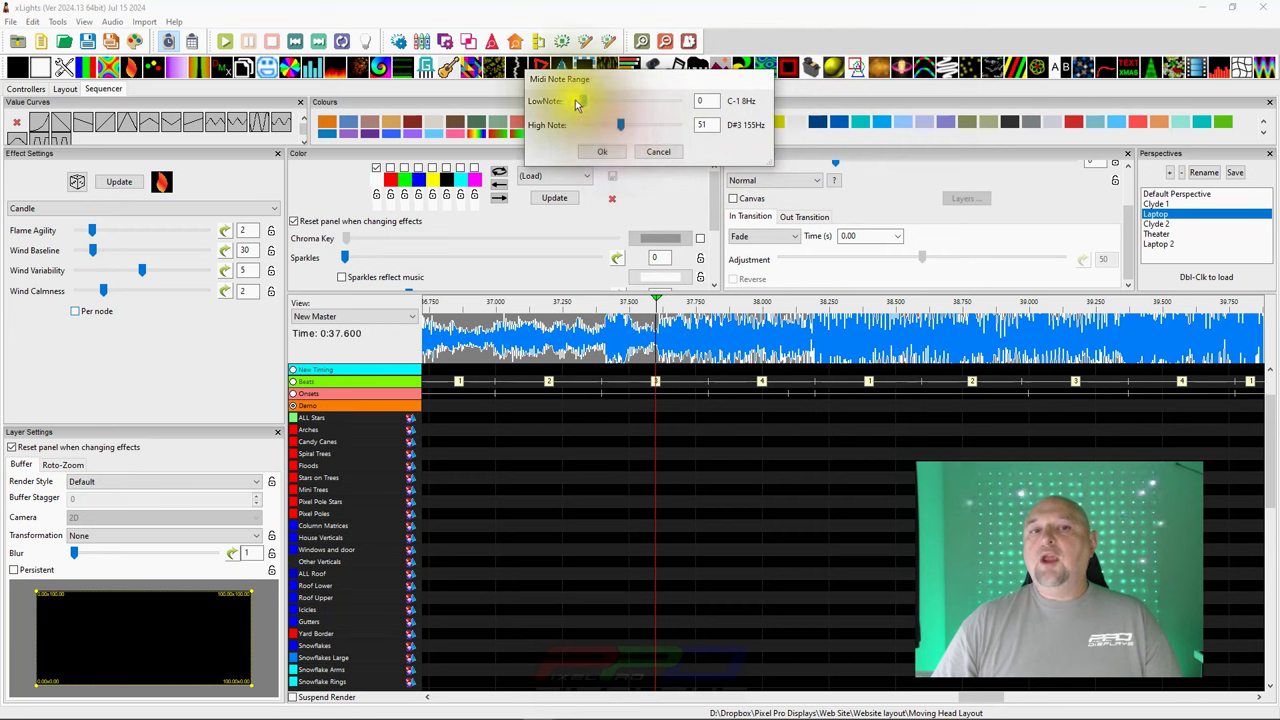
drag(589, 103, 625, 129)
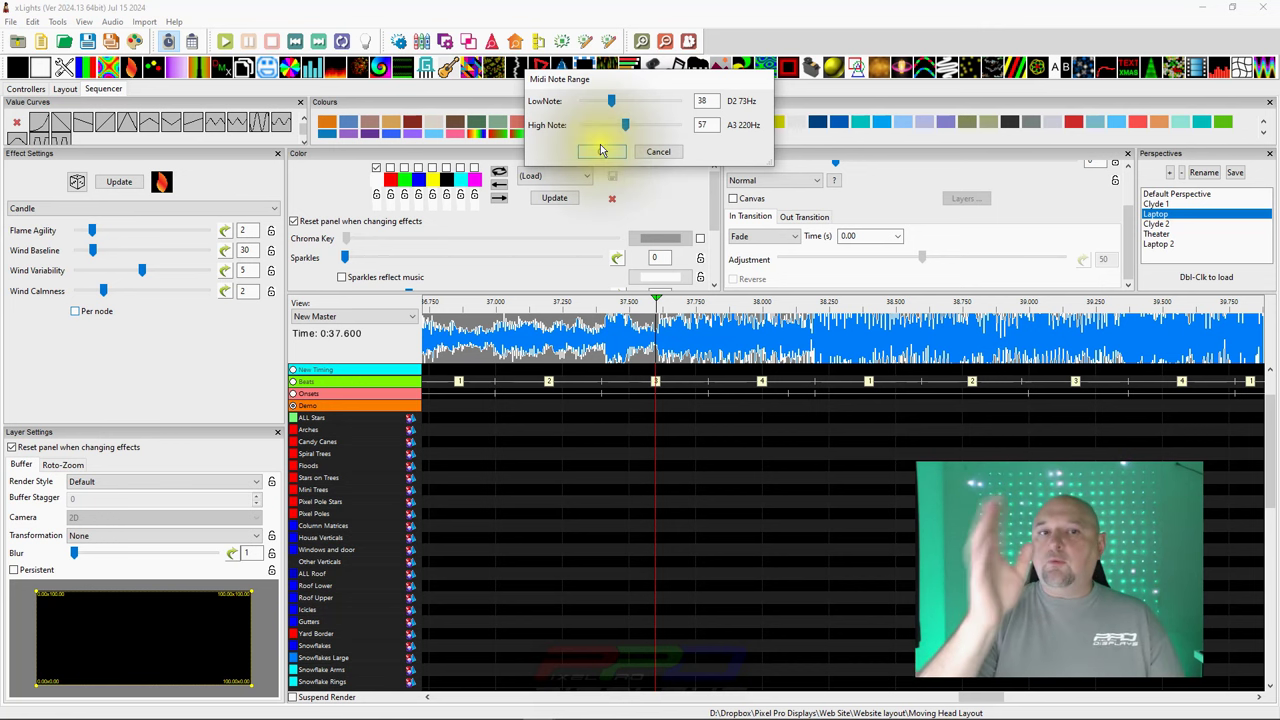
click(601, 151)
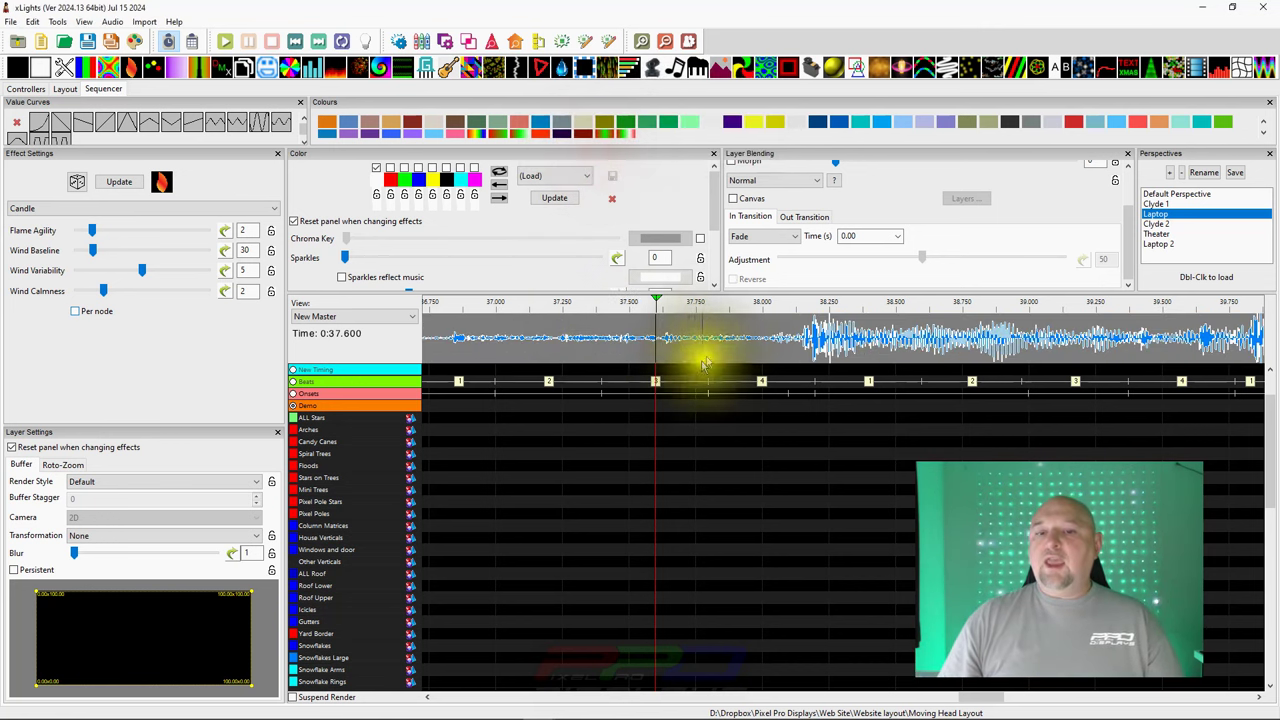
Step: Play the custom filtered audio from 38.150 s, where the waveform peaks begin, and stop playback
click(722, 333)
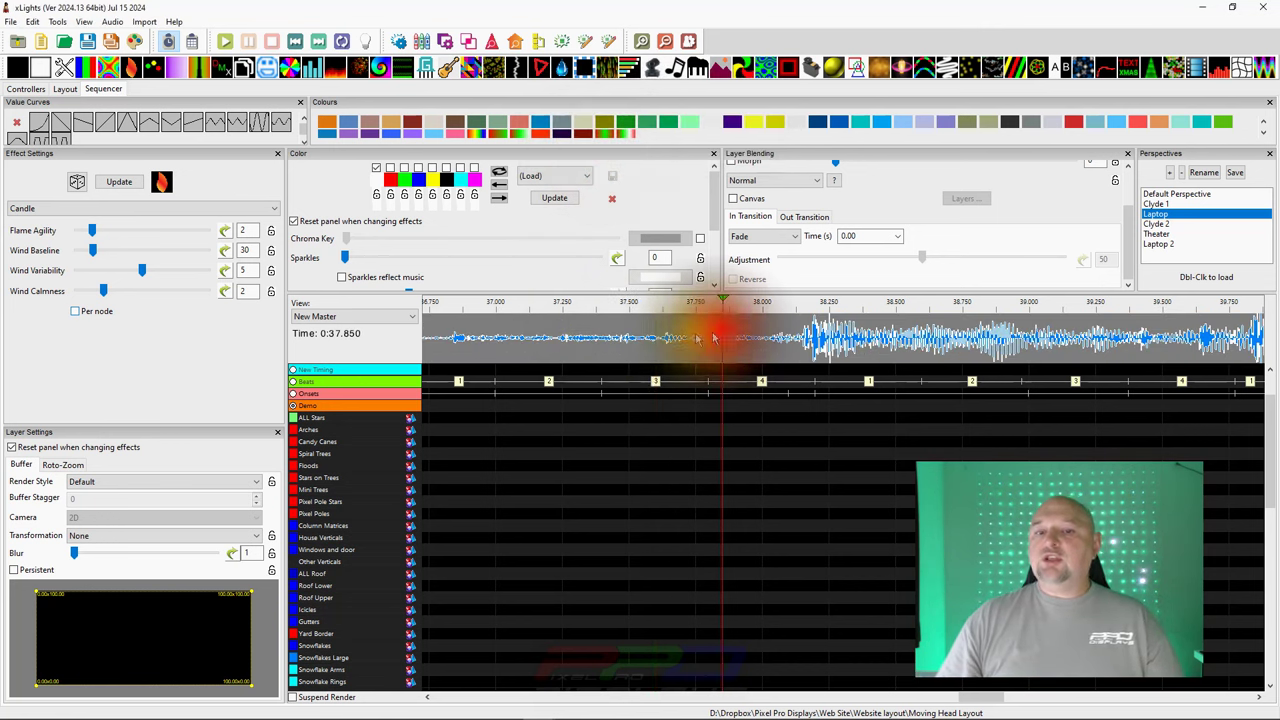
click(803, 336)
key(space)
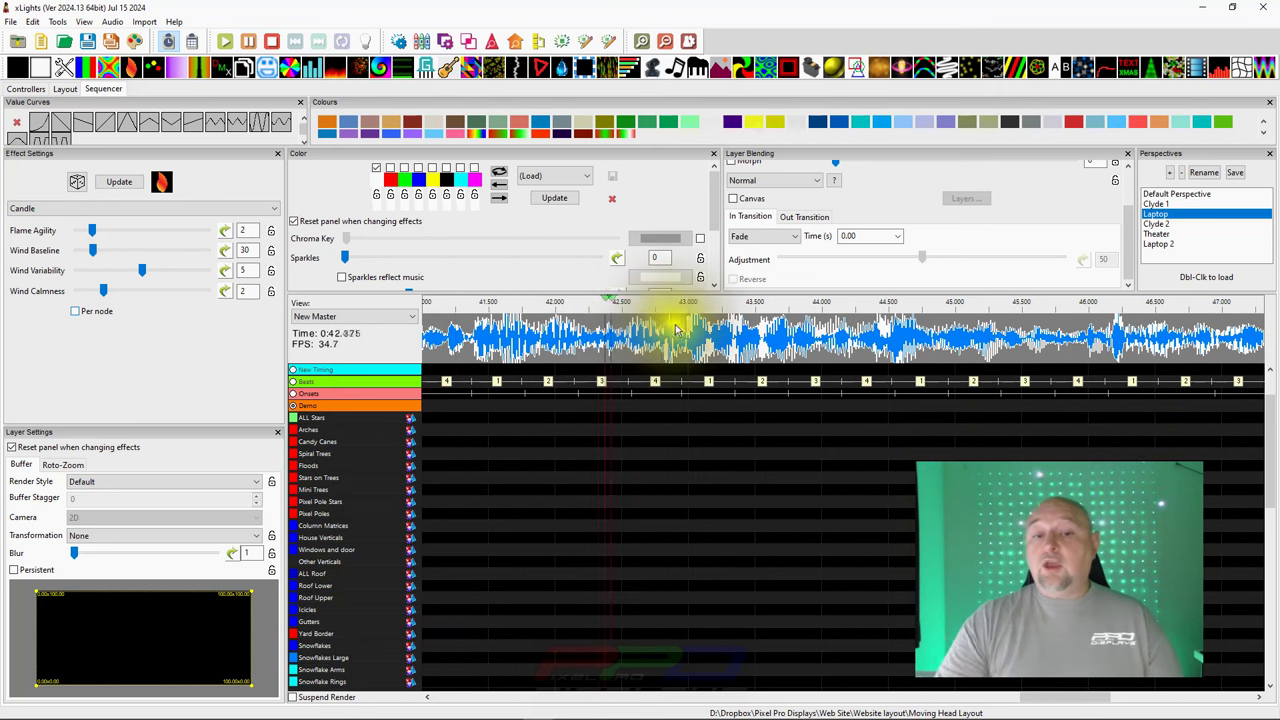
key(space)
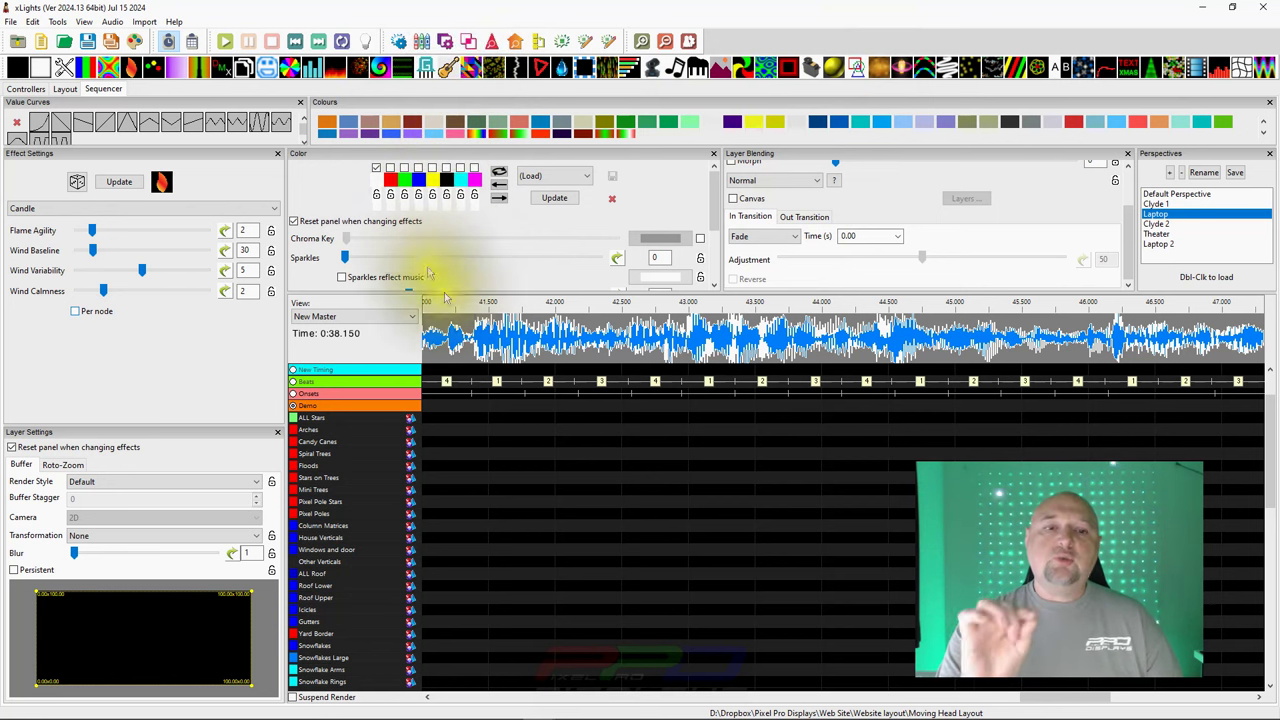
Step: Place the playhead at 41.400 s, restore the Raw waveform, and turn off its double height display
click(476, 354)
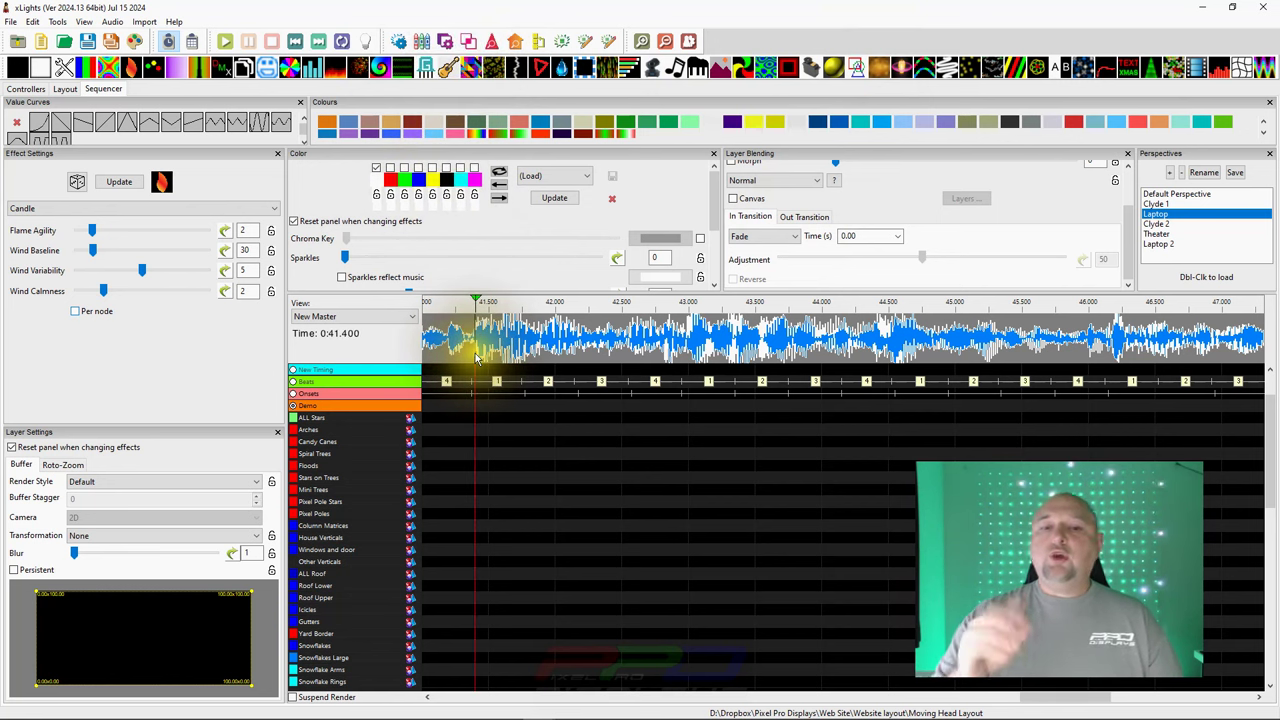
right_click(480, 345)
click(503, 366)
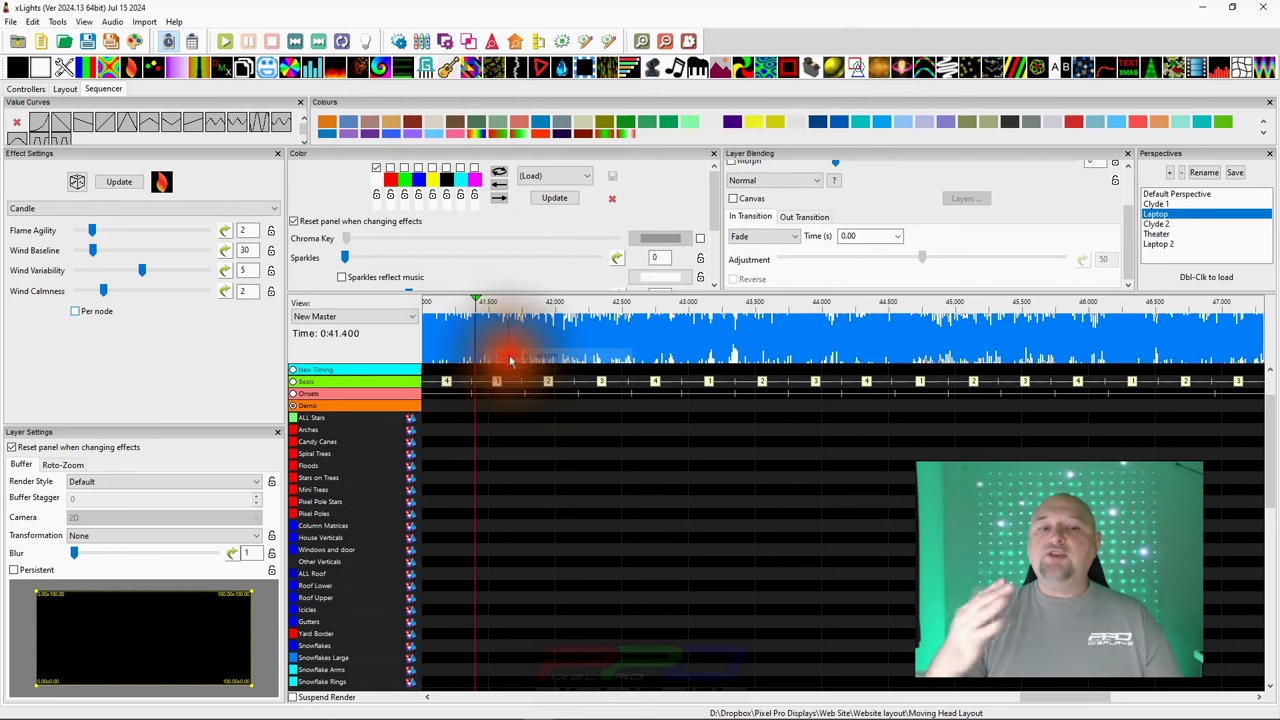
right_click(545, 322)
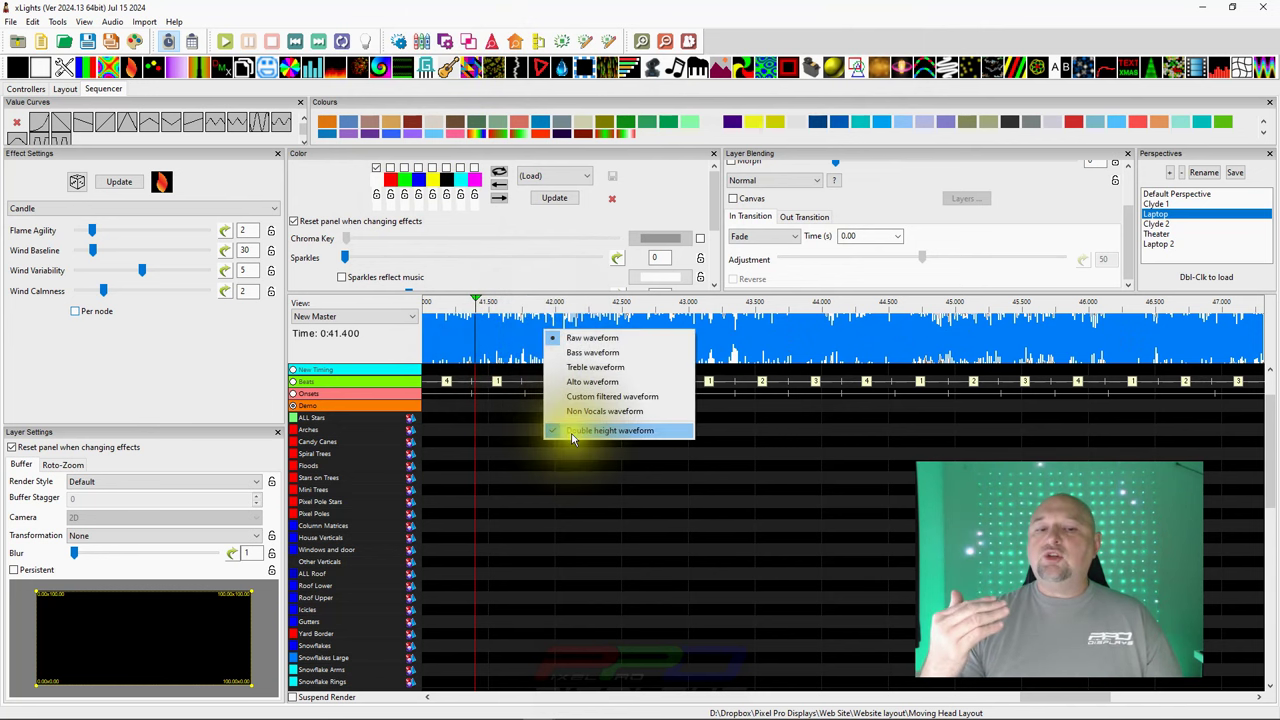
click(565, 431)
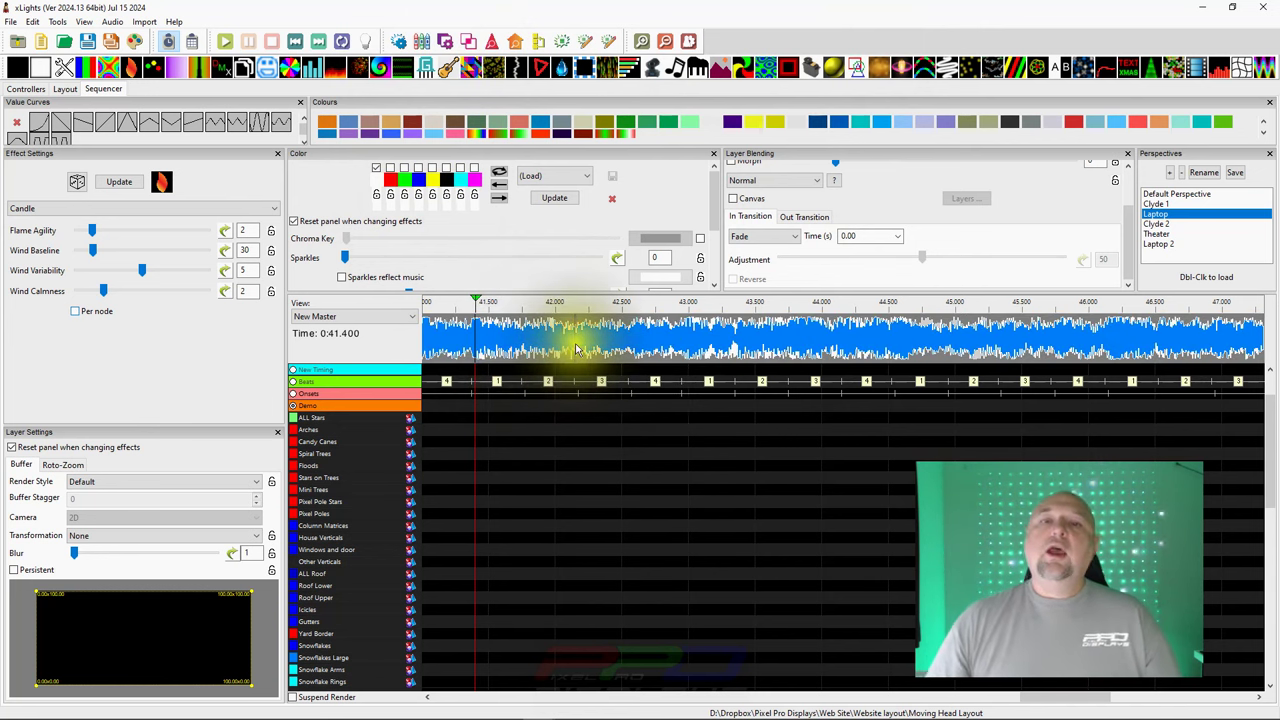
scroll(576, 349, down, 2)
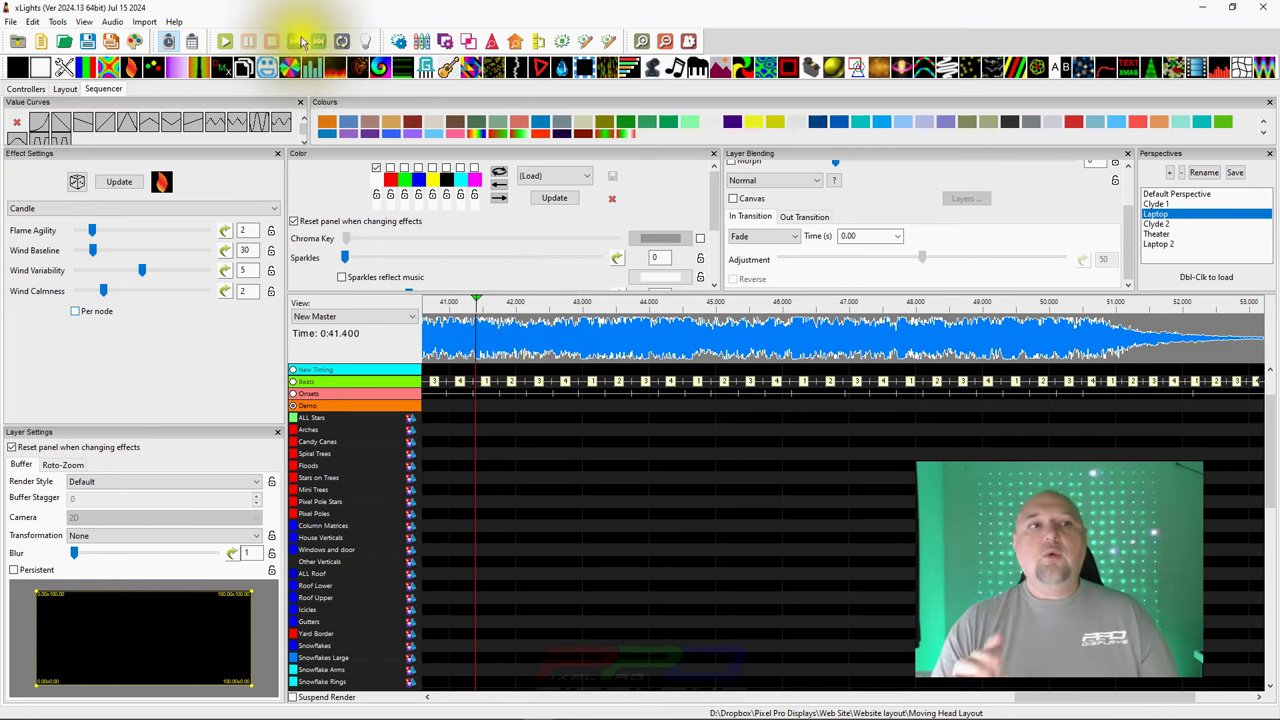
Step: Check the sequence timing in the sequence settings and close them
click(692, 42)
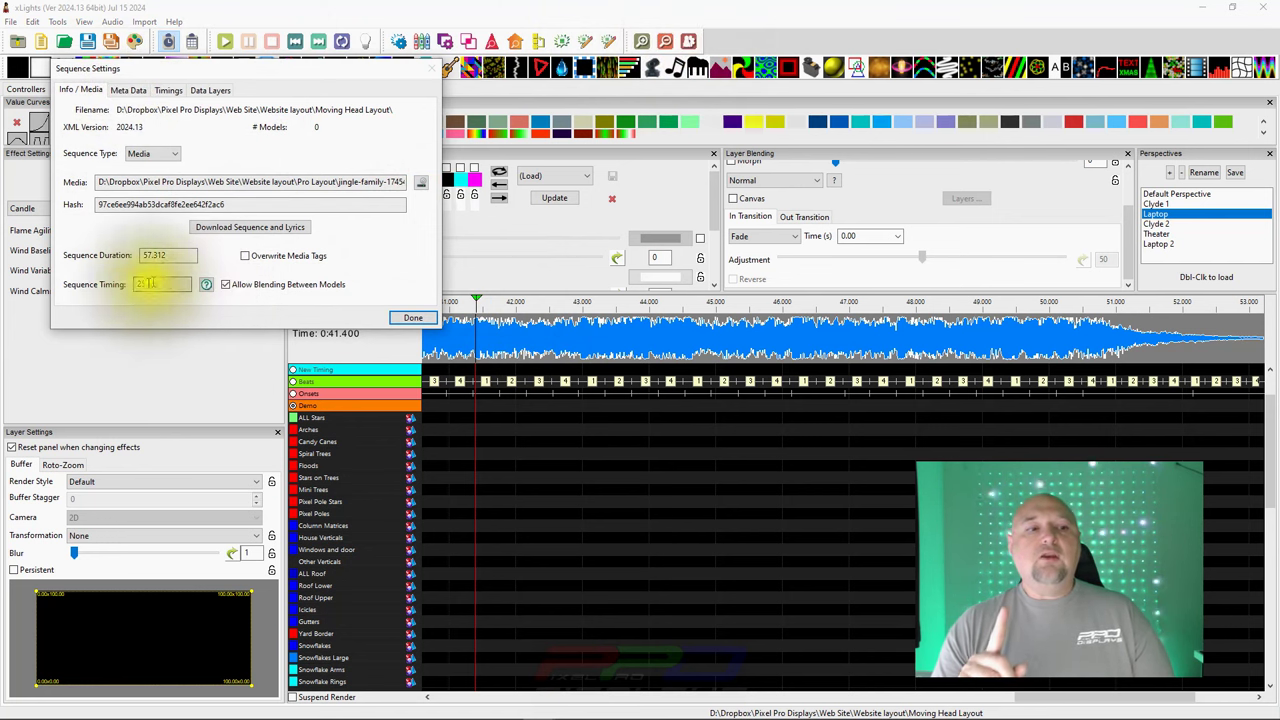
click(206, 286)
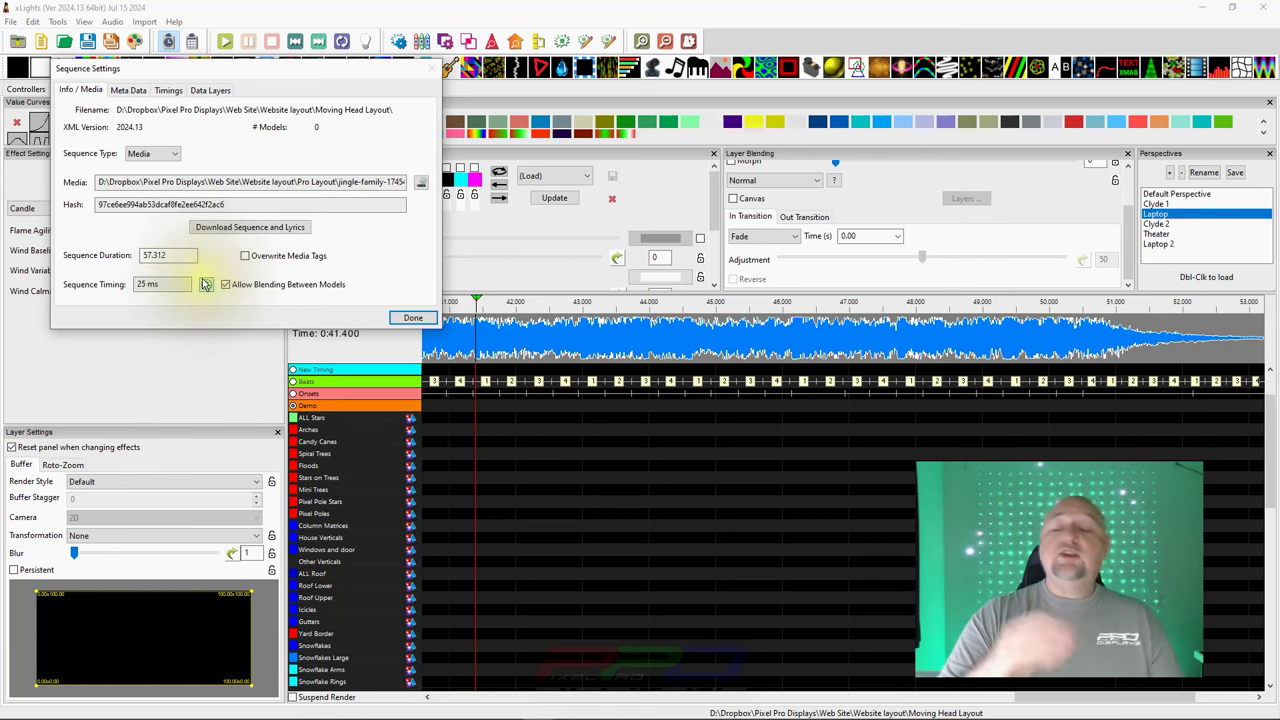
click(413, 318)
Step: Select a single 0.025 s frame on the waveform at 41.900 s, and return the playhead to 41.850 s
click(505, 325)
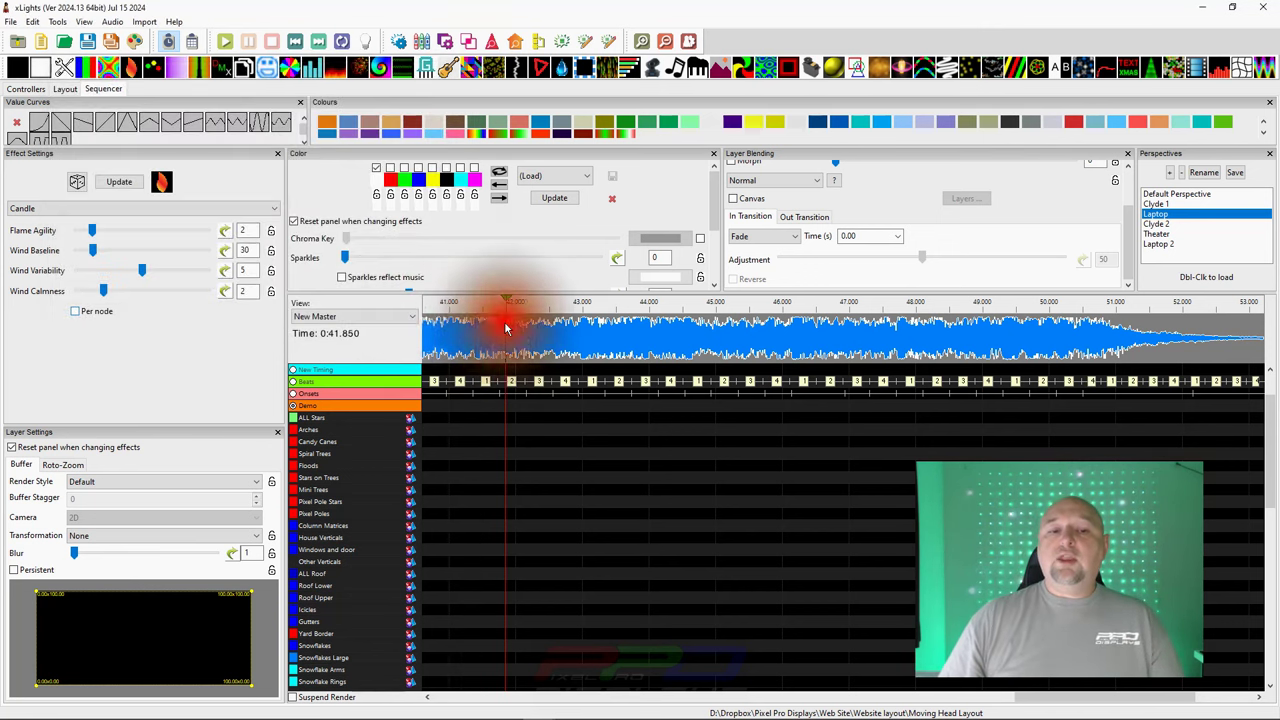
scroll(500, 330, up, 5)
mouse_move(540, 324)
mouse_down()
mouse_move(572, 346)
mouse_move(557, 330)
mouse_up()
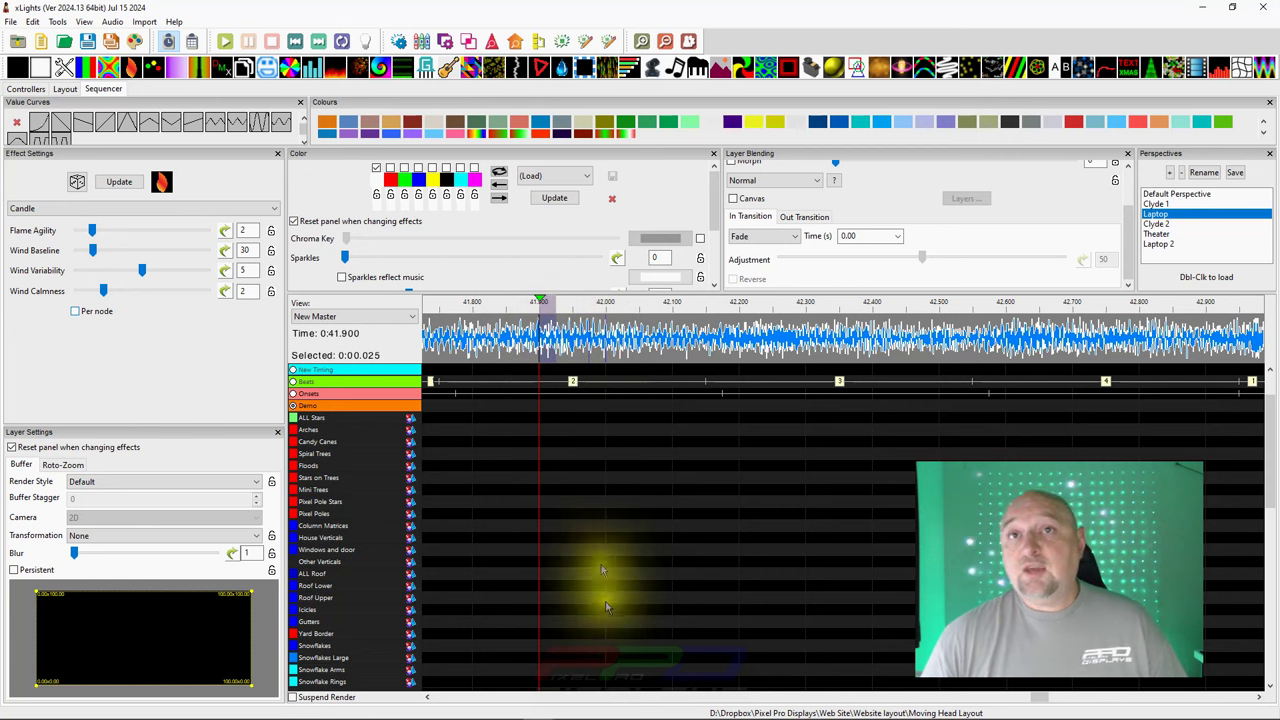
click(508, 337)
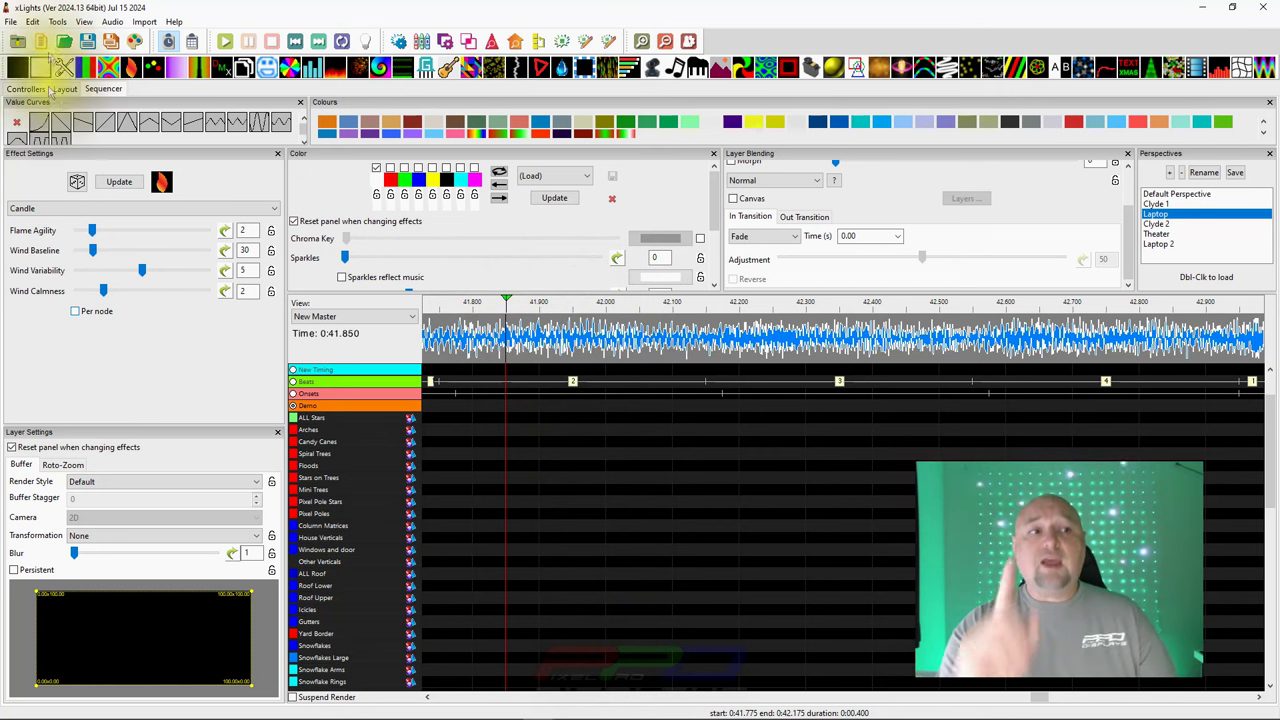
Step: Set the audio playback speed to 3/4 and check the speed setting
click(110, 22)
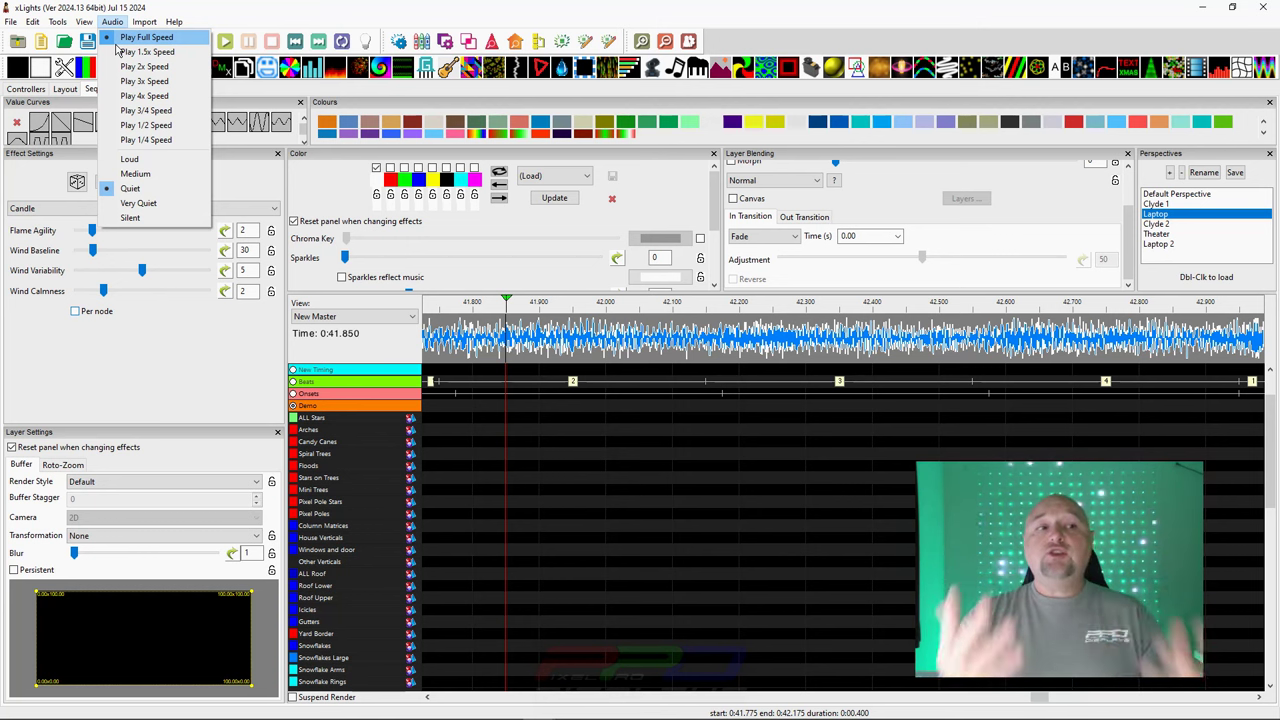
click(147, 110)
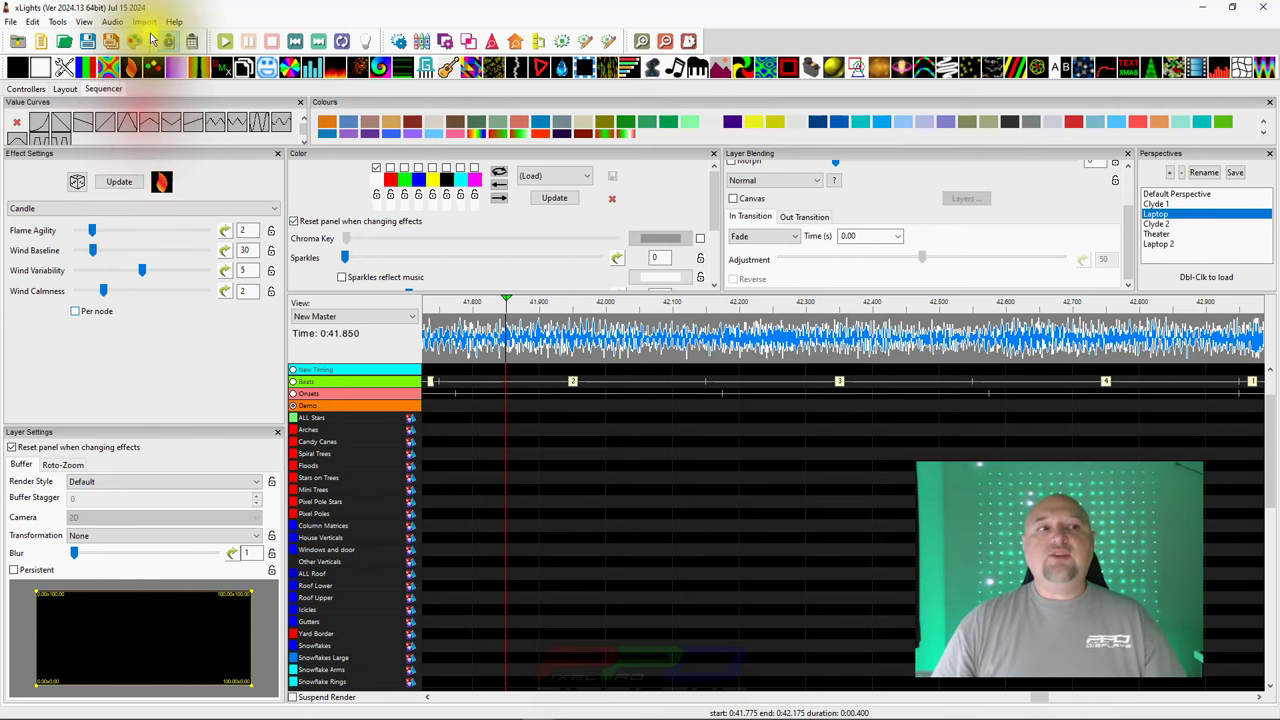
click(113, 22)
click(116, 24)
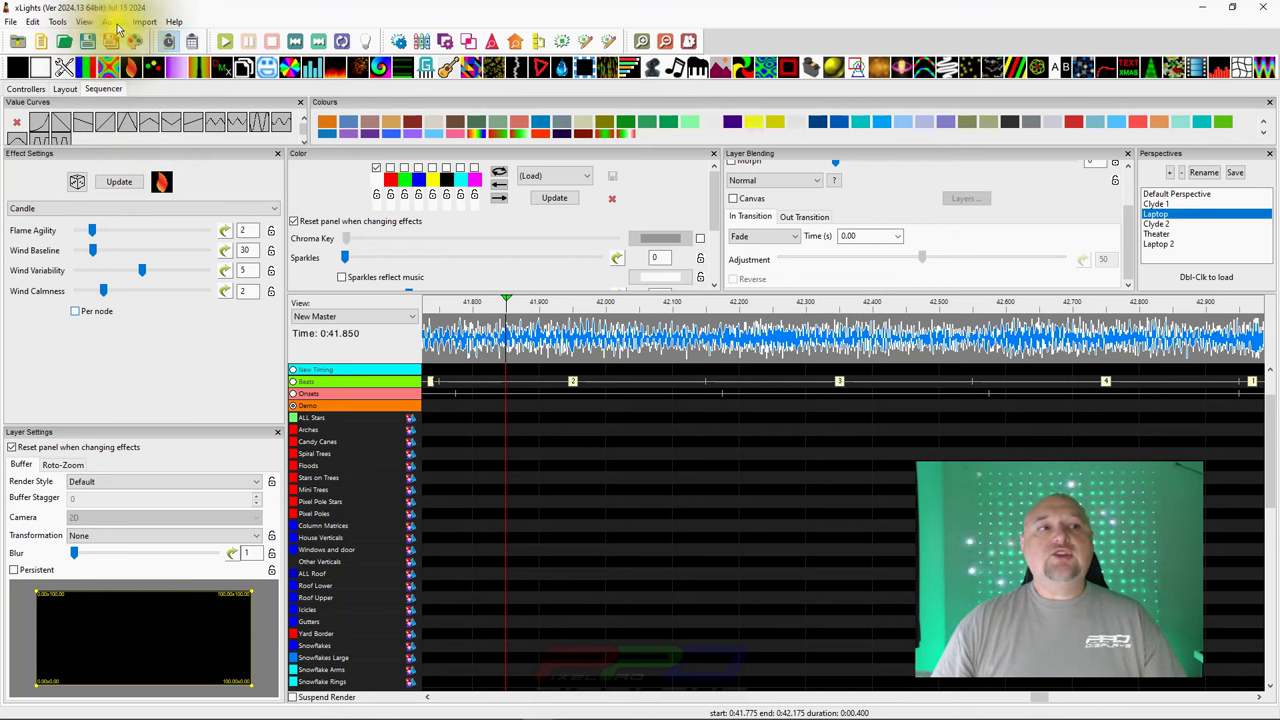
click(113, 22)
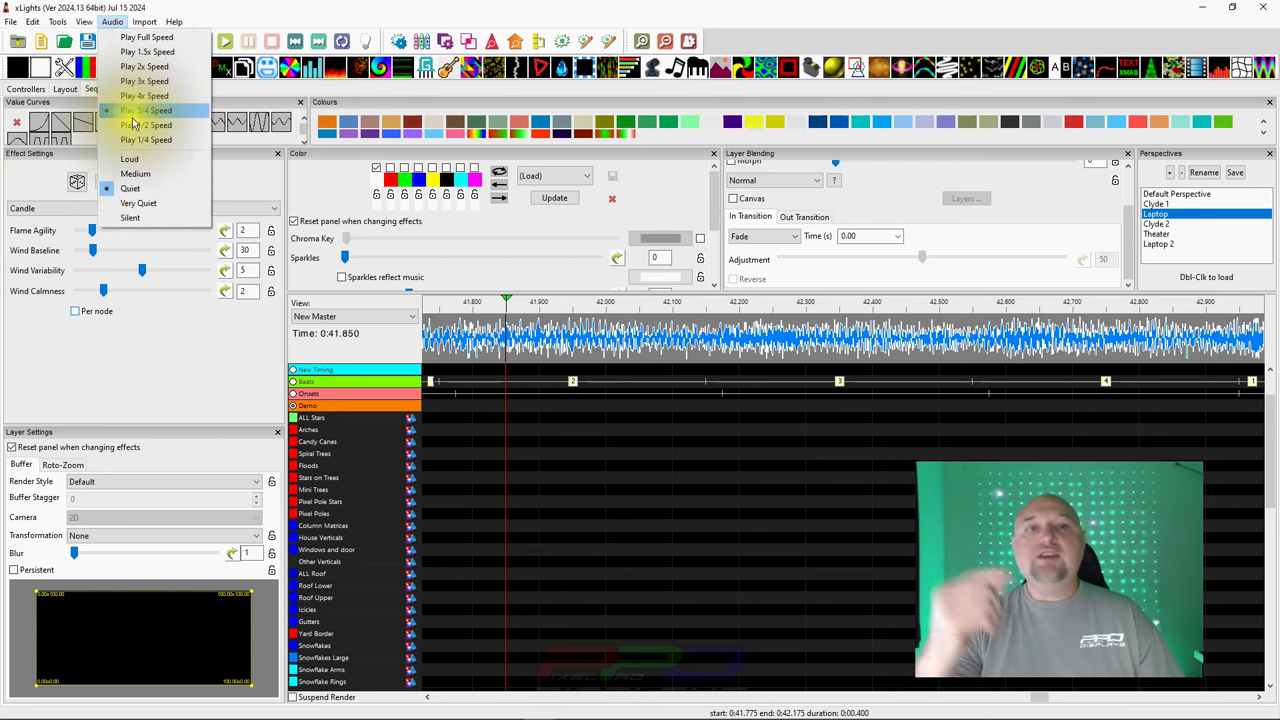
Step: Return the audio to full playback speed, play the song from 38.050 s, and stop playback
click(487, 340)
scroll(487, 340, down, 4)
click(113, 22)
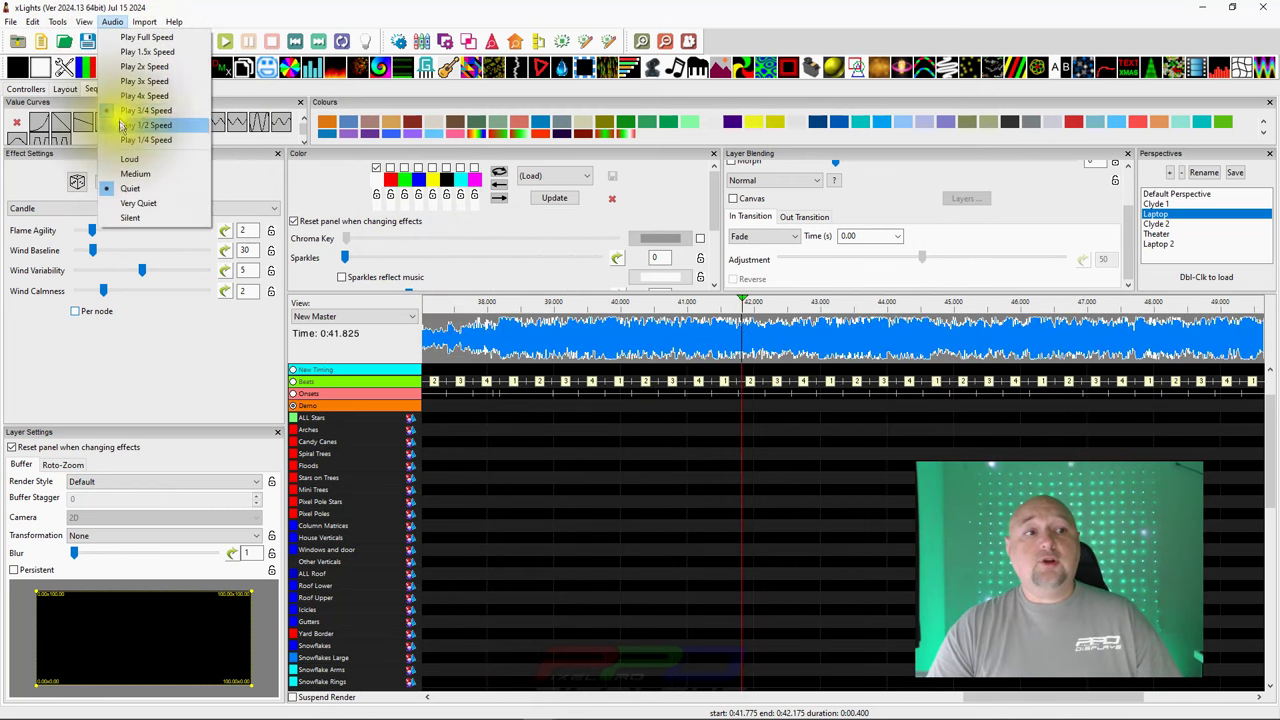
click(137, 45)
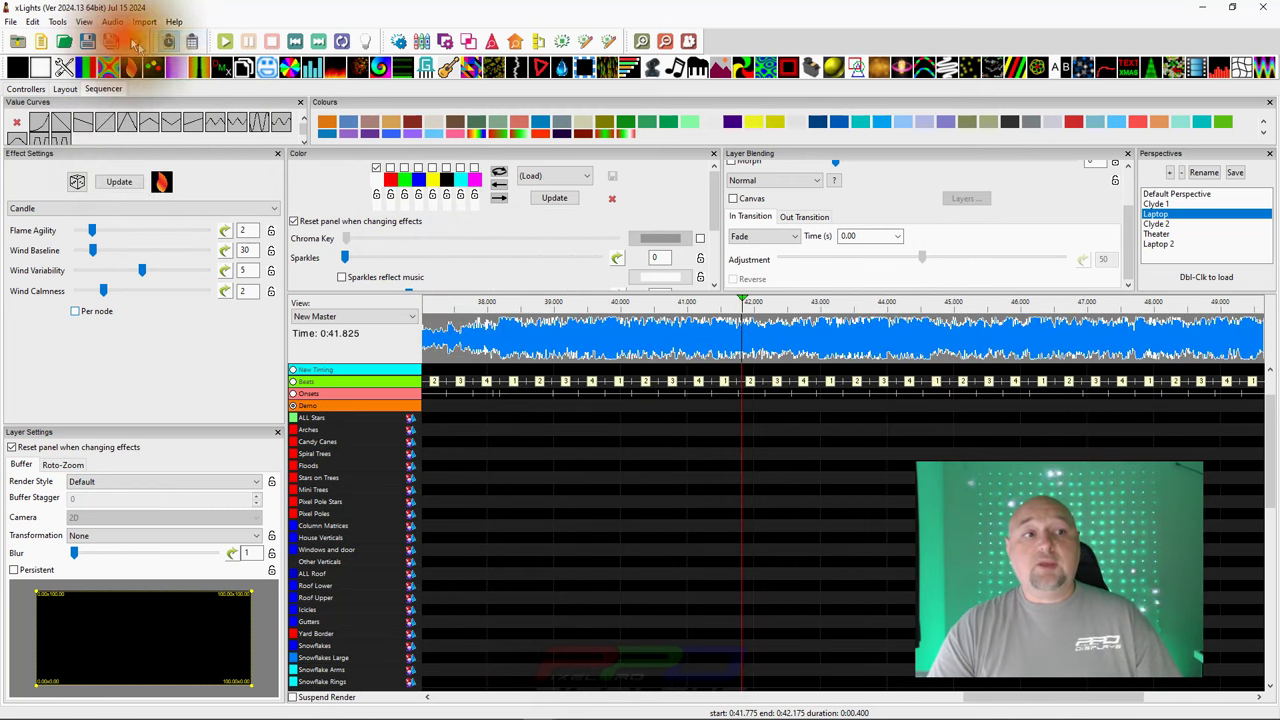
click(488, 335)
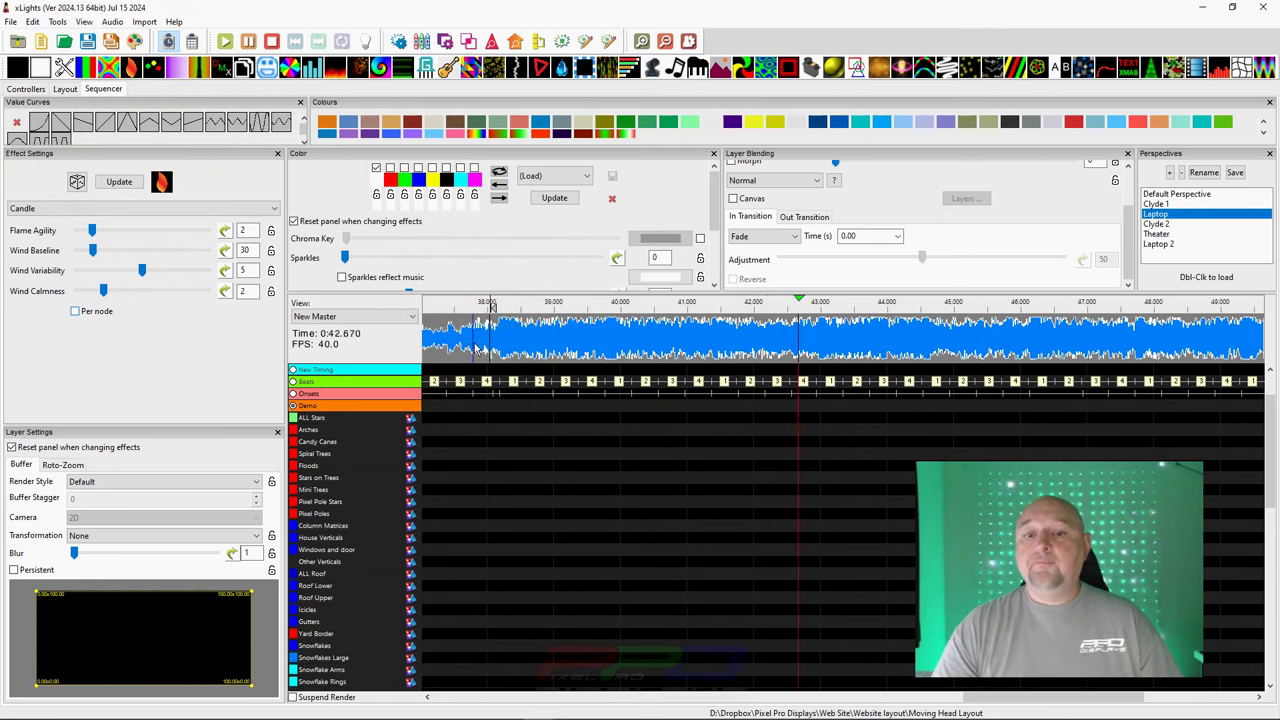
click(274, 44)
Step: Set the audio playback speed to 3/4, play the song from 38.125 s, and stop playback
click(112, 21)
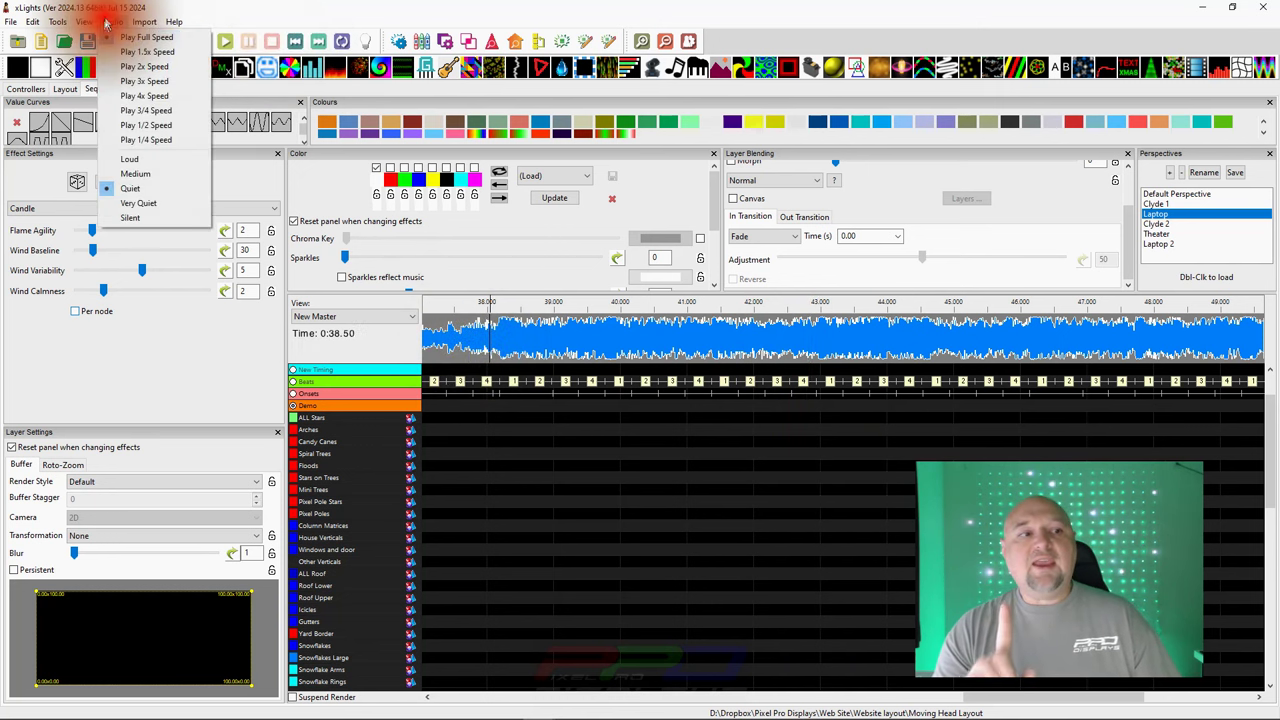
click(130, 110)
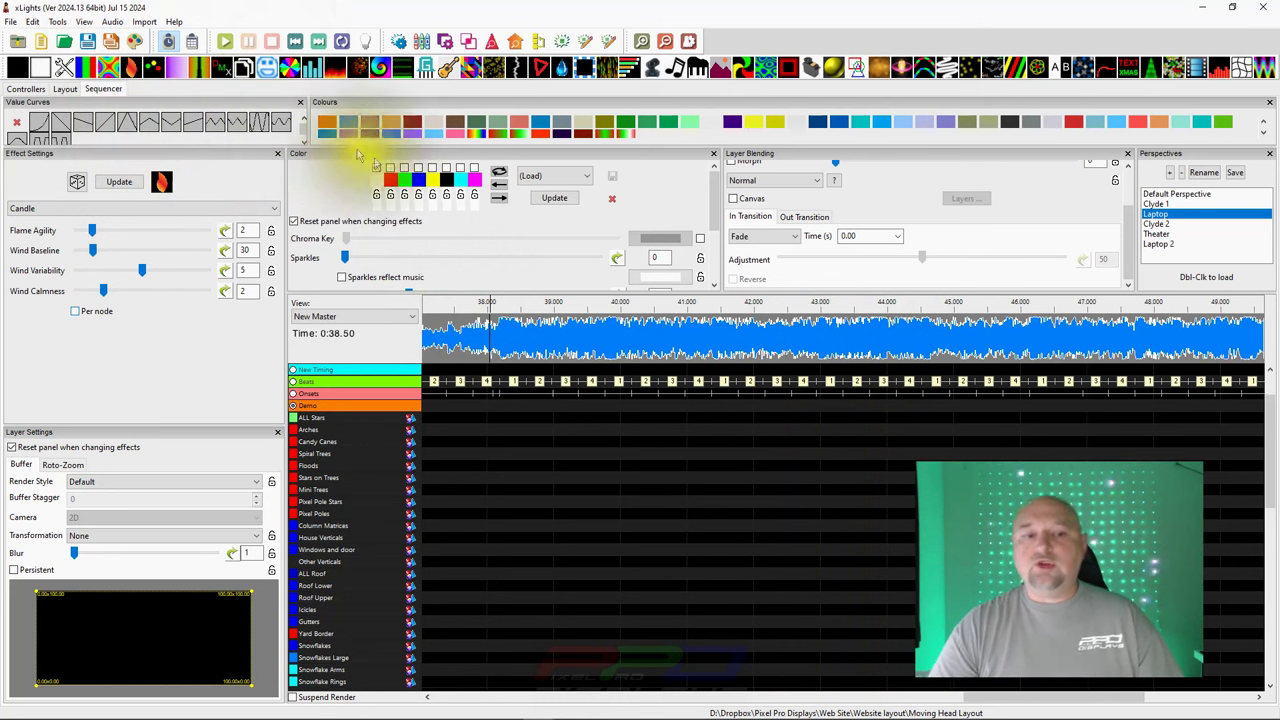
click(496, 340)
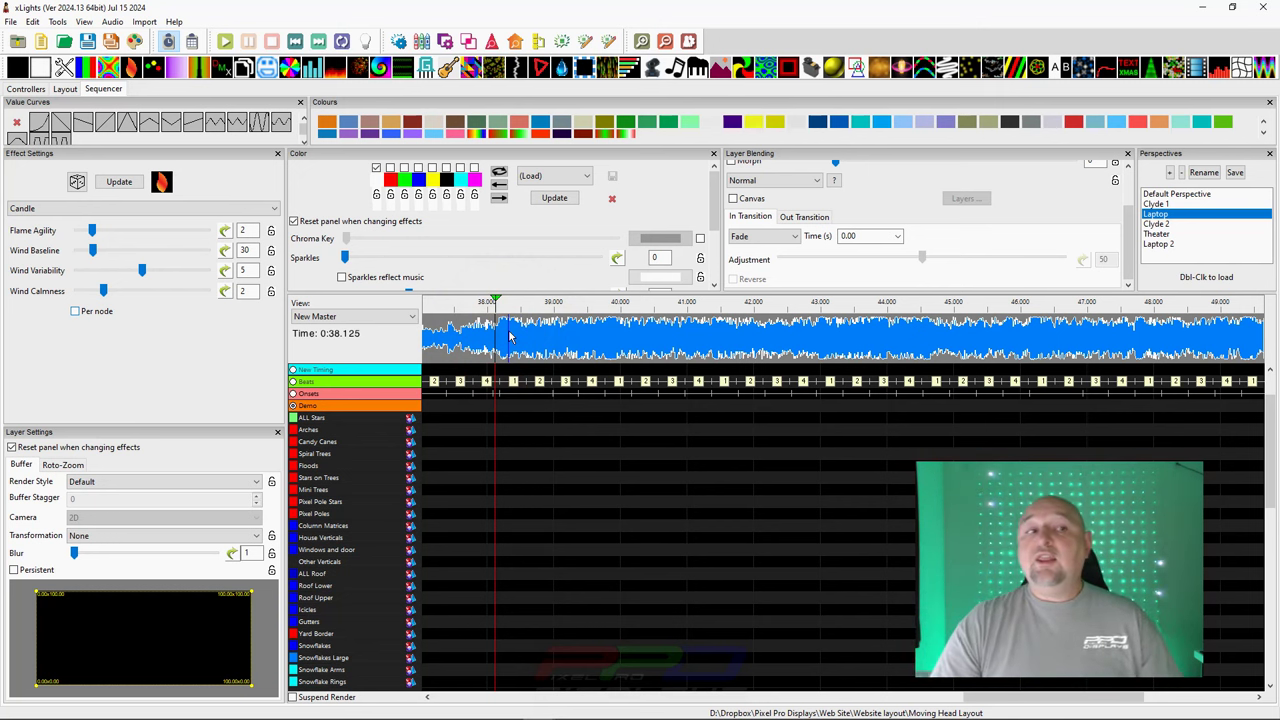
key(space)
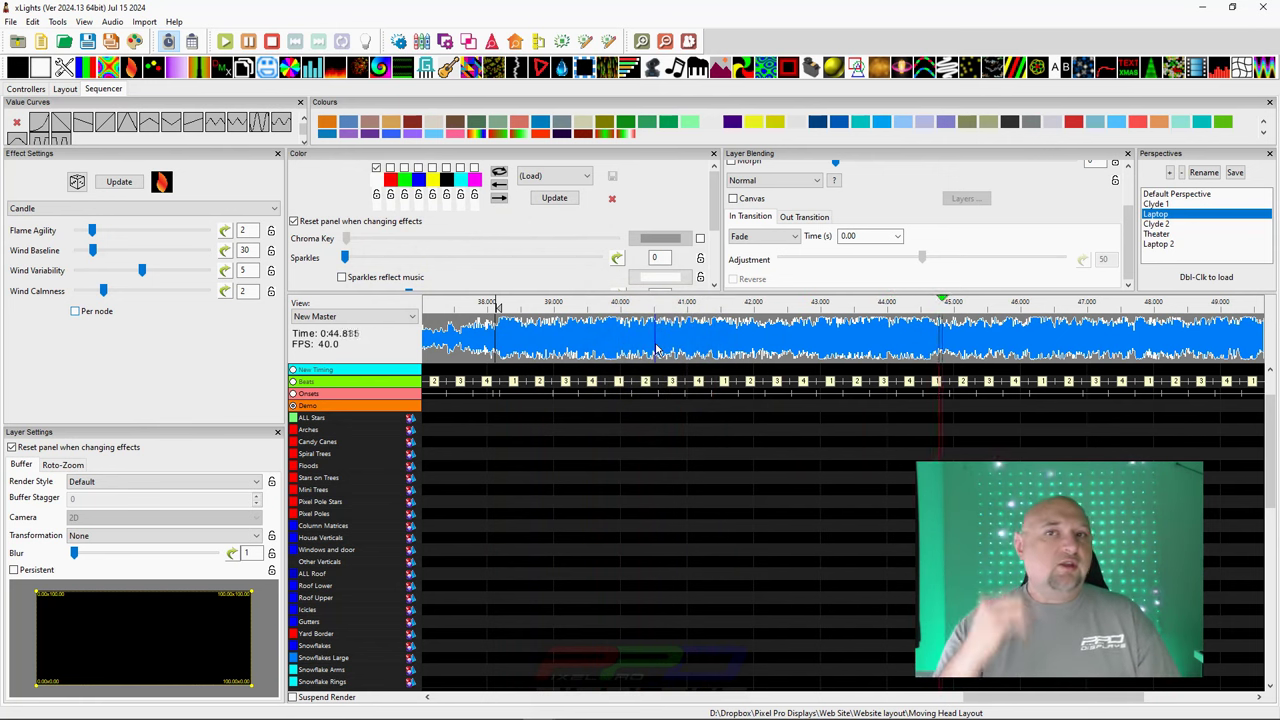
key(space)
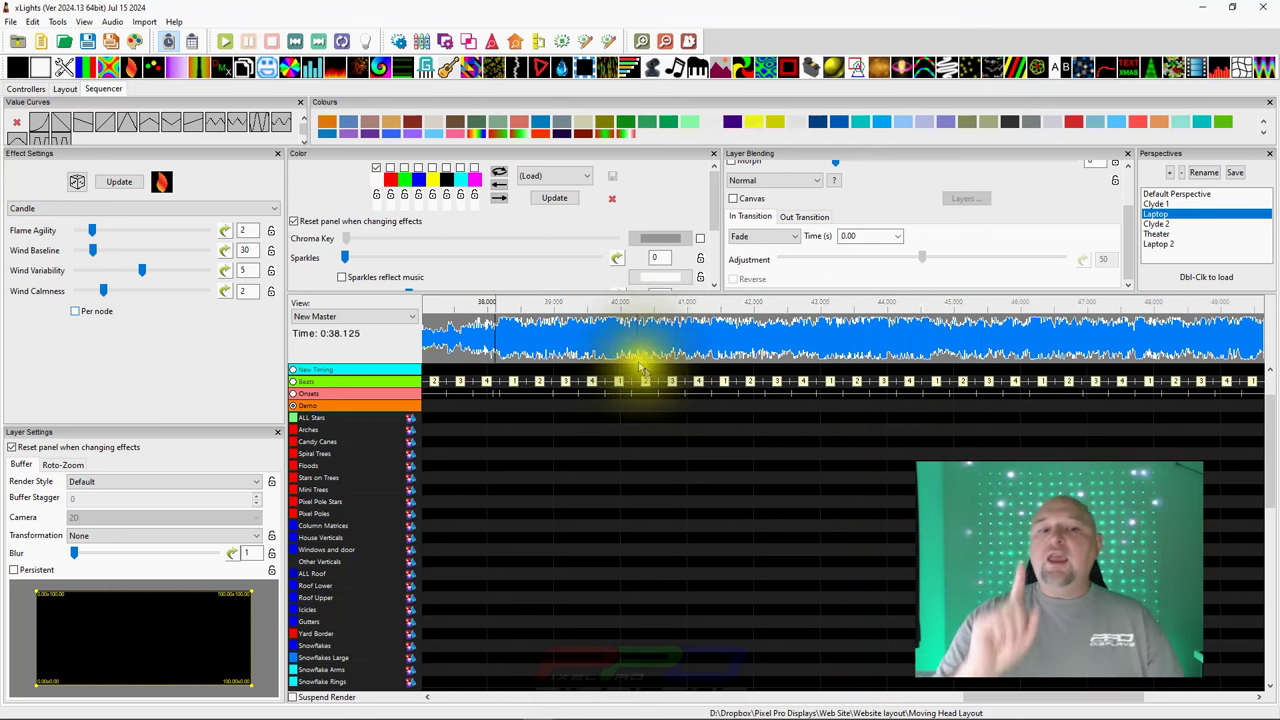
Step: Locate the start of the waveform peaks at 38.175 s, cueing the song at 37.150 s as lead-in
right_click(510, 345)
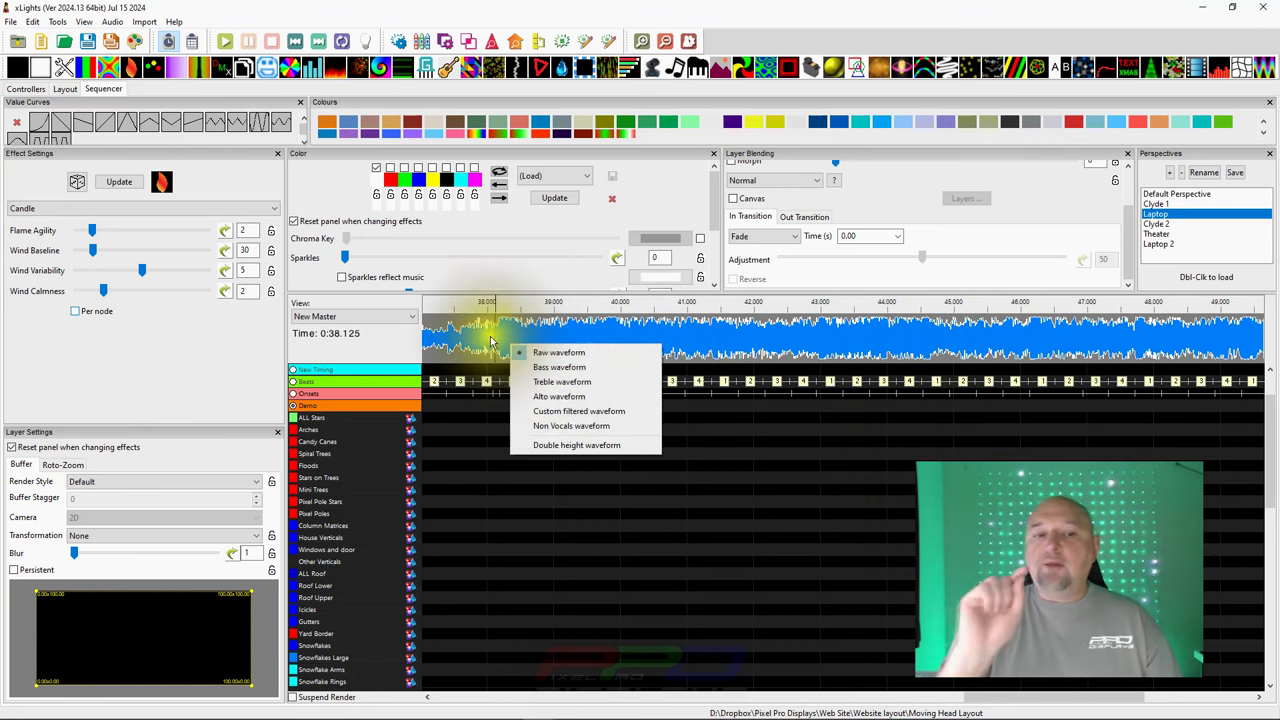
click(490, 343)
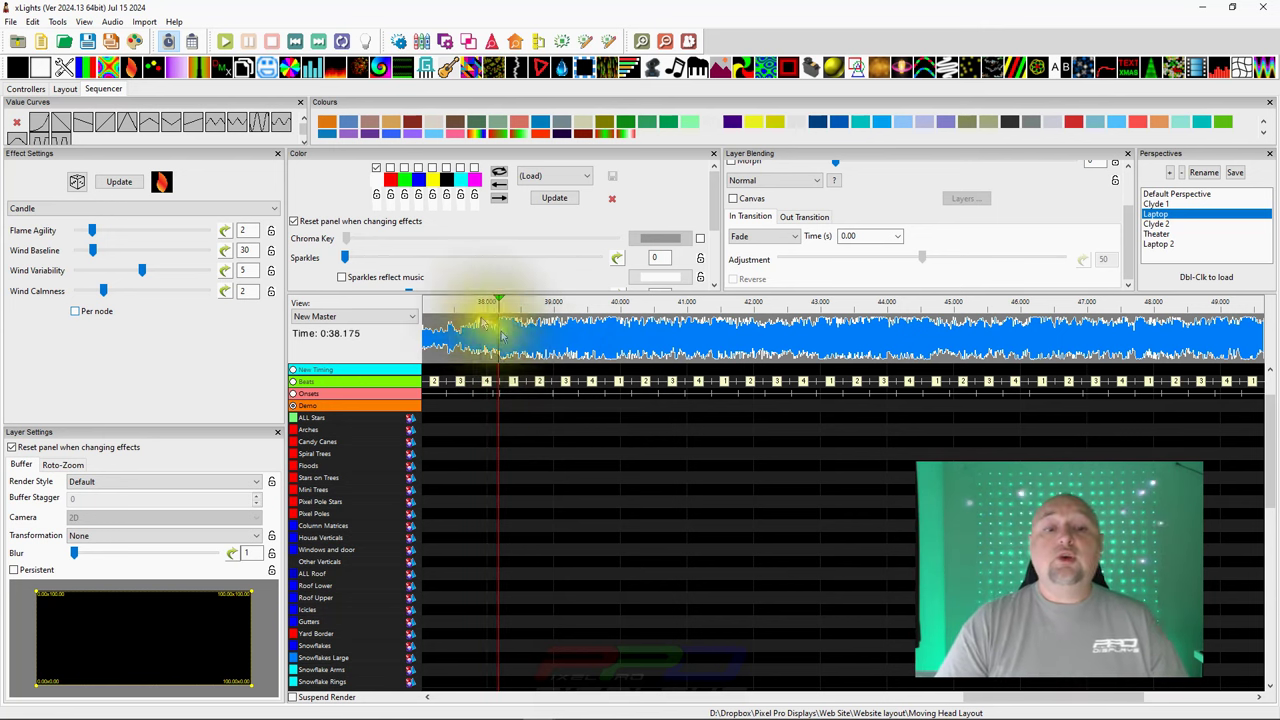
click(430, 337)
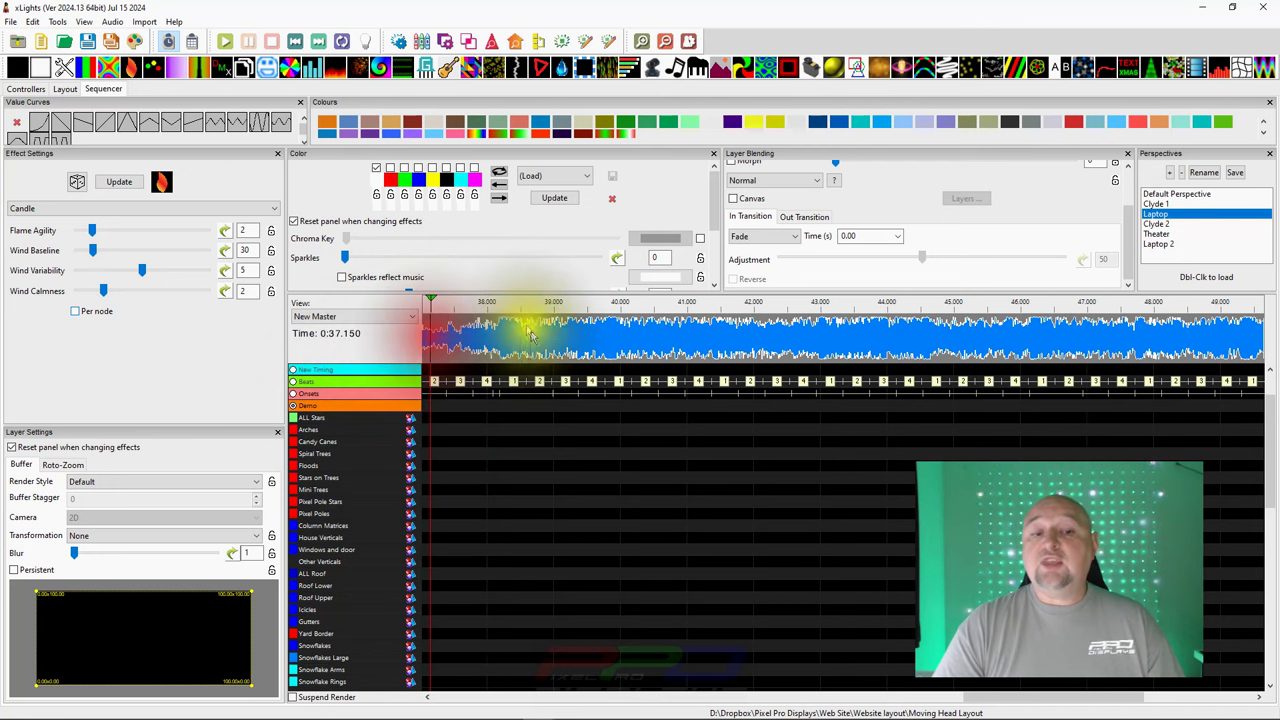
key(space)
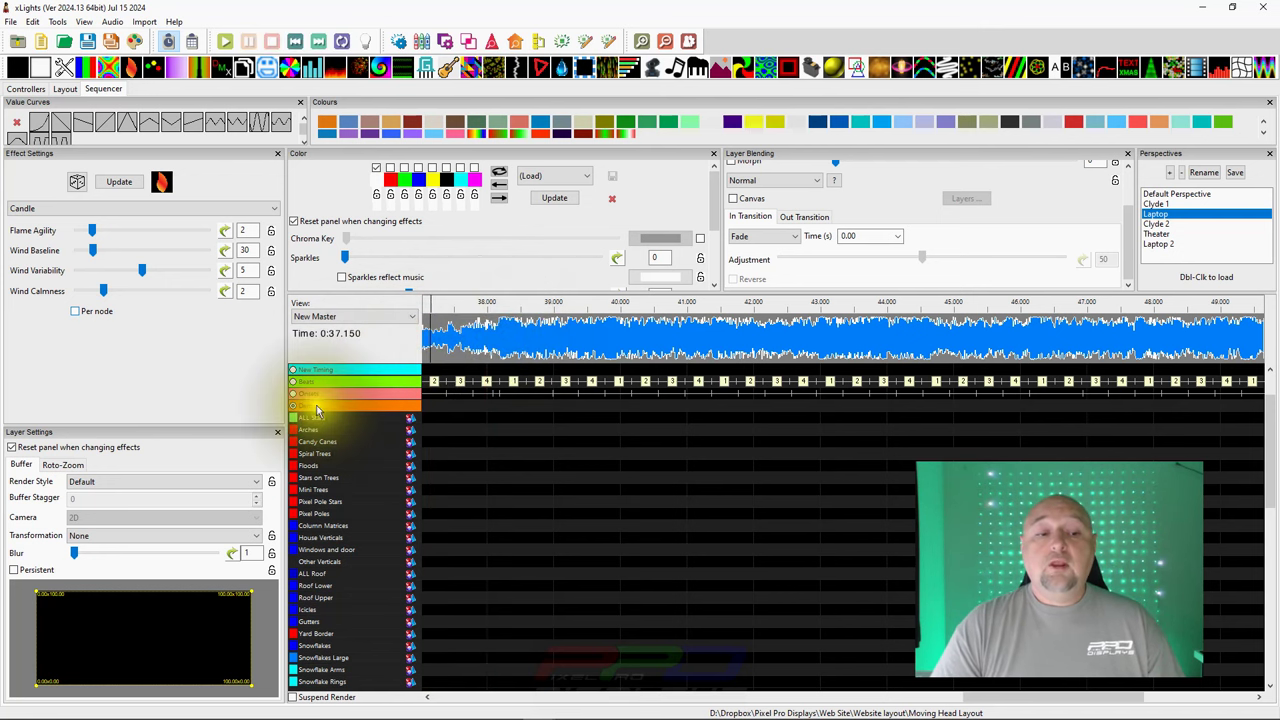
click(499, 343)
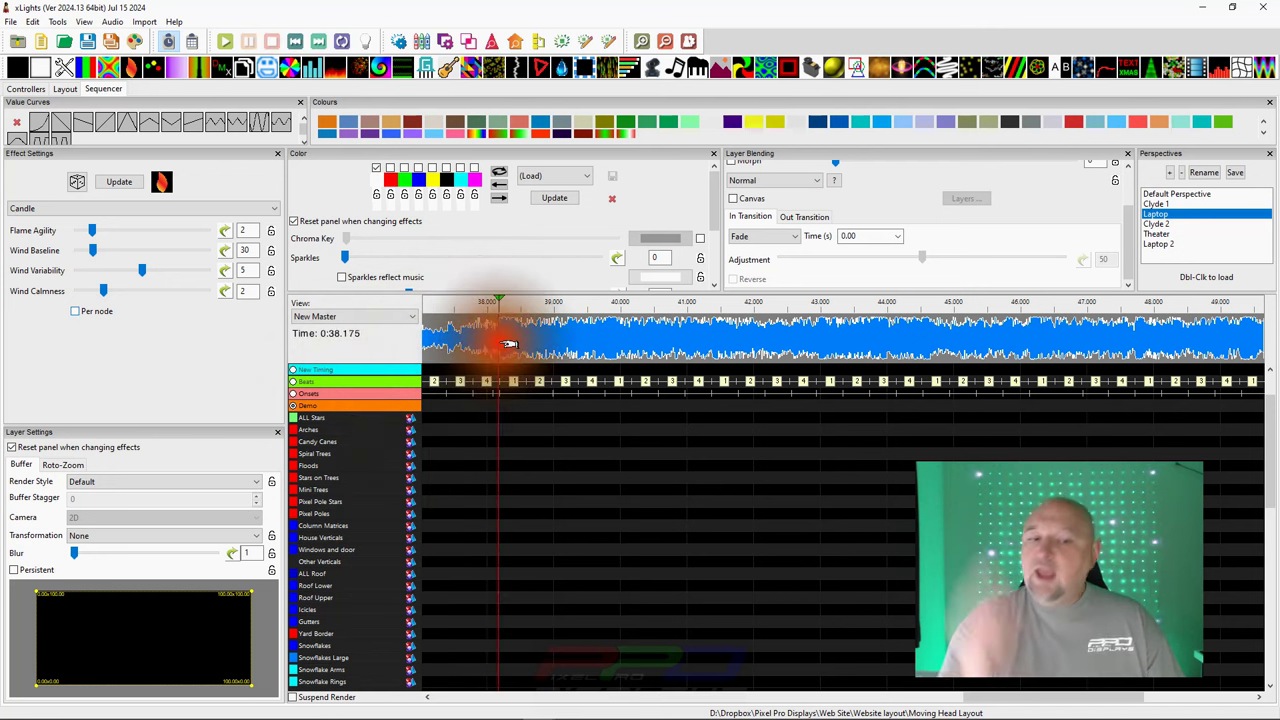
click(510, 345)
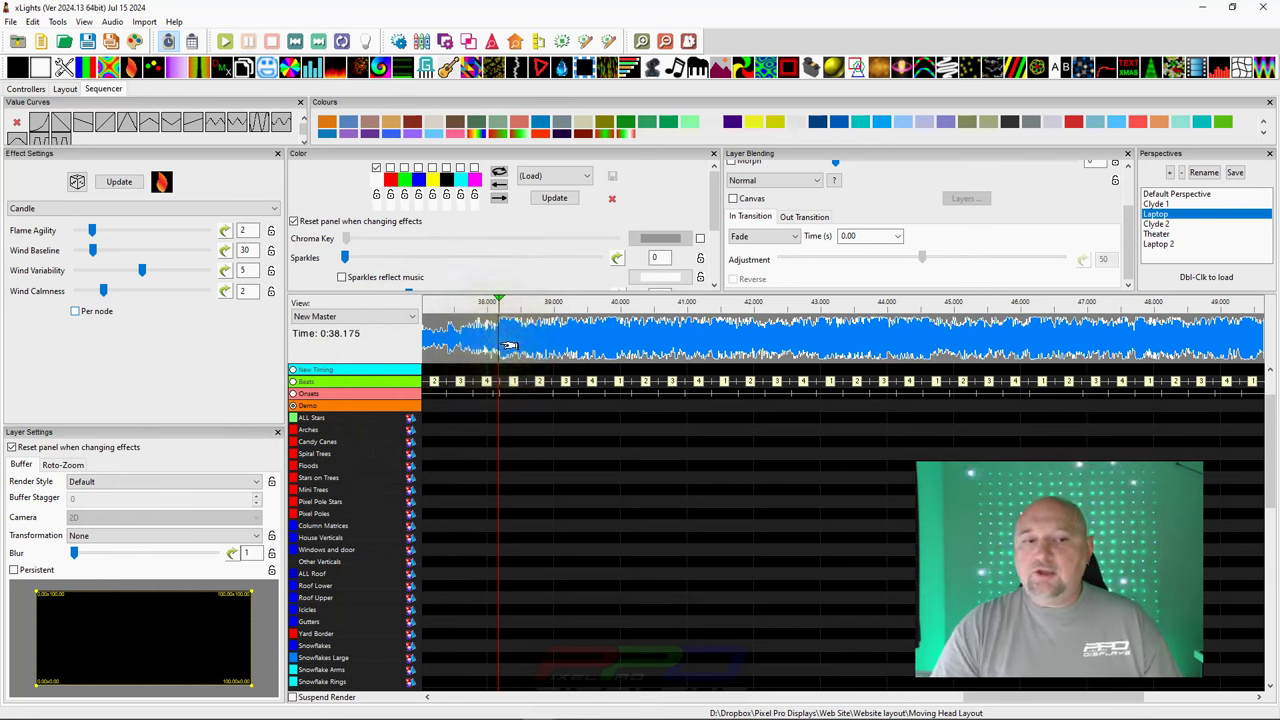
Step: Play the song from about 37.4 s and add Demo timing marks on the hits from 38.200 s to about 49.4 s
click(448, 345)
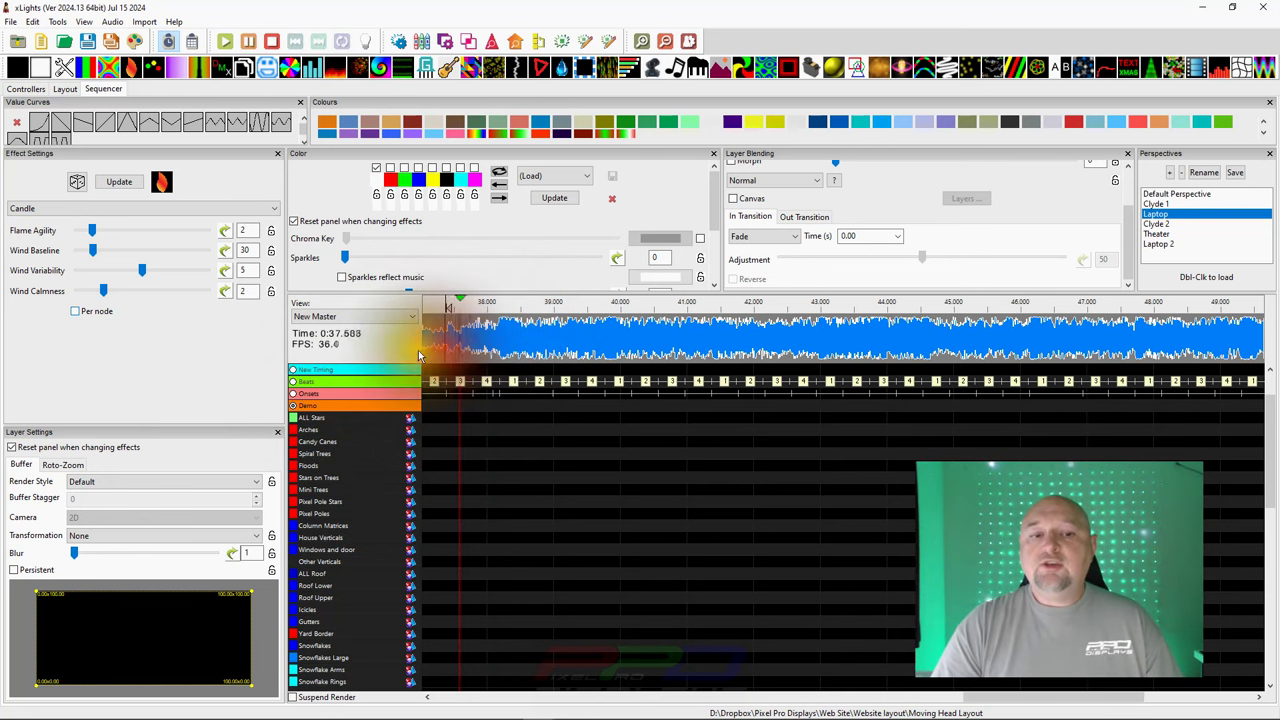
click(497, 350)
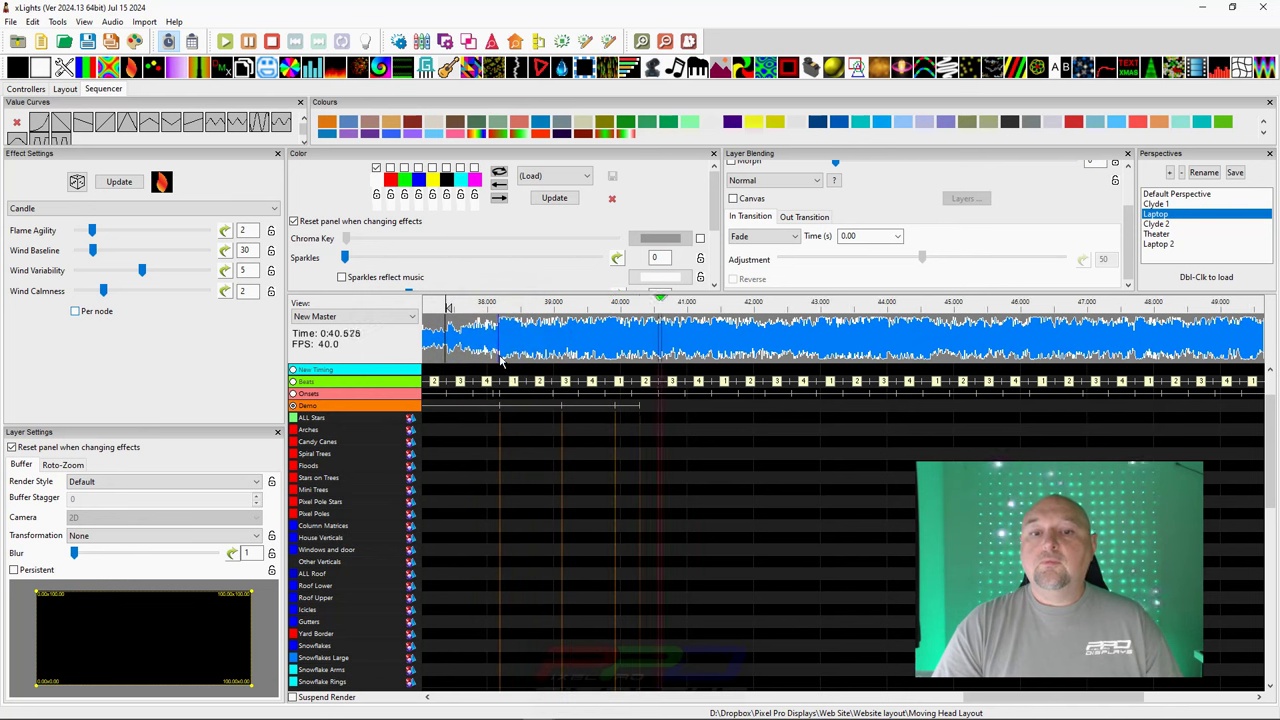
click(502, 360)
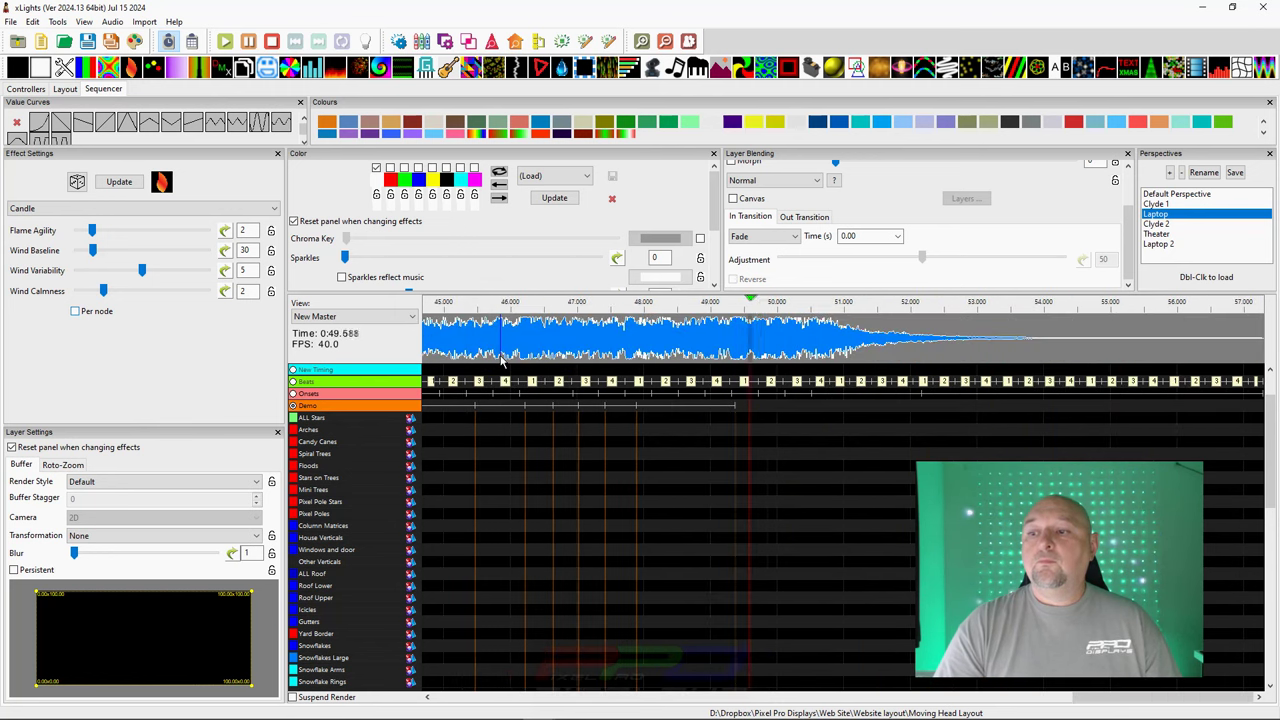
Step: Fill the Demo intervals on the ALL Stars row from 38.200 s to about 47.9 s with On effects fading from 100 to 0
click(600, 414)
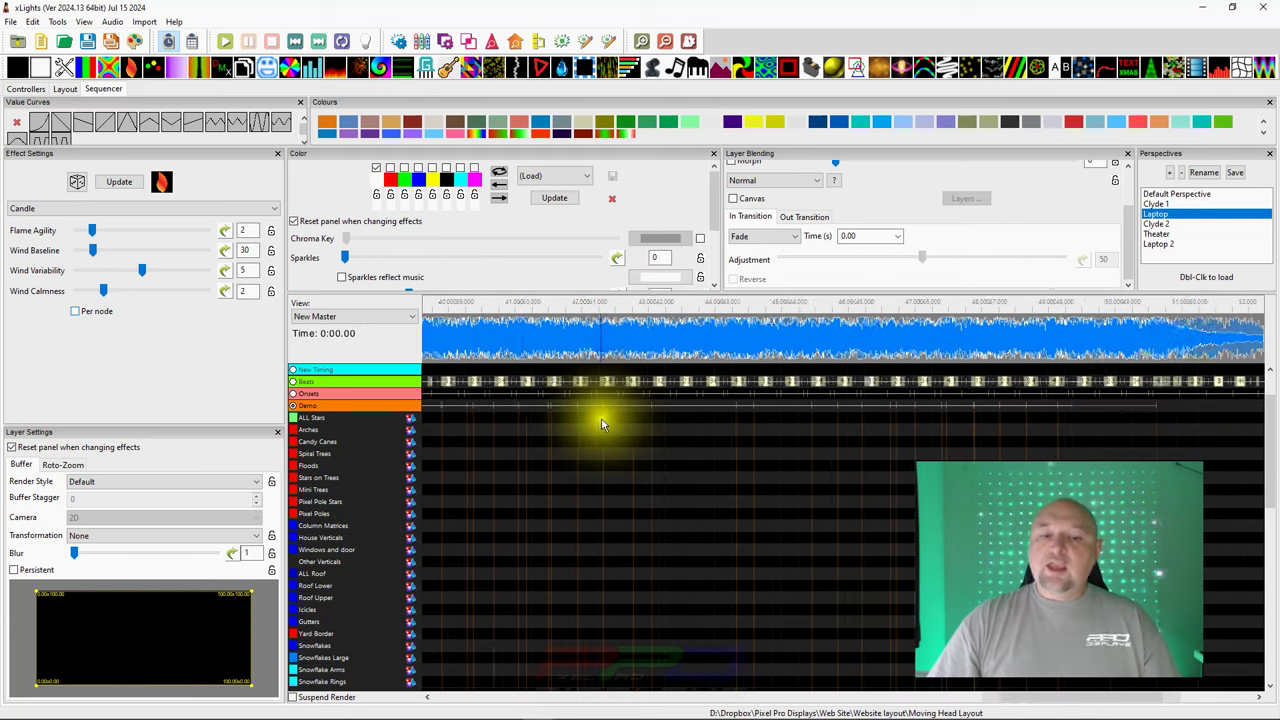
click(614, 403)
click(584, 424)
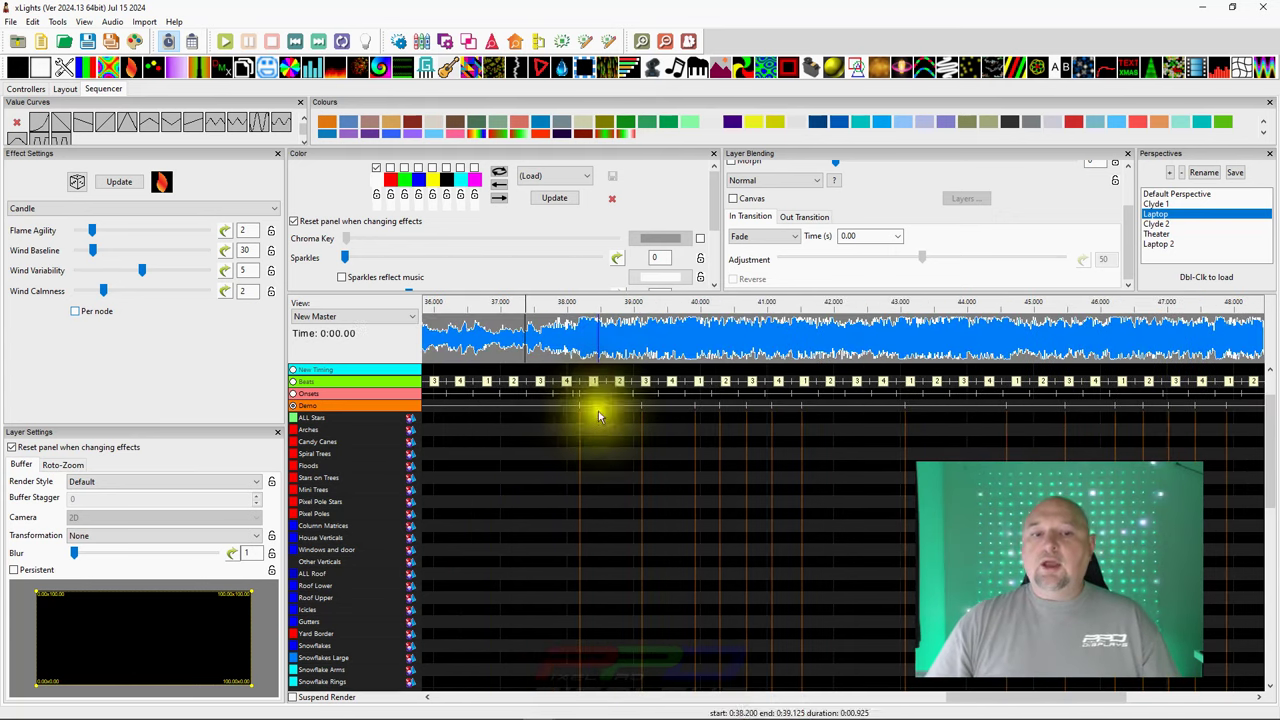
click(613, 417)
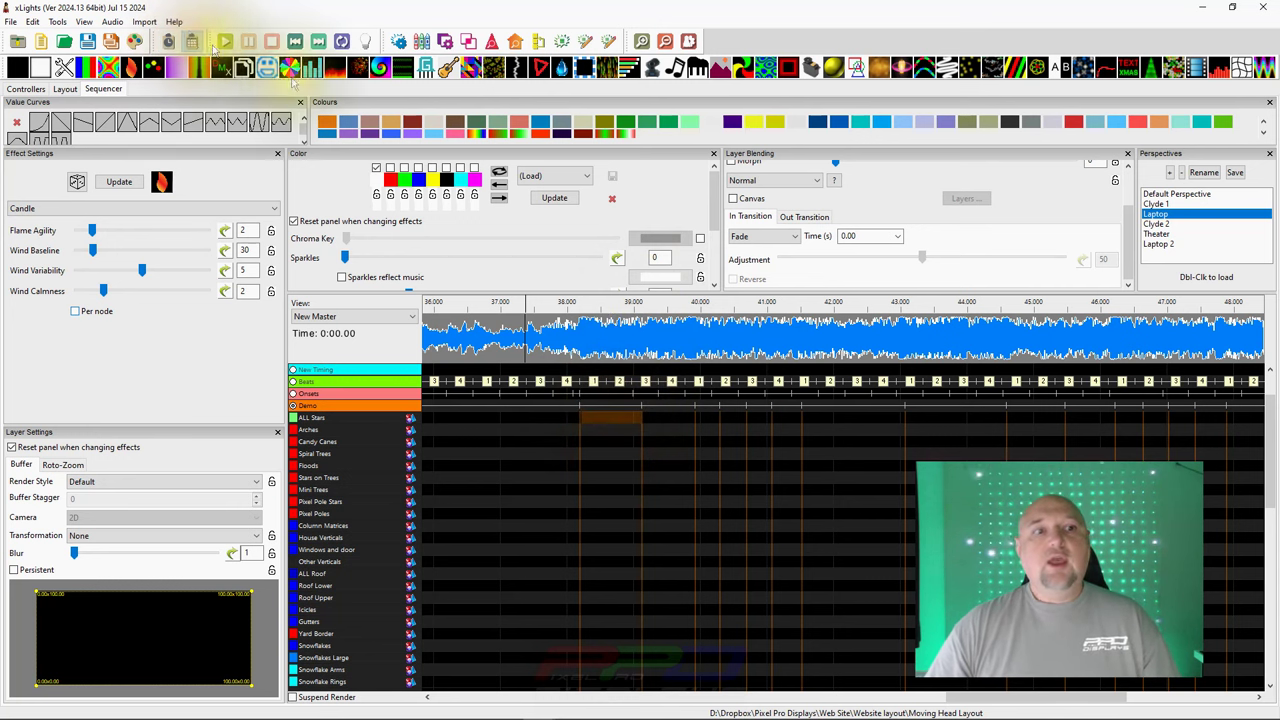
click(628, 423)
drag(628, 423, 1206, 418)
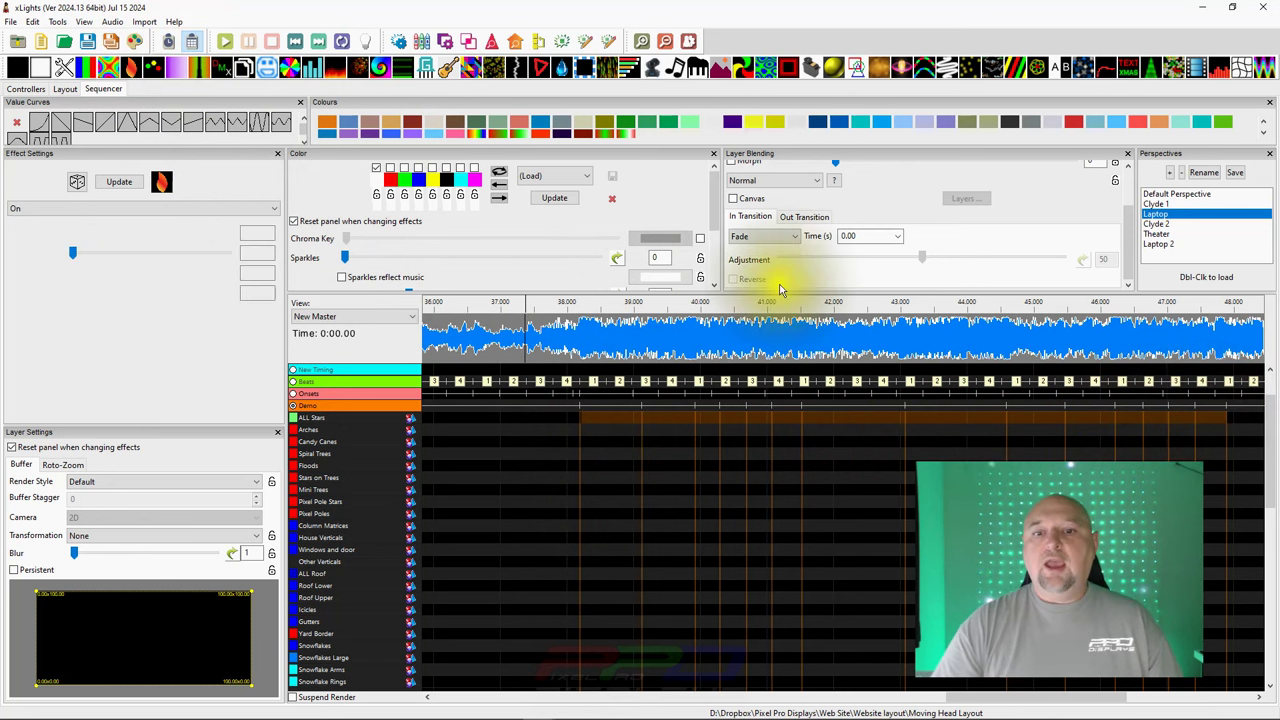
click(512, 42)
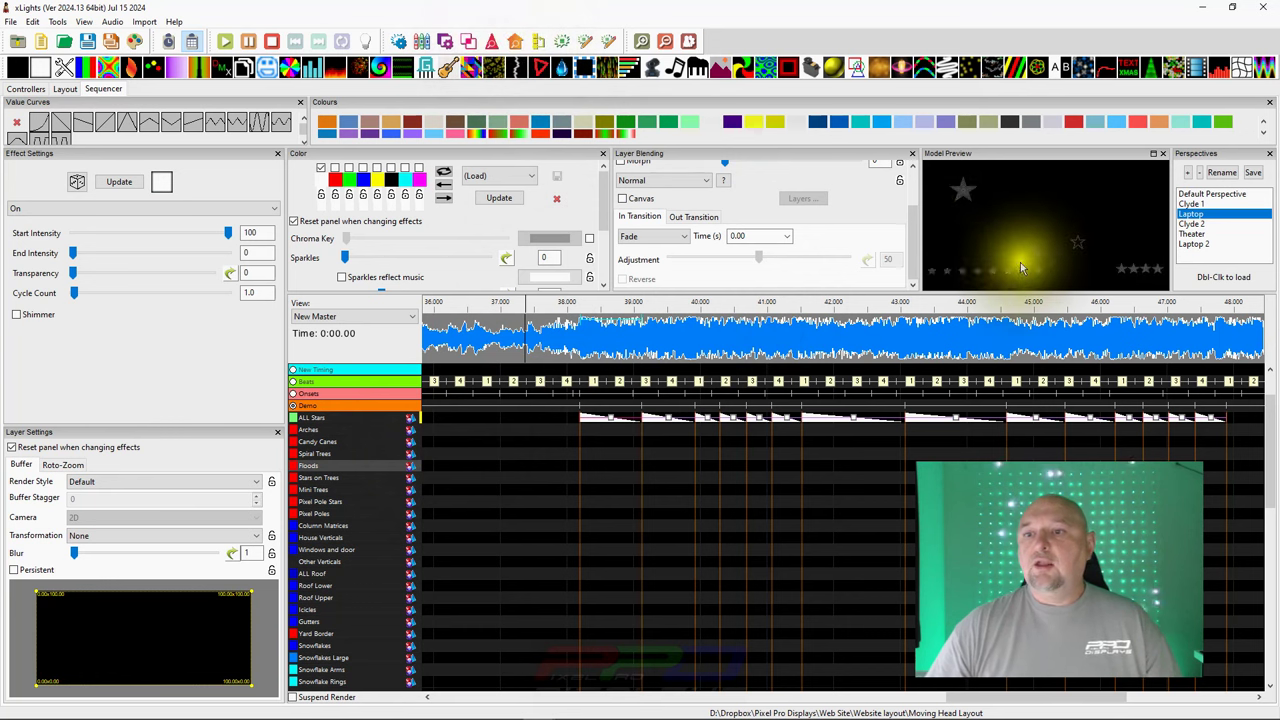
Step: Preview the star effects from 37.975 s, set playback to full speed, and play them again from 37.800 s
click(565, 333)
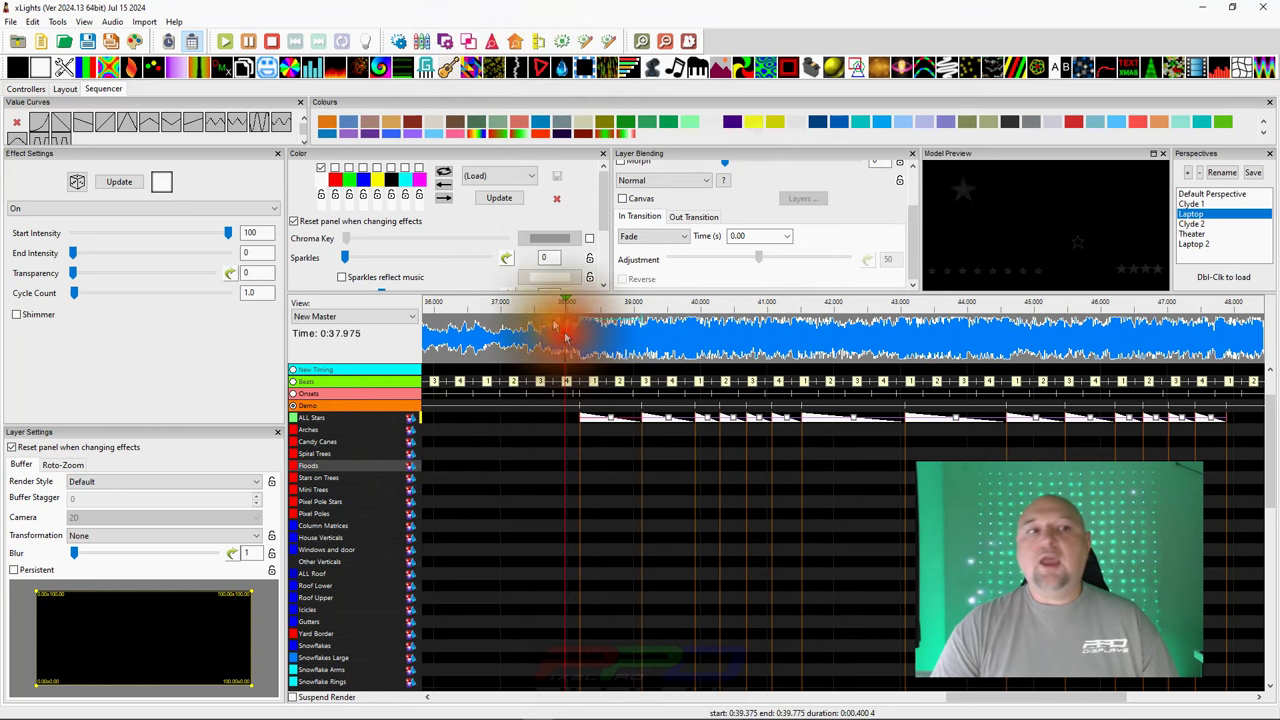
click(112, 21)
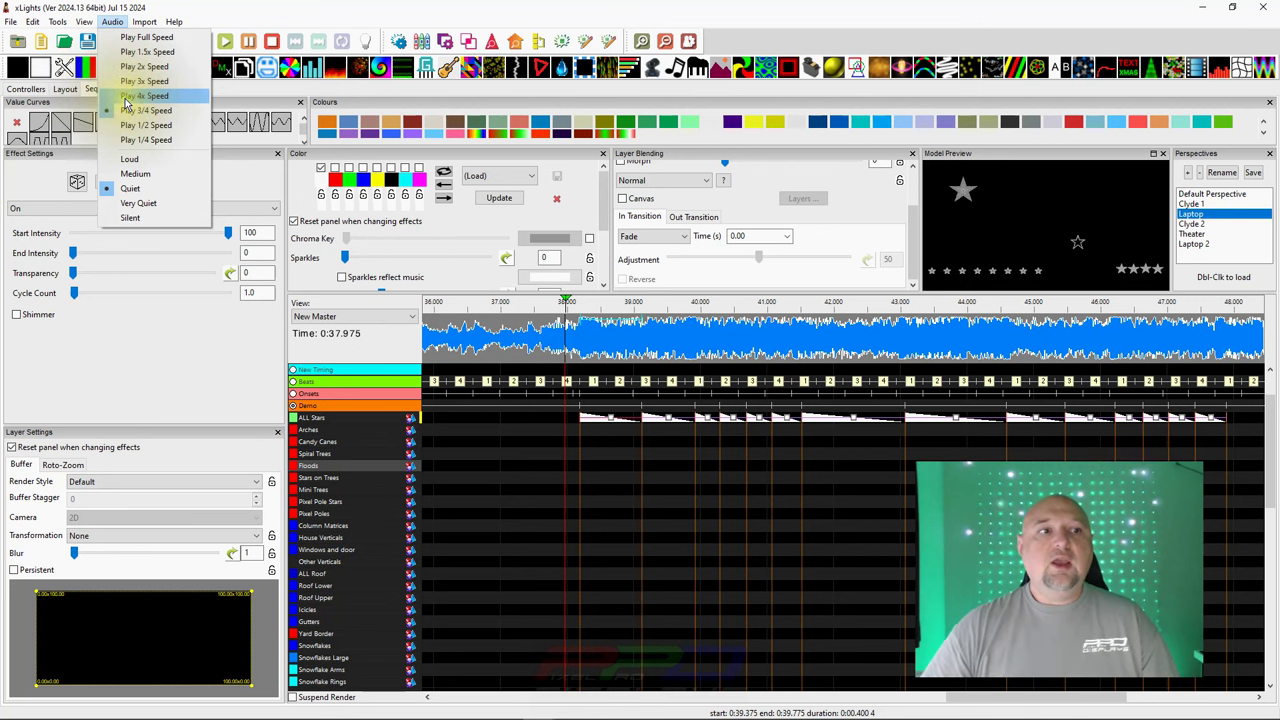
click(140, 37)
click(552, 345)
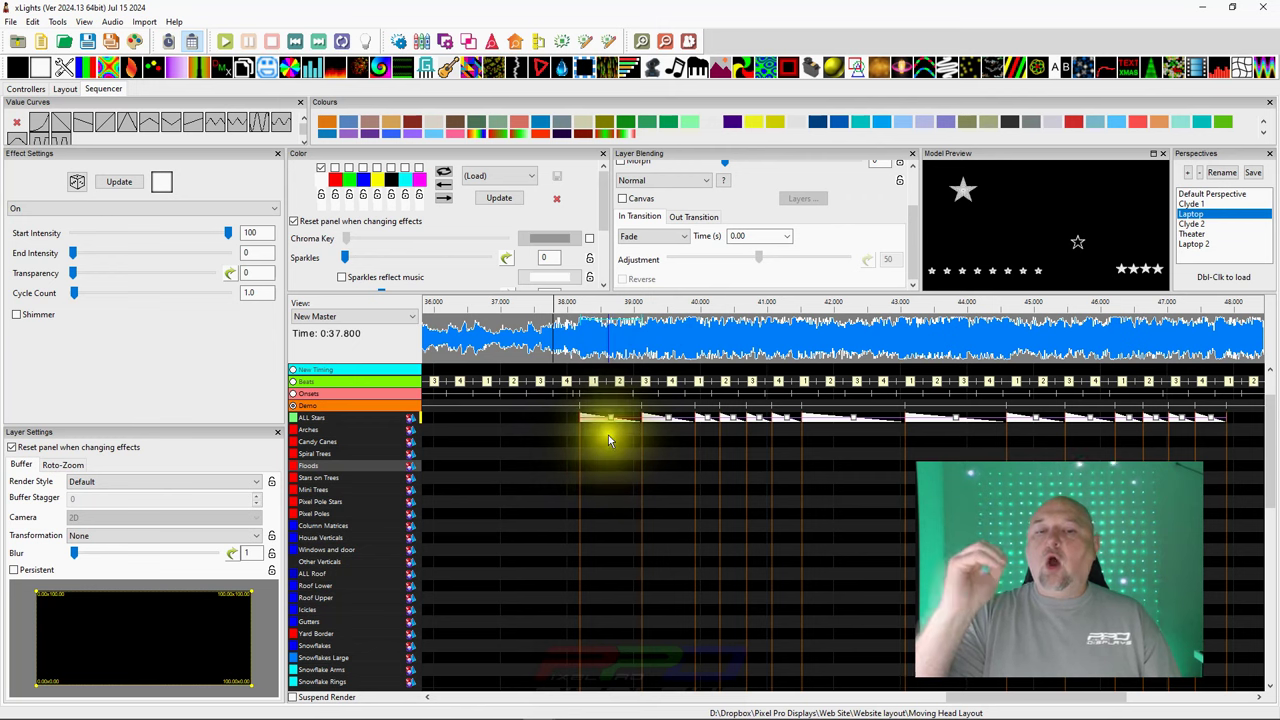
Step: Delete all the fading On effects from the ALL Stars row
click(762, 420)
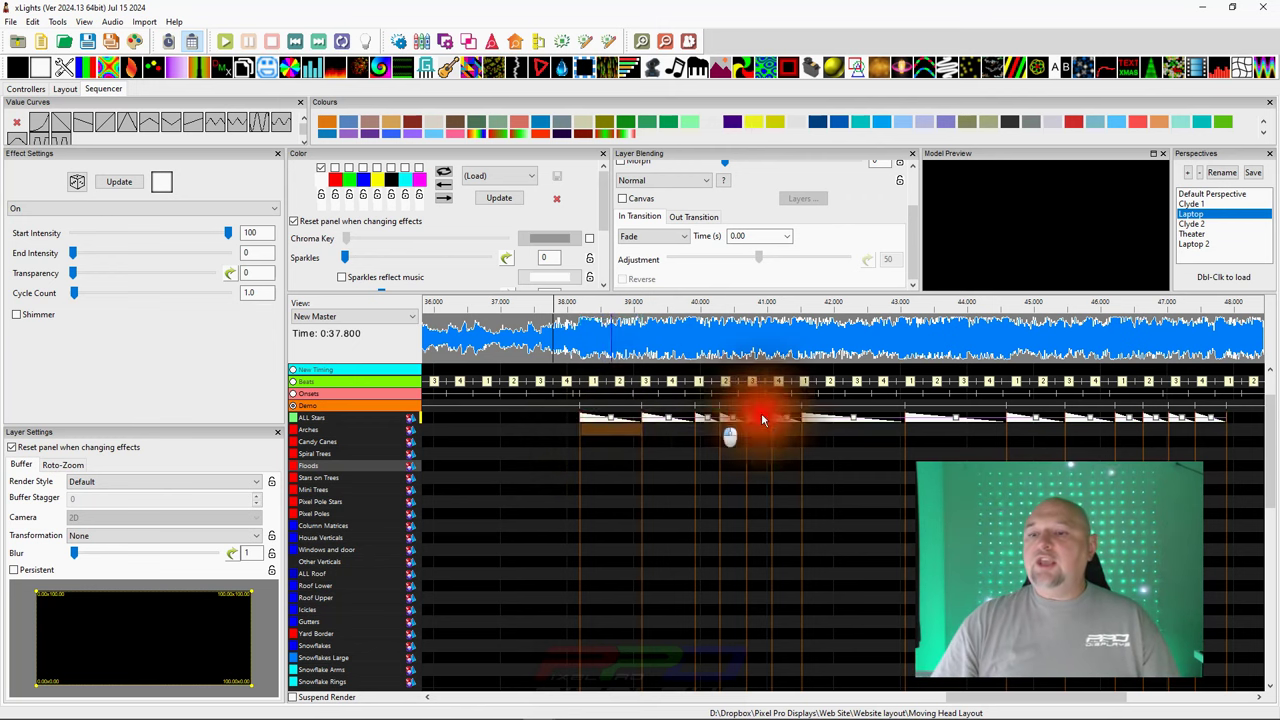
drag(762, 420, 1223, 434)
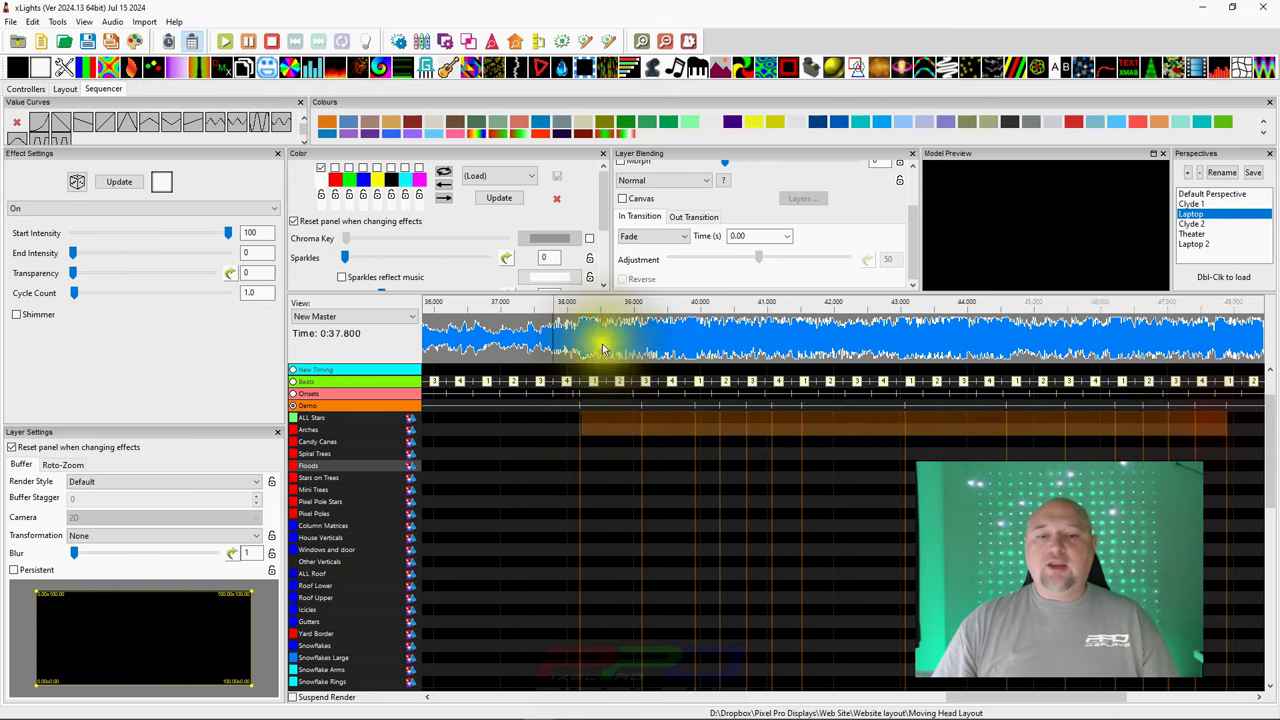
Step: Move the first Demo timing mark to 38.175 s, where the waveform peaks begin
scroll(603, 348, up, 3)
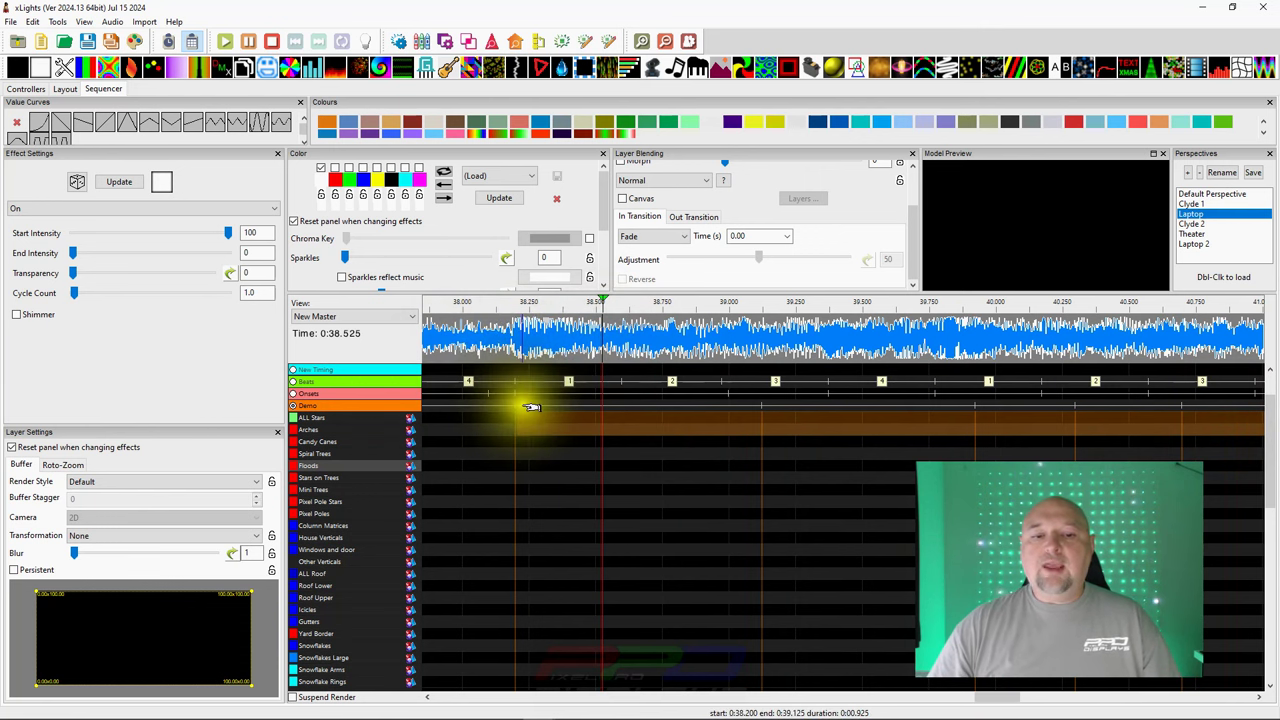
drag(512, 406, 511, 407)
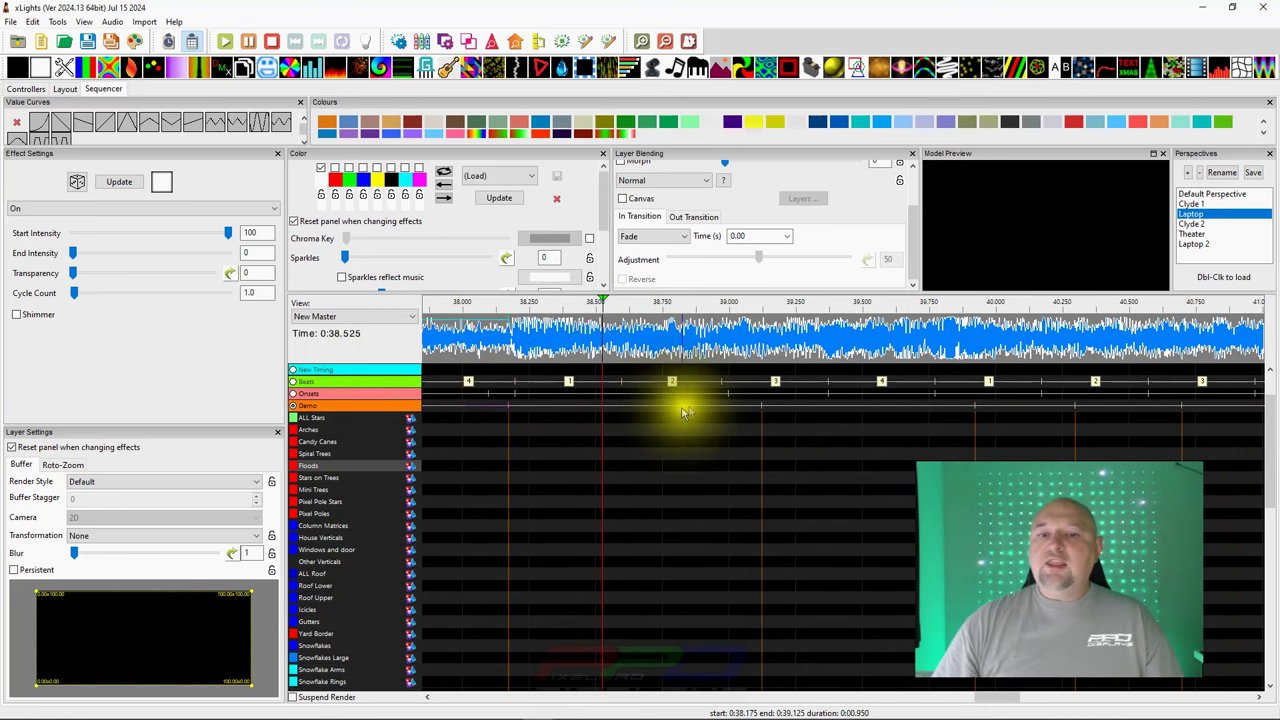
Step: Display the song's Bass waveform on the timeline and examine it around the Demo timing mark at 39.125 s
click(742, 325)
scroll(735, 365, up, 1)
right_click(735, 348)
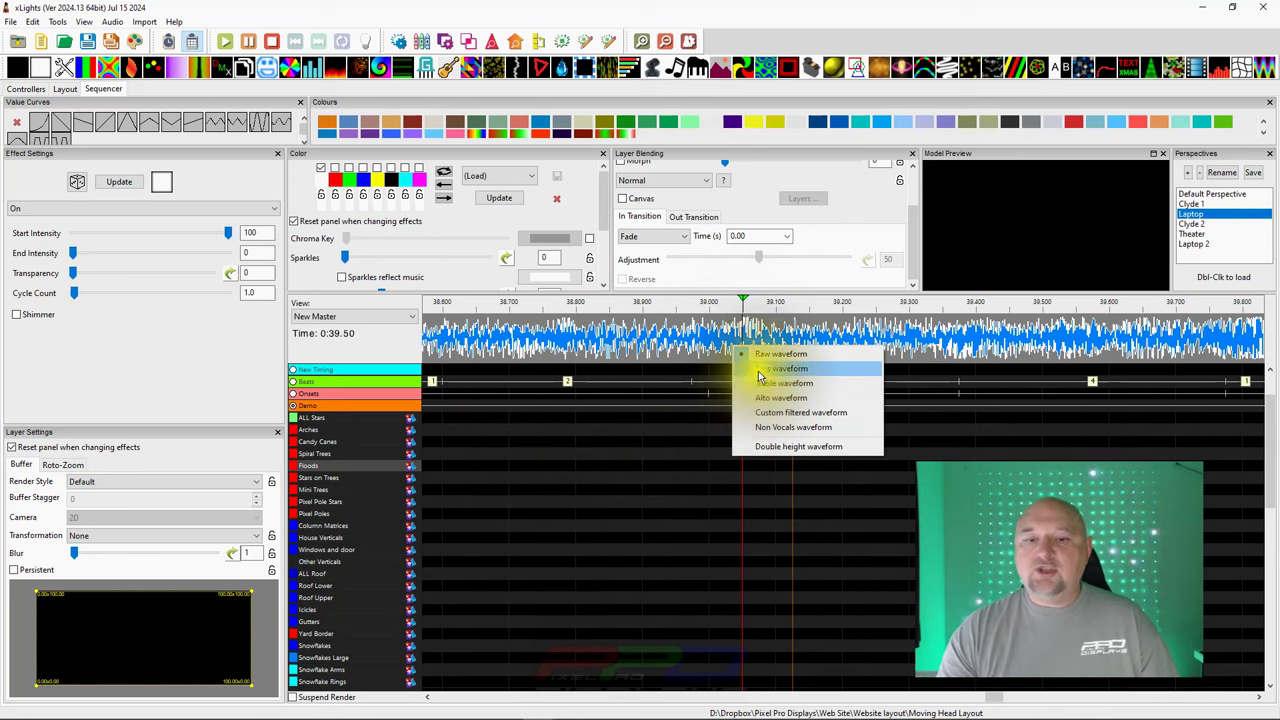
click(759, 370)
right_click(731, 351)
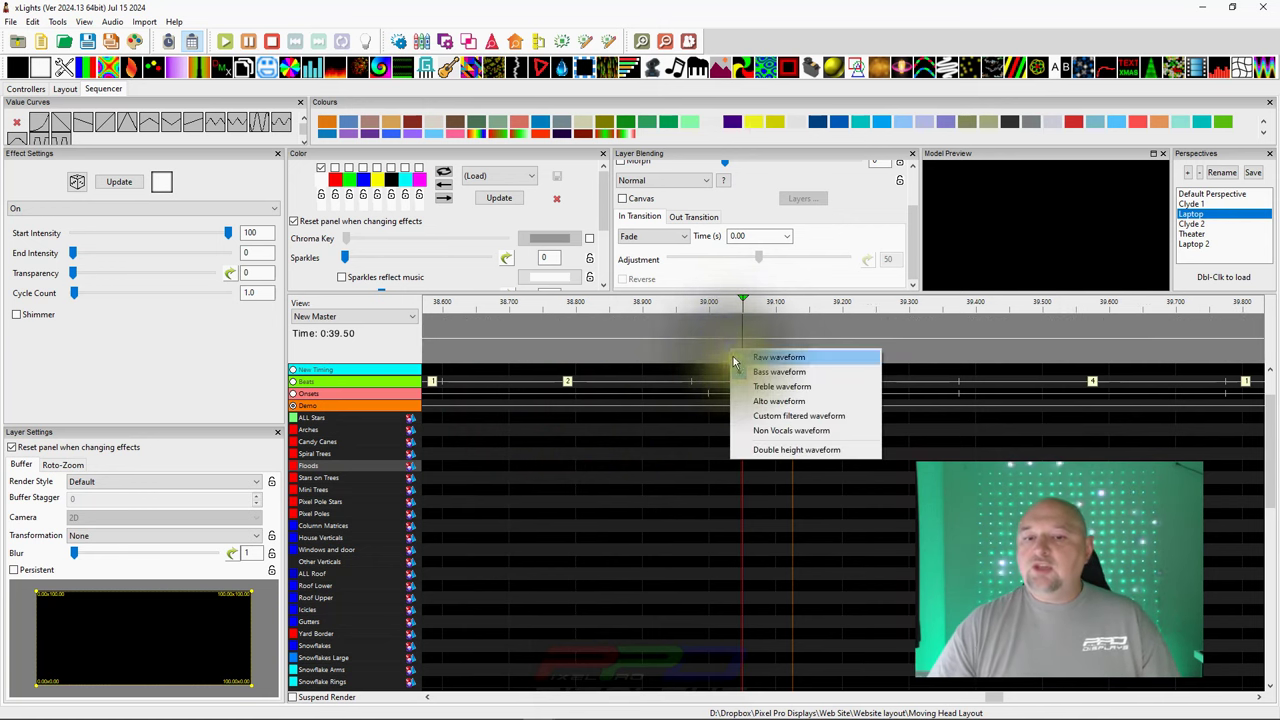
click(772, 357)
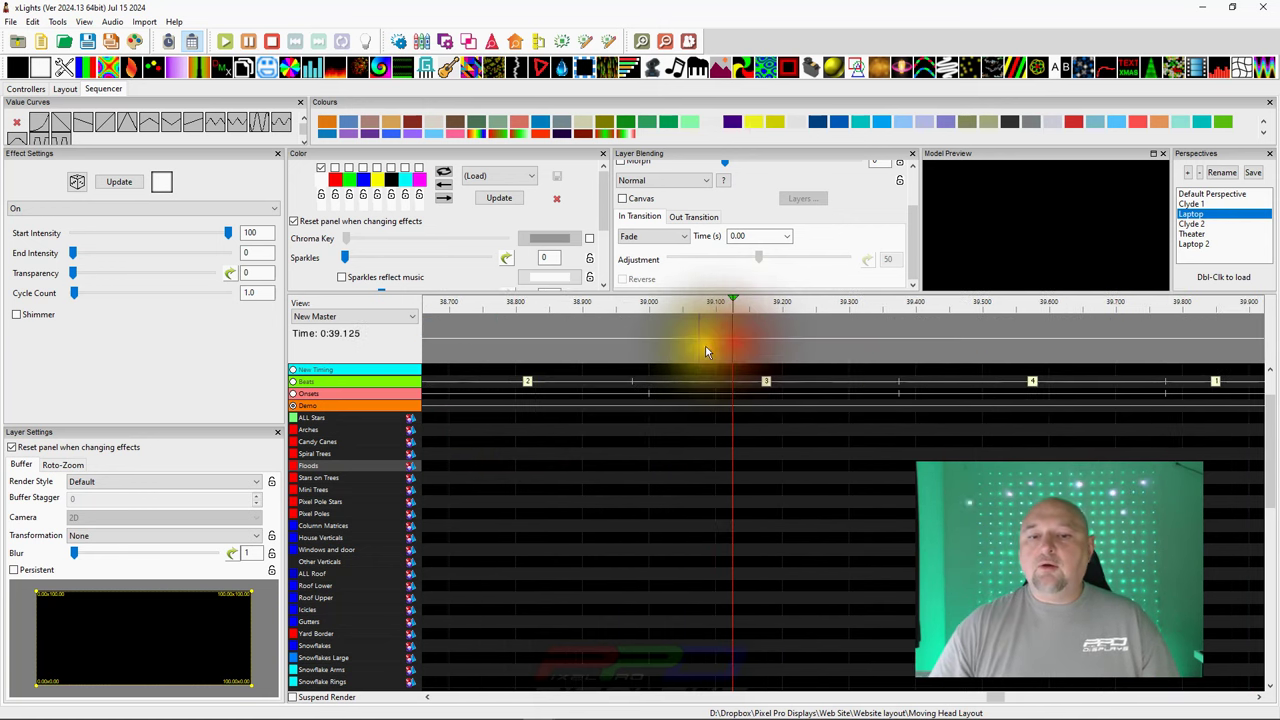
scroll(704, 355, up, 1)
click(702, 351)
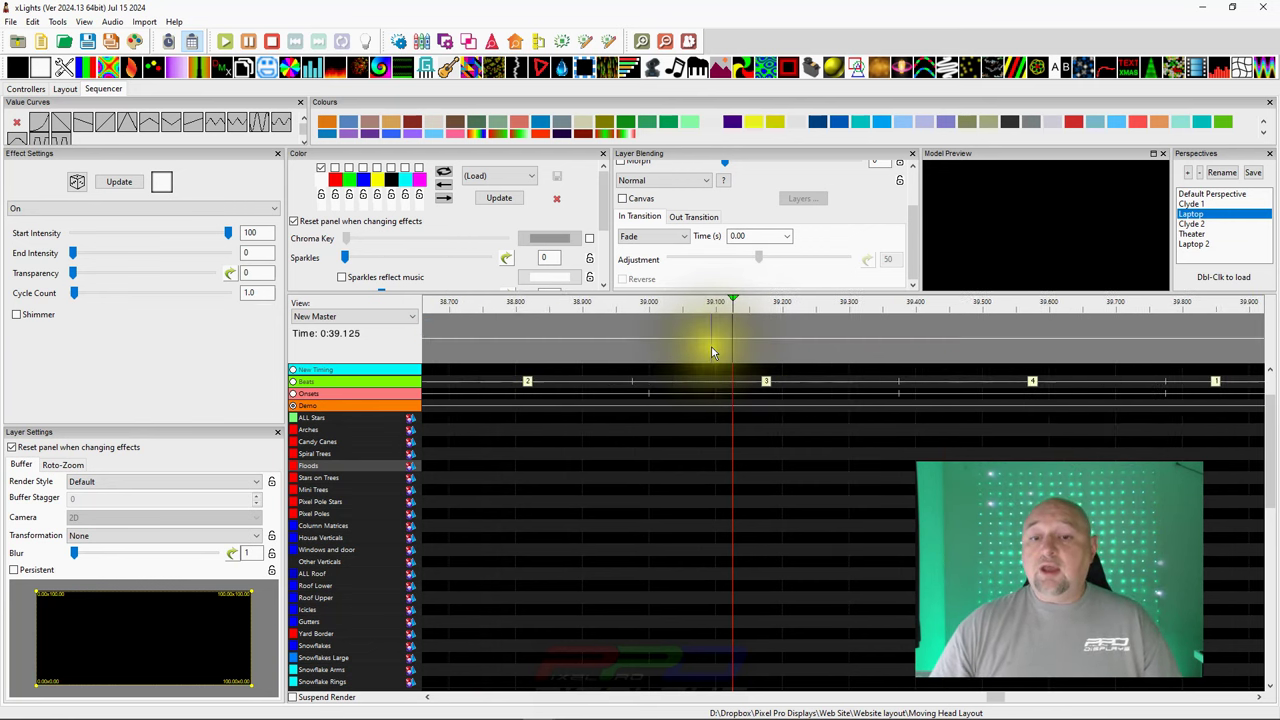
scroll(713, 352, up, 1)
scroll(713, 352, down, 2)
click(725, 403)
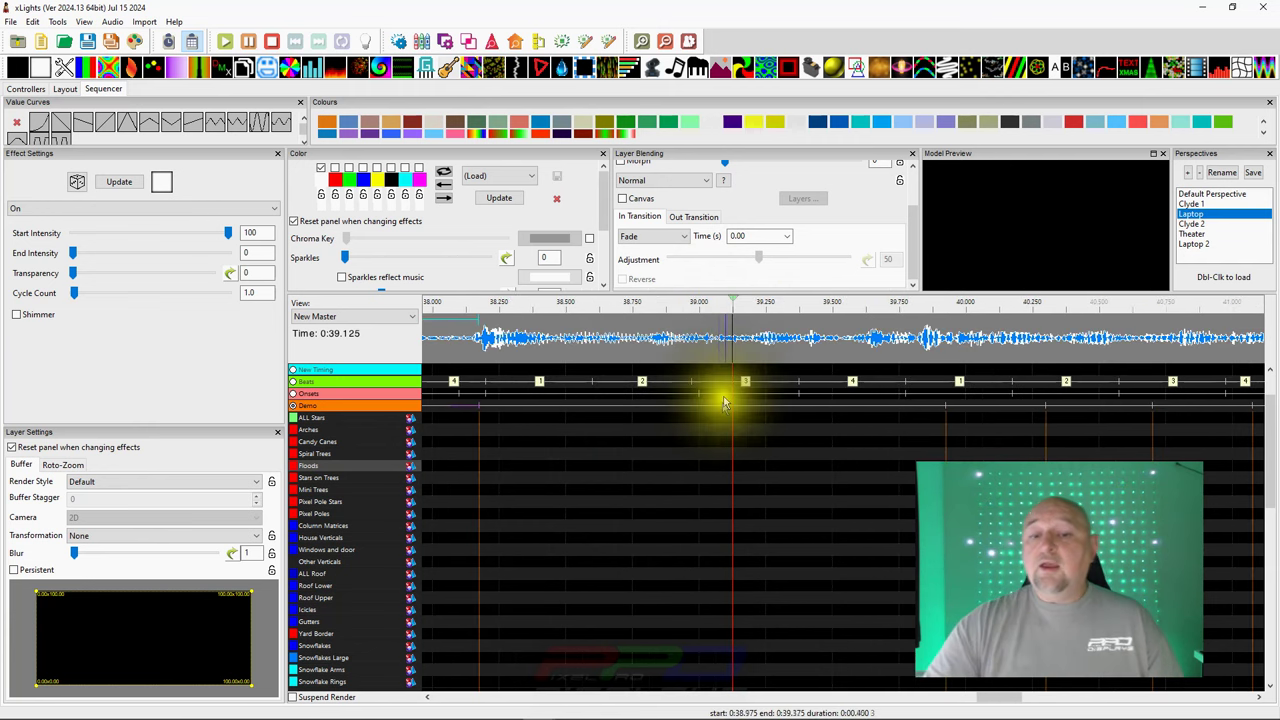
Step: Switch the audio display to the Treble waveform and play the song from 38.125 s
right_click(728, 348)
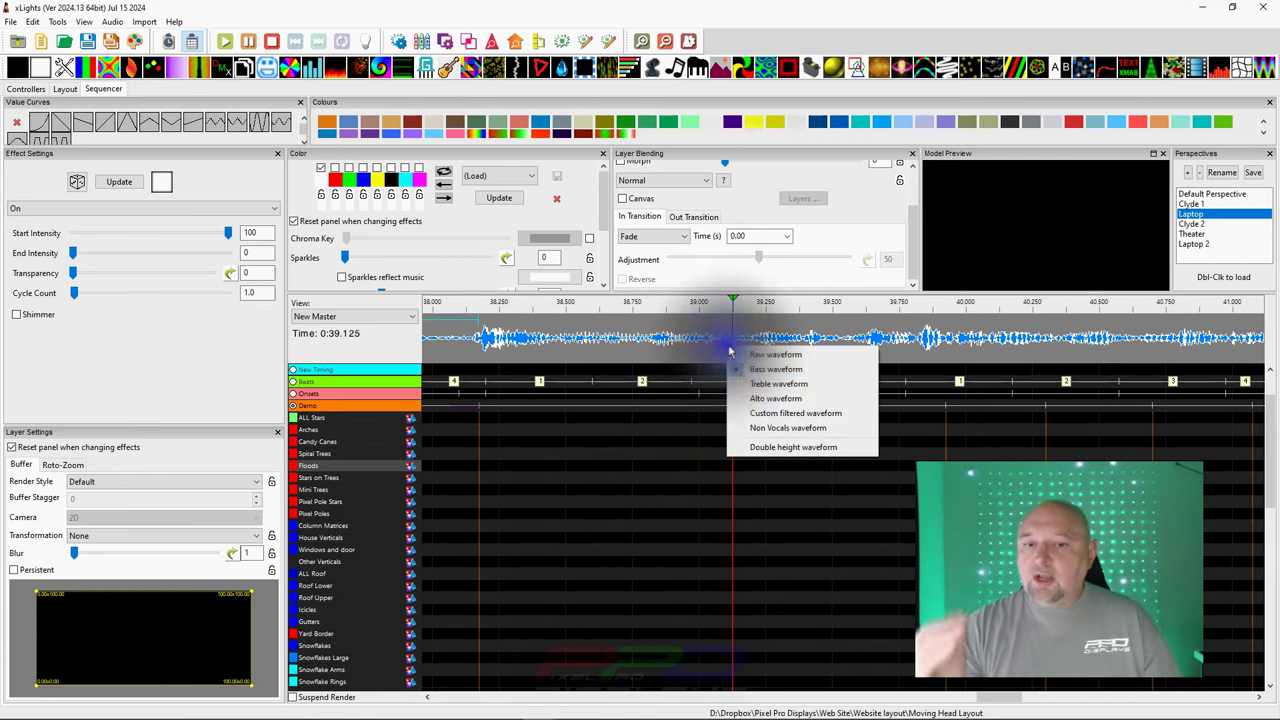
click(736, 386)
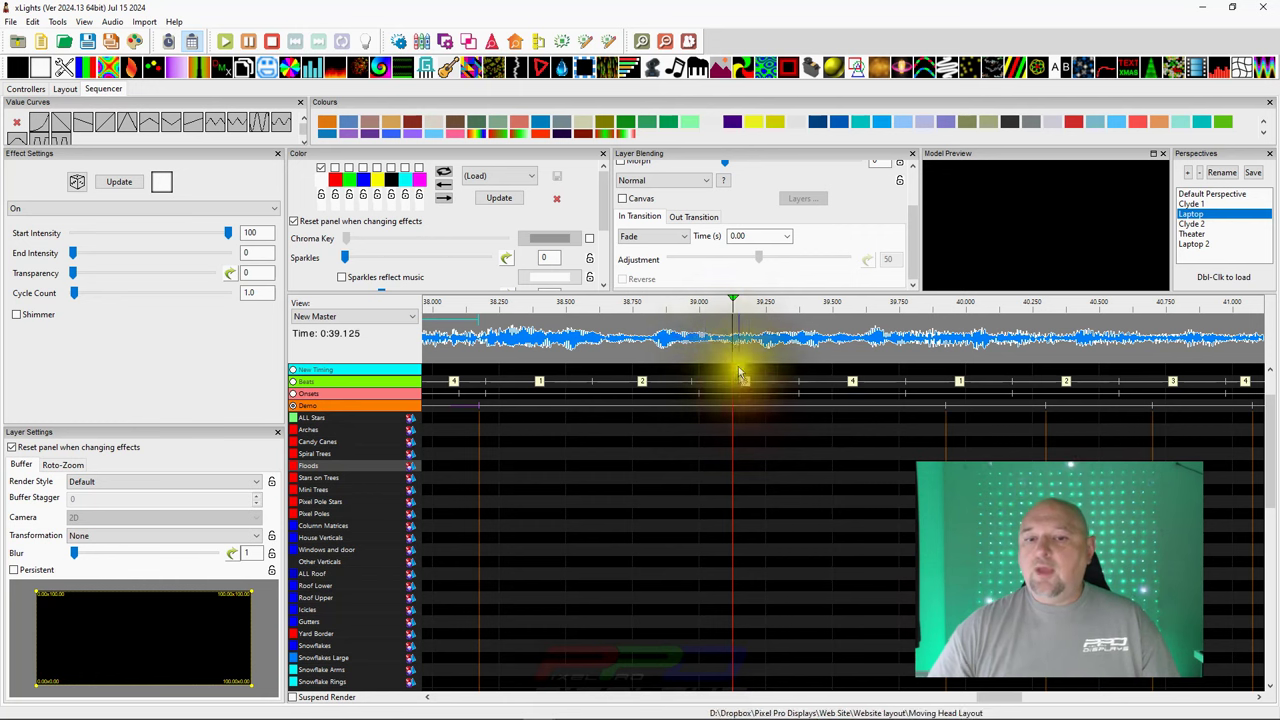
click(465, 345)
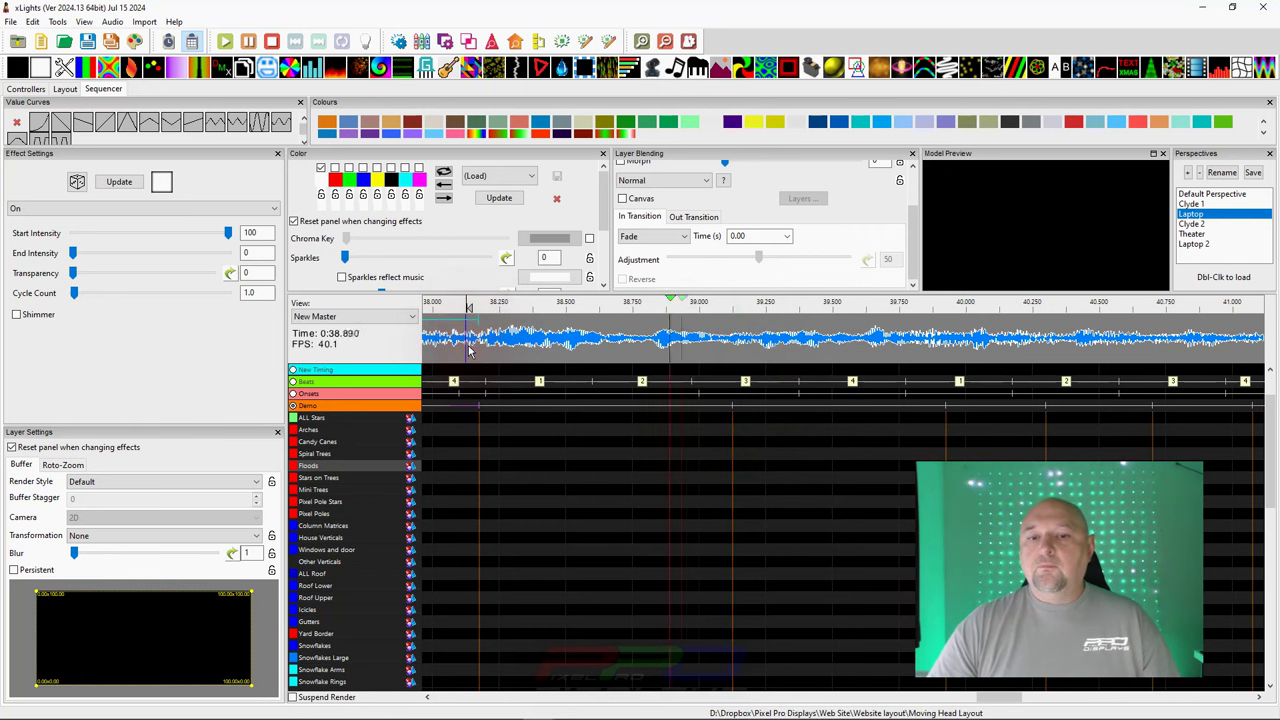
Step: Move the third Demo timing mark earlier to about 39.85 s and check the playback from 39.800 s
click(940, 400)
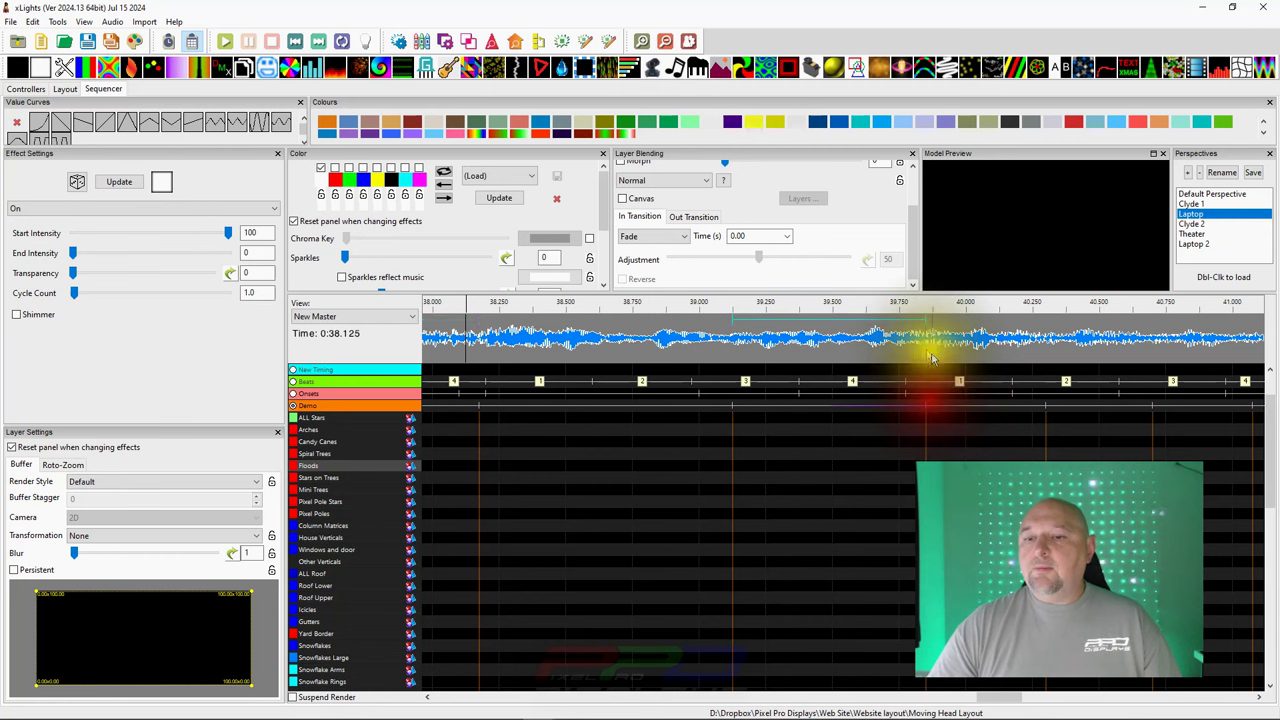
click(914, 351)
key(space)
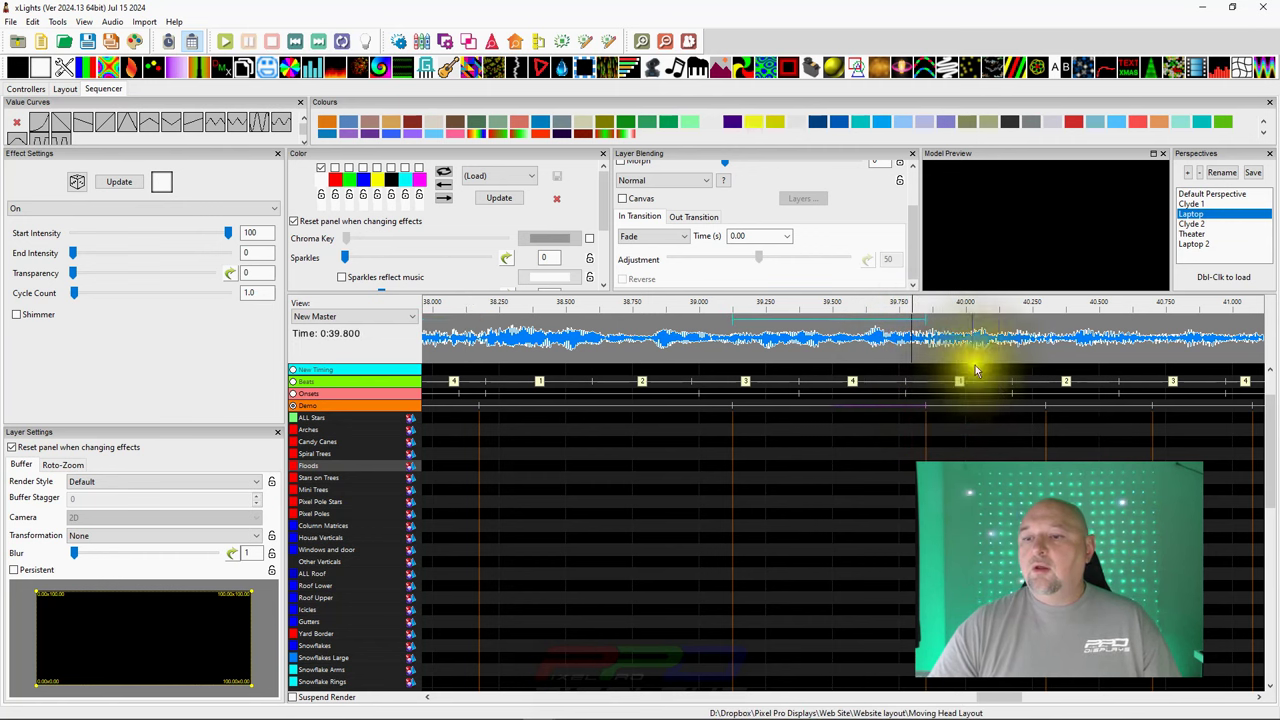
Step: Move the Demo timing mark at 40.300 s to 40.425 s and the mark before it to 40.025 s
scroll(771, 386, down, 2)
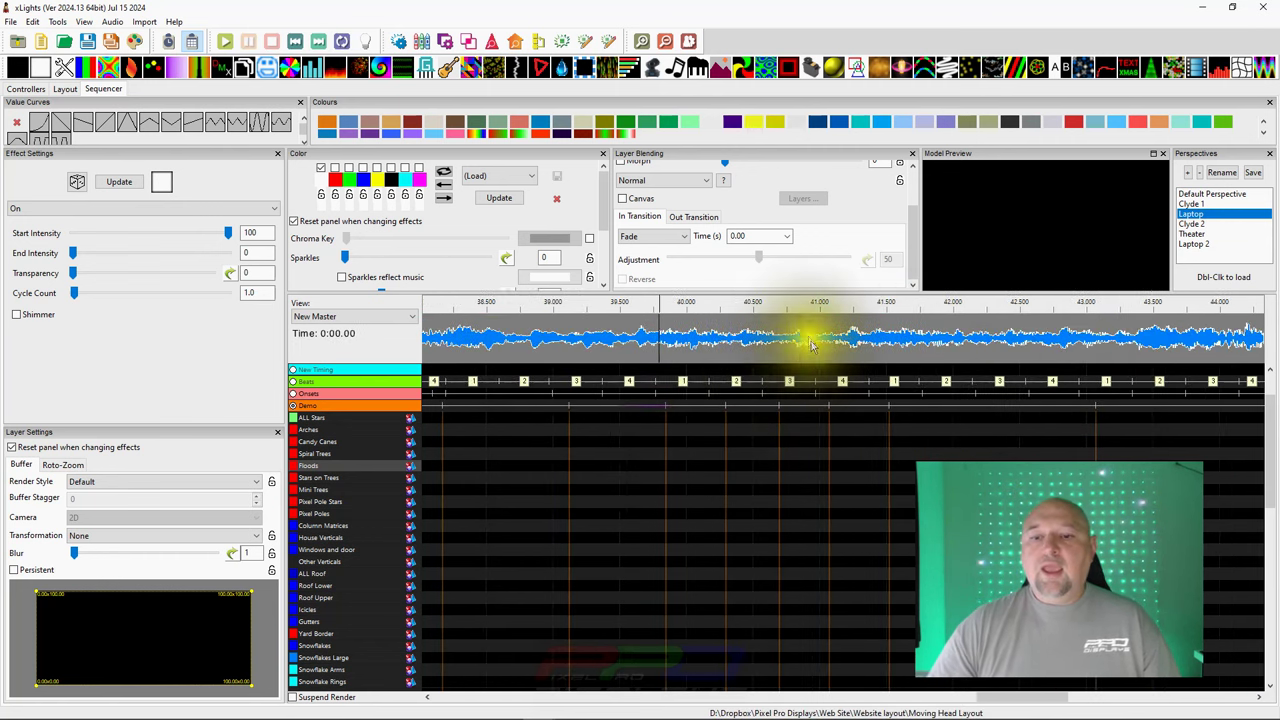
click(788, 345)
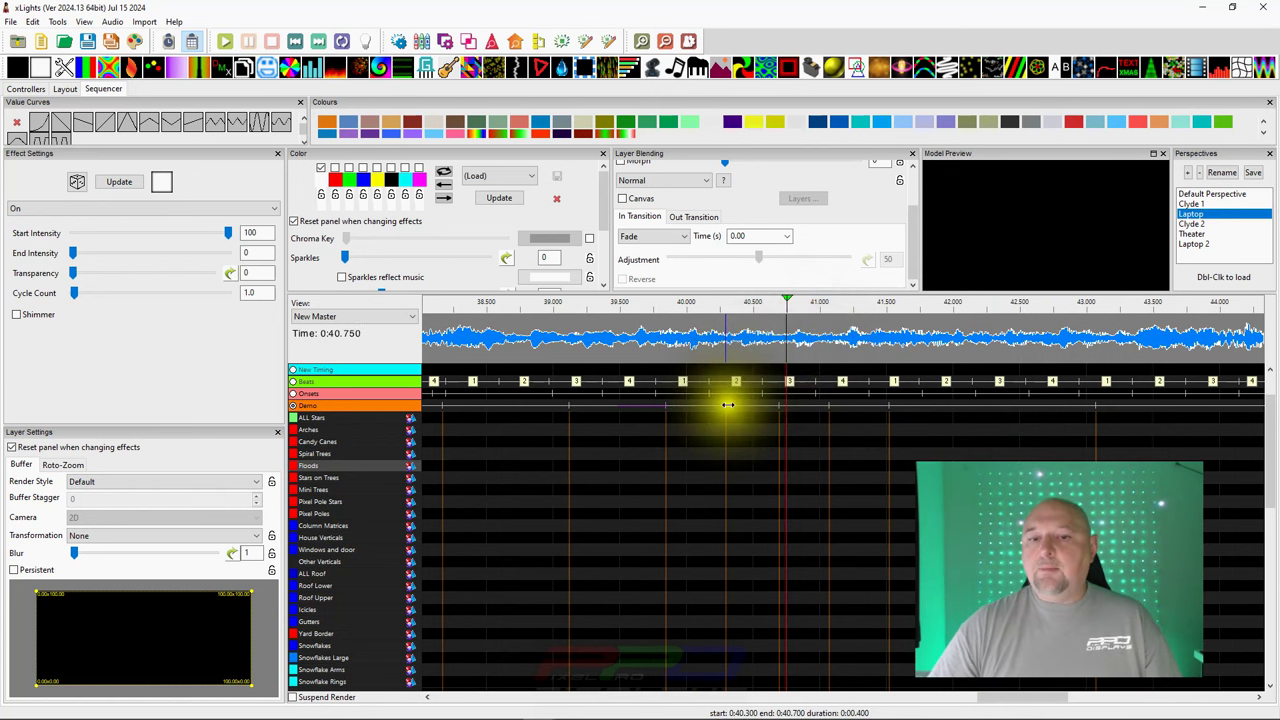
click(749, 400)
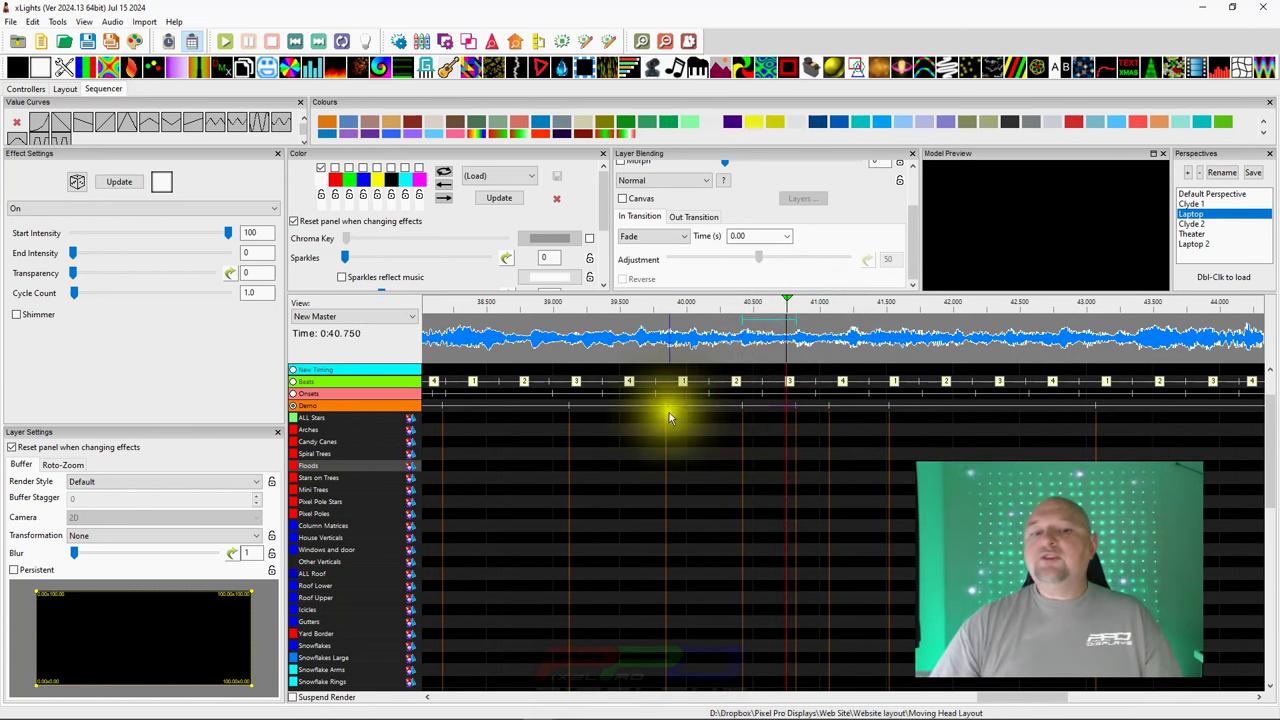
drag(667, 407, 690, 405)
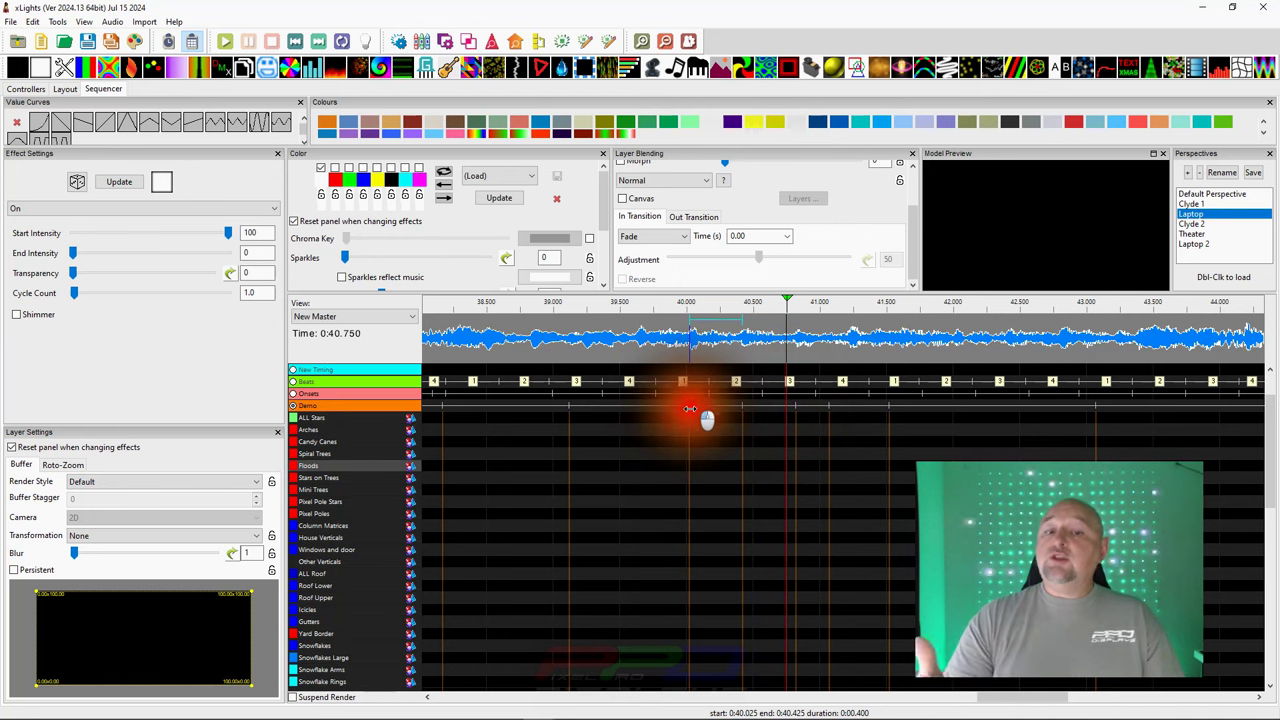
scroll(650, 320, down, 1)
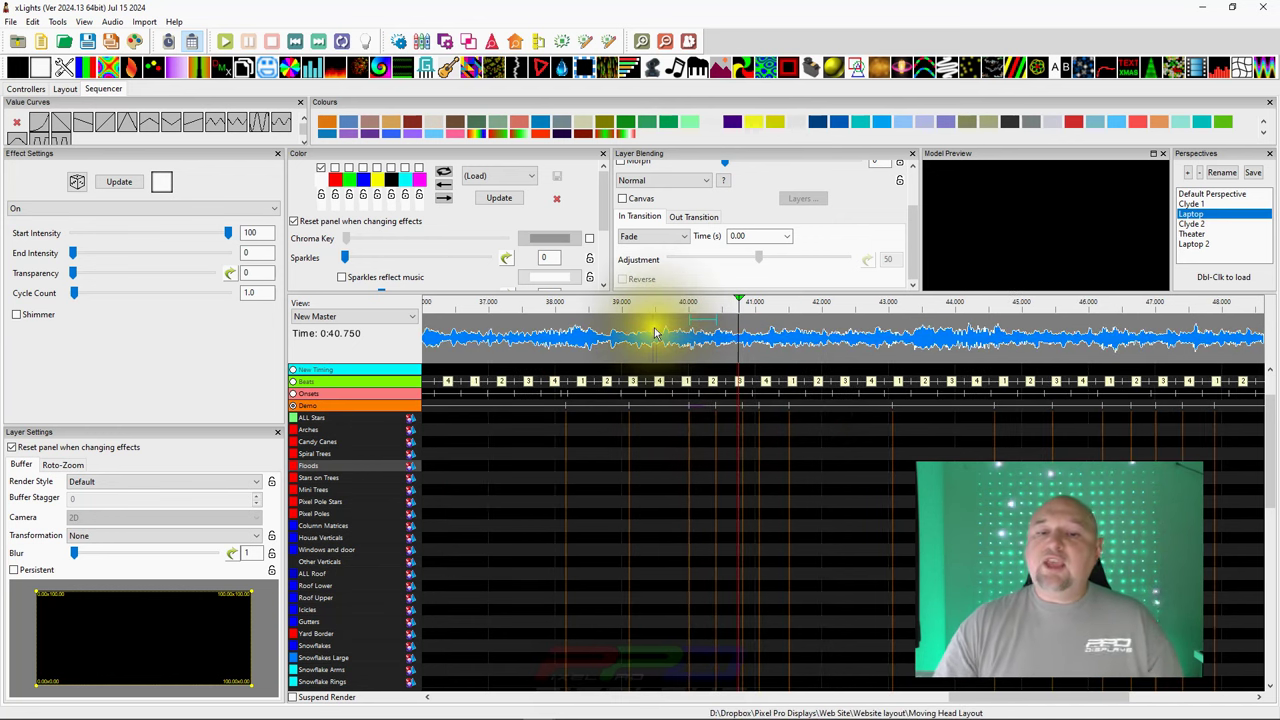